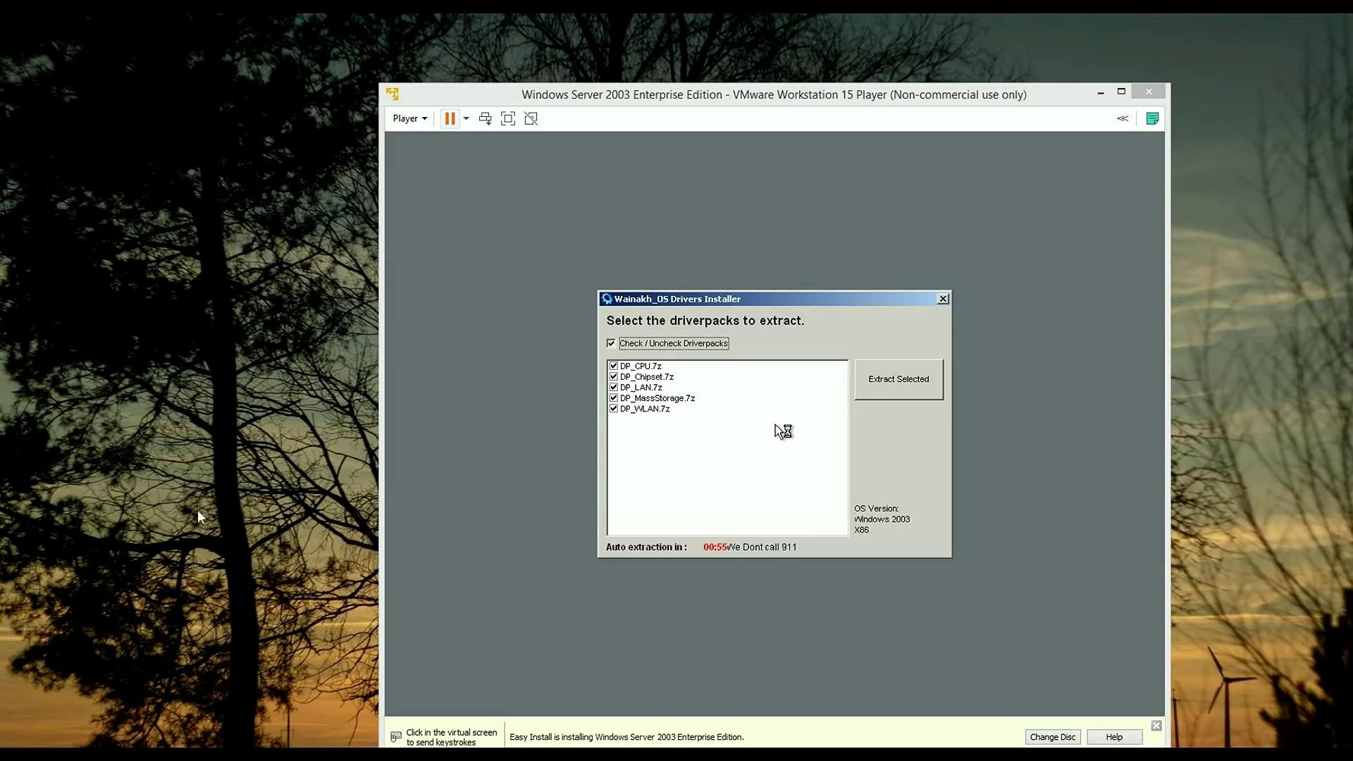
# Step: Uncheck all driverpacks in the Wainakh_OS Drivers Installer and close it without extracting any
pyautogui.click(753, 399)
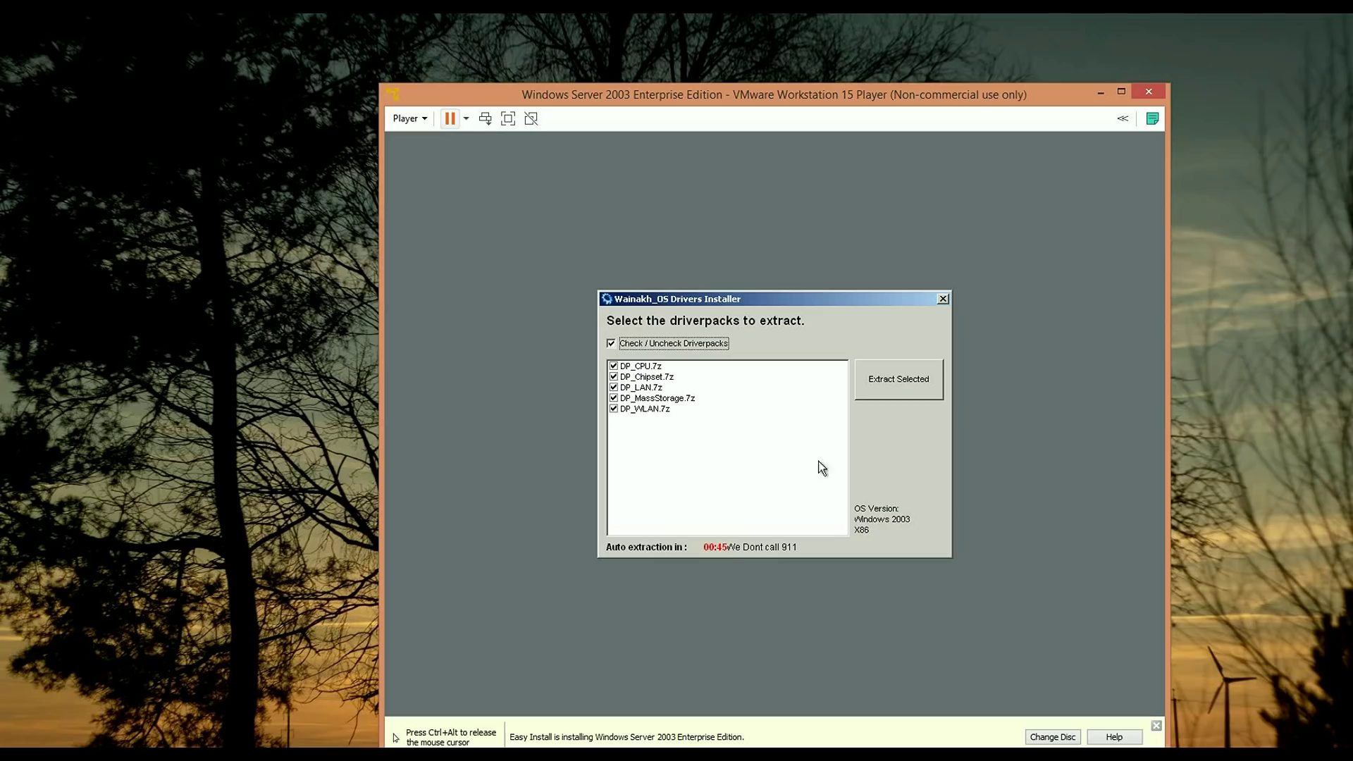
pyautogui.click(611, 344)
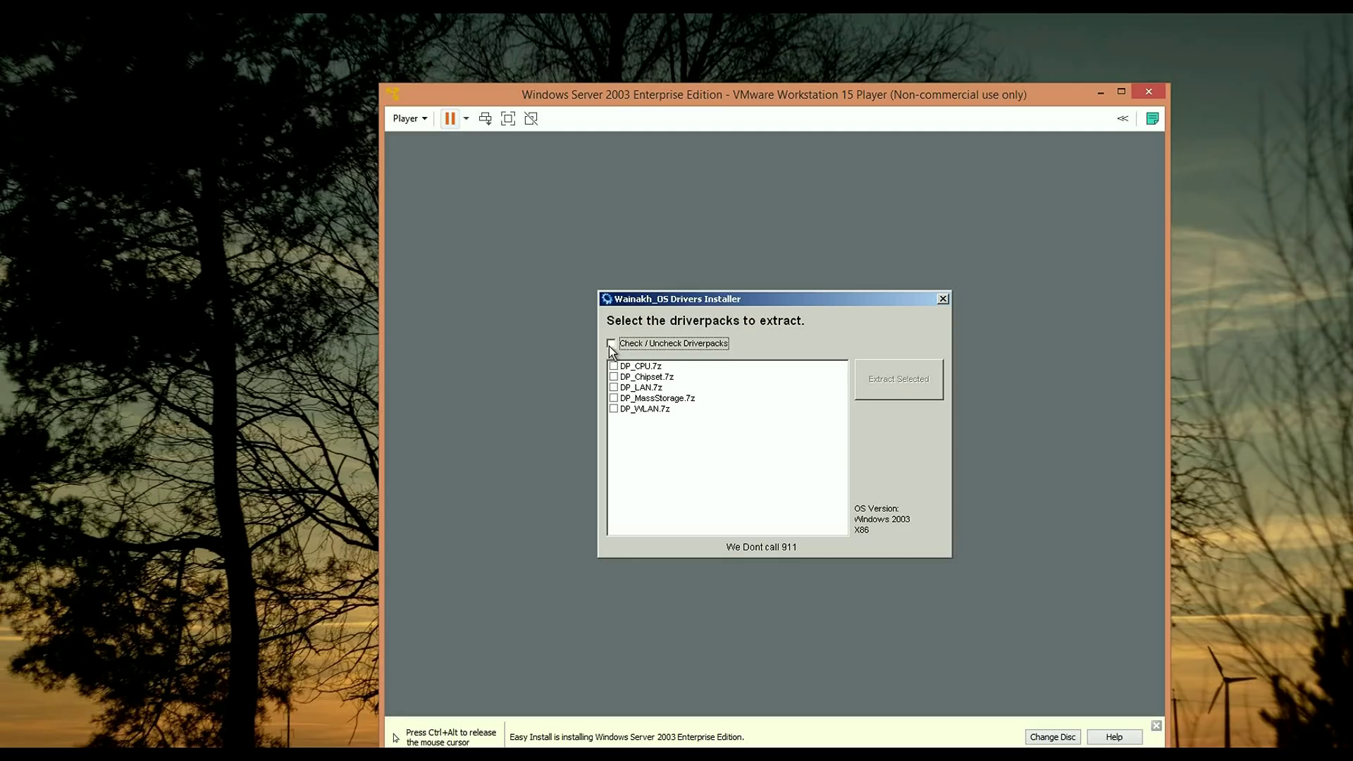
pyautogui.hotkey('ctrl', 'alt')
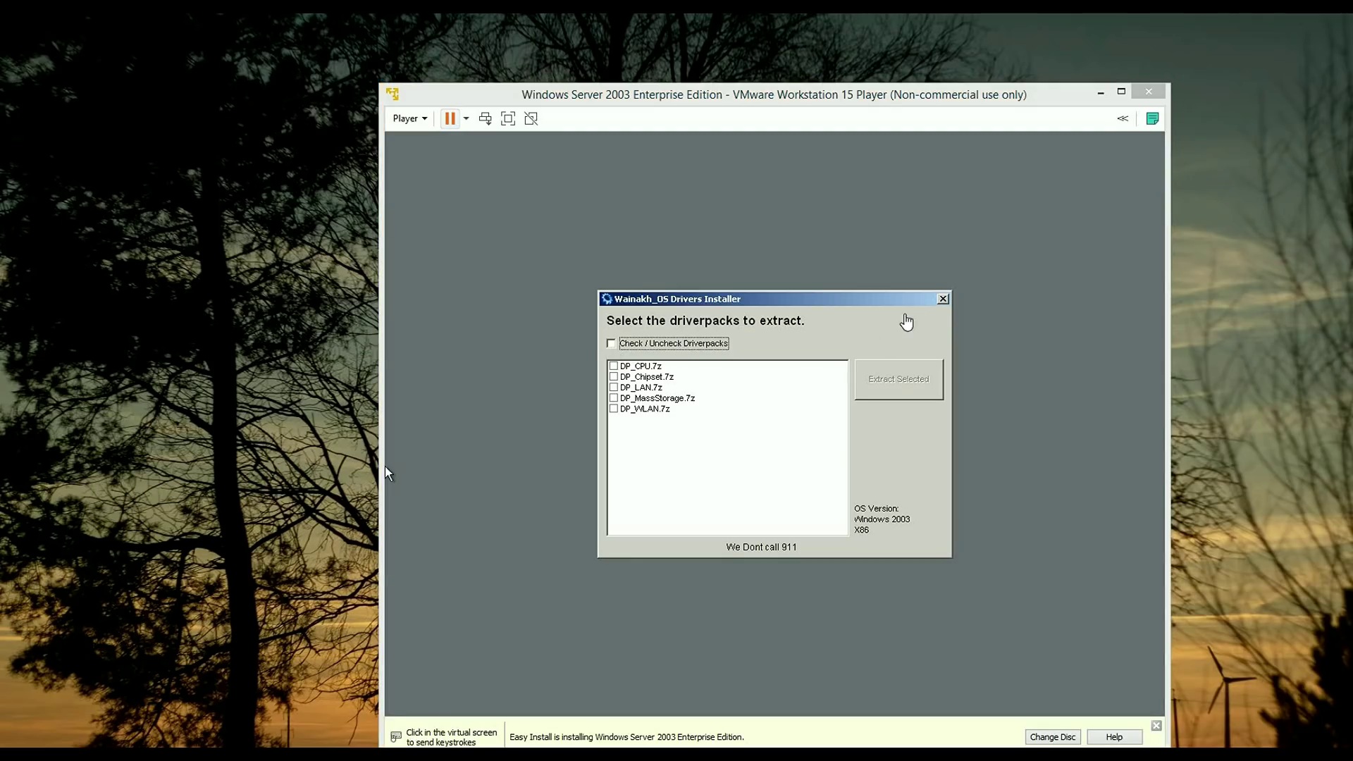
pyautogui.click(385, 467)
pyautogui.click(944, 299)
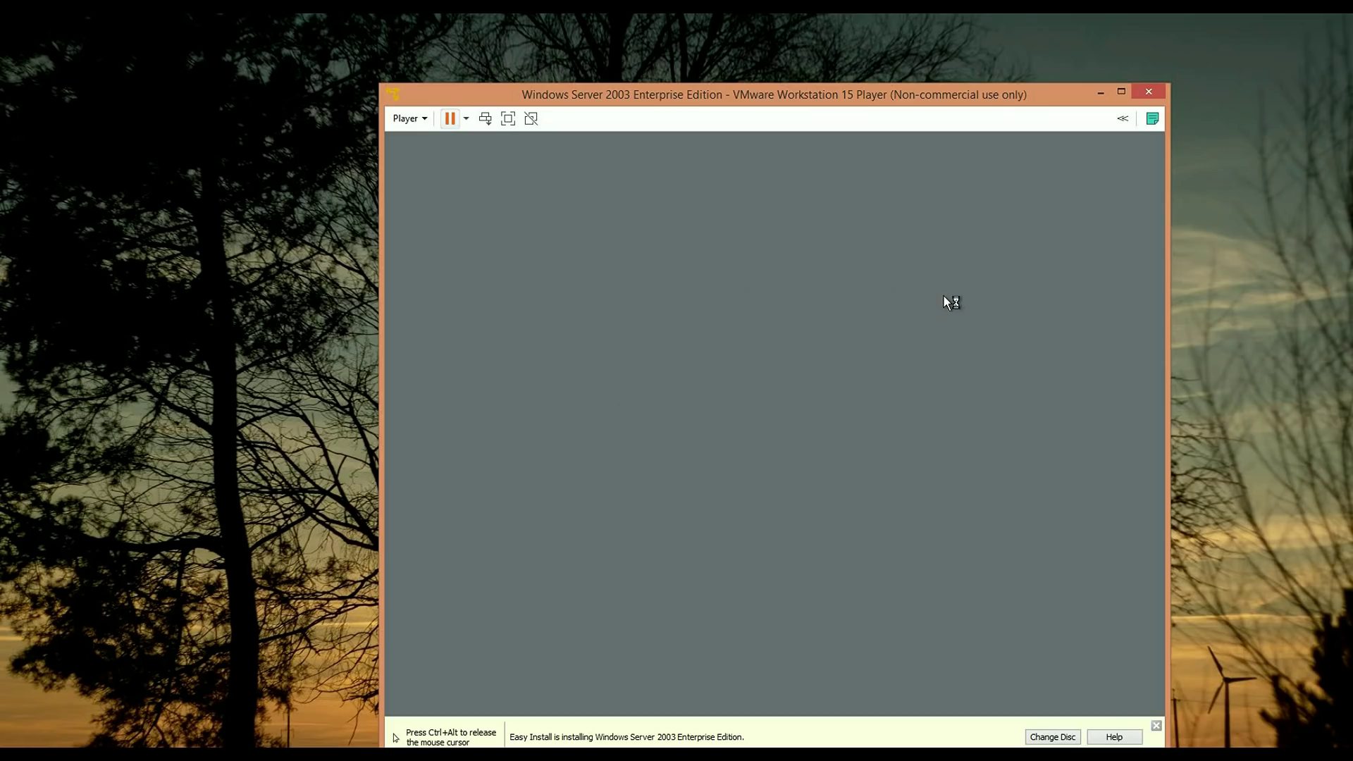
pyautogui.hotkey('ctrl', 'alt')
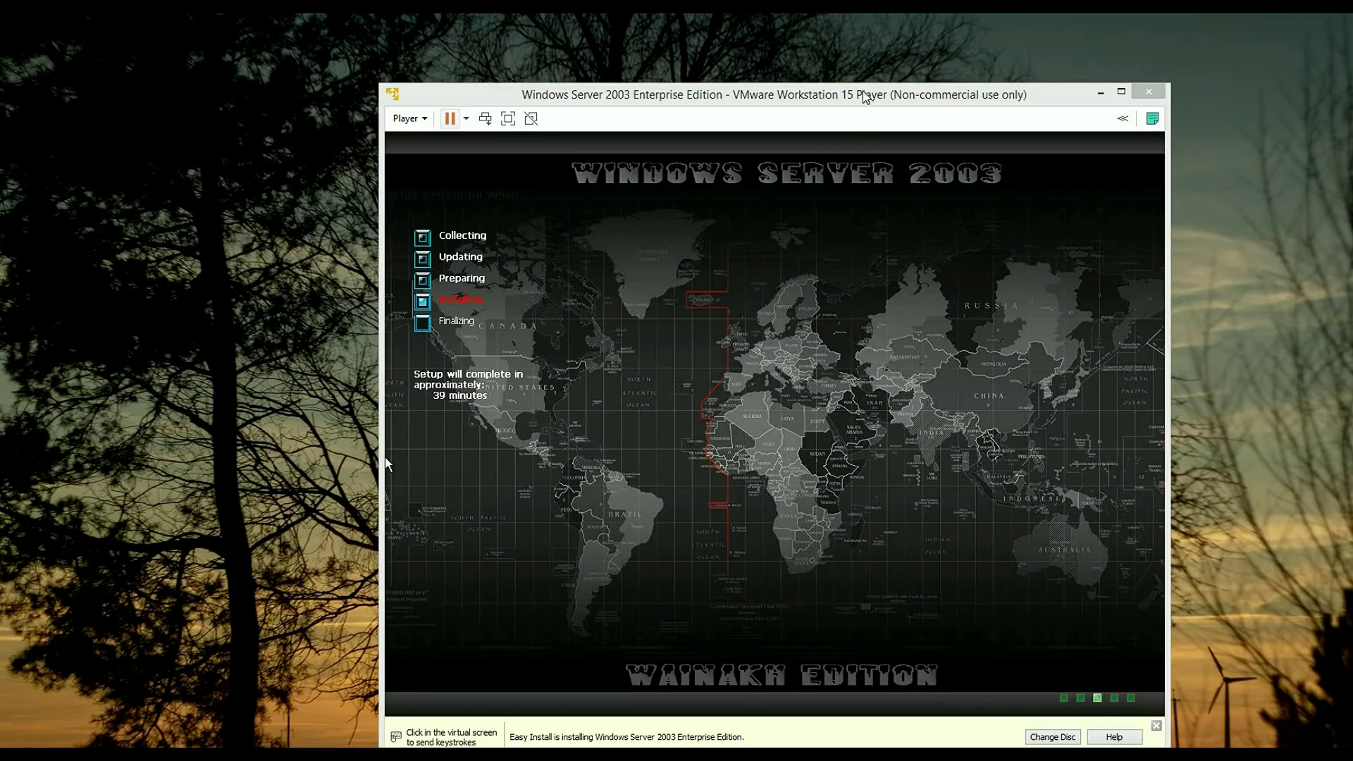
# Step: Move the virtual machine window up and to the left so that all of it fits on the host desktop
pyautogui.moveTo(865, 97); pyautogui.dragTo(799, 69)
pyautogui.click(573, 414)
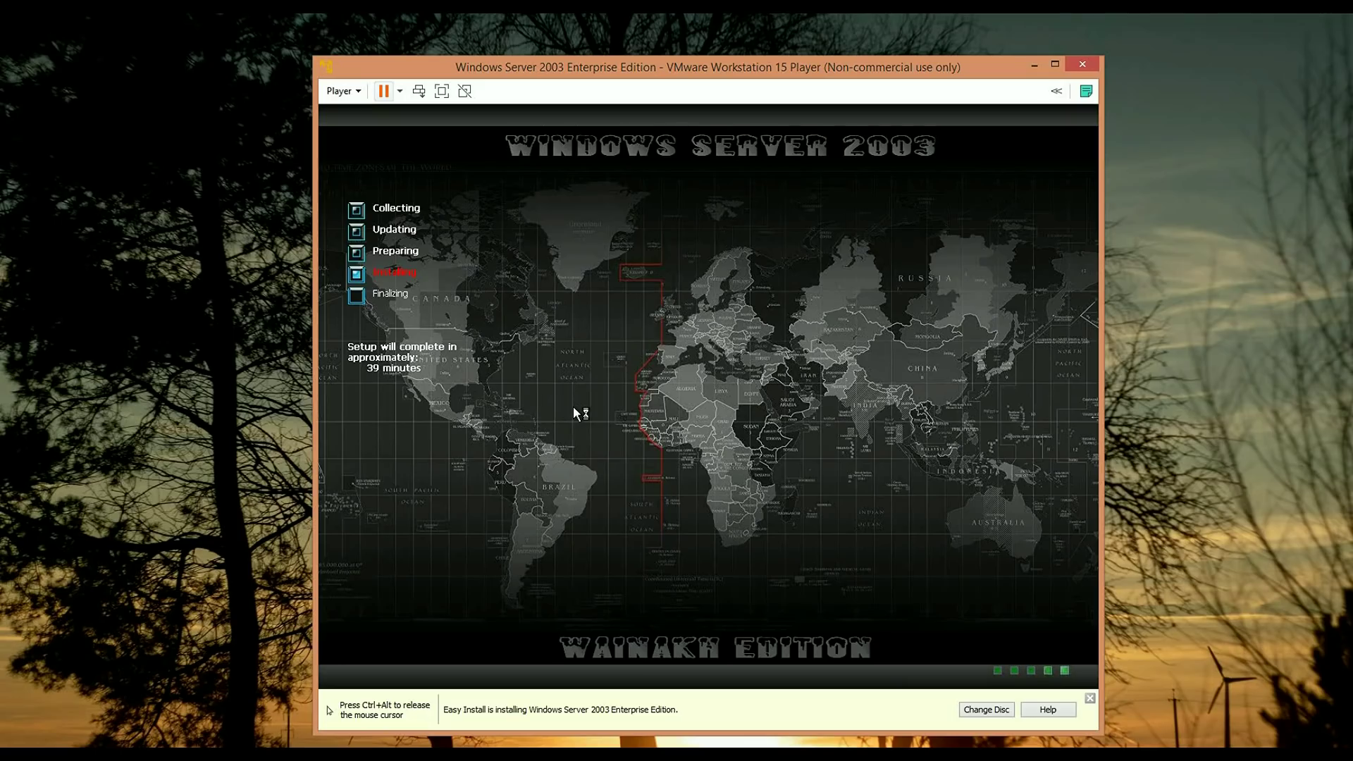
pyautogui.hotkey('ctrl', 'alt')
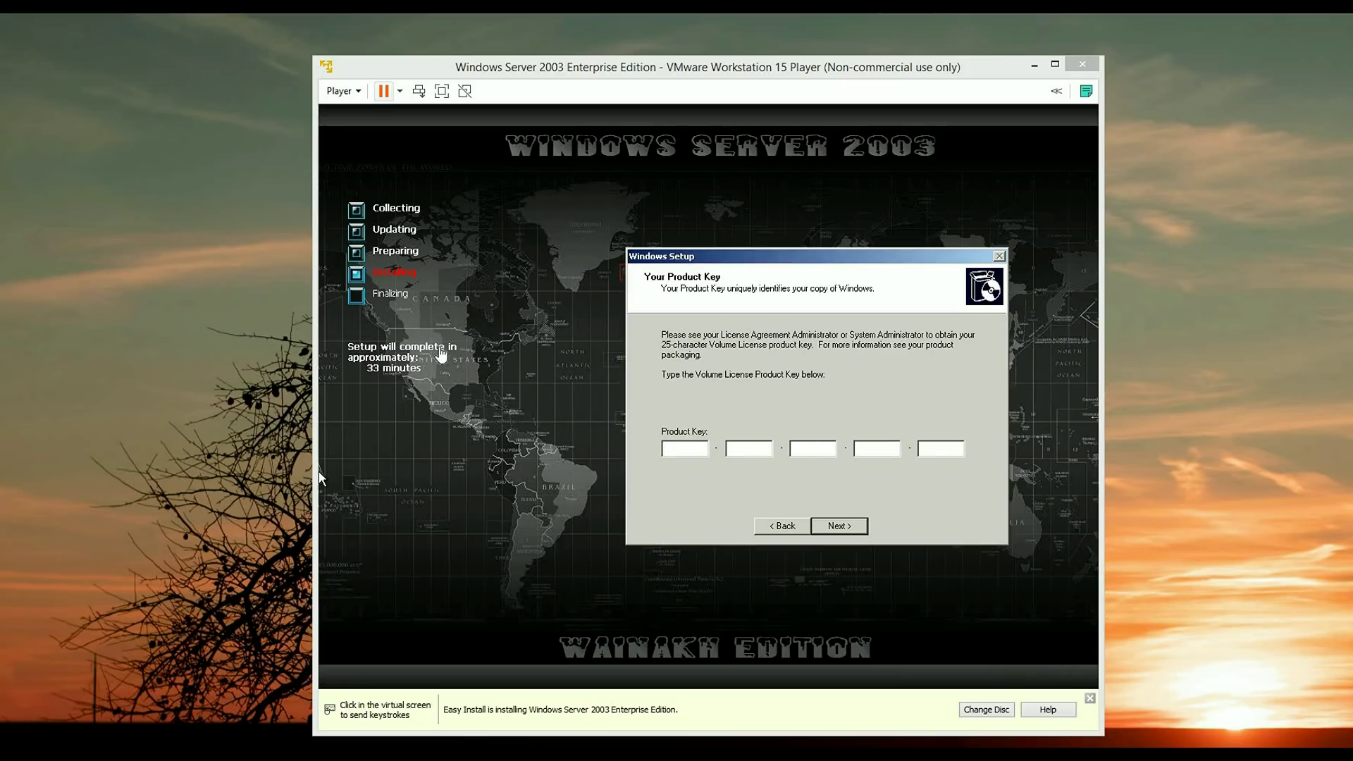
# Step: Paste the Volume License product key into Windows Setup, try to continue, and dismiss the error
pyautogui.hotkey('ctrl', 'v')
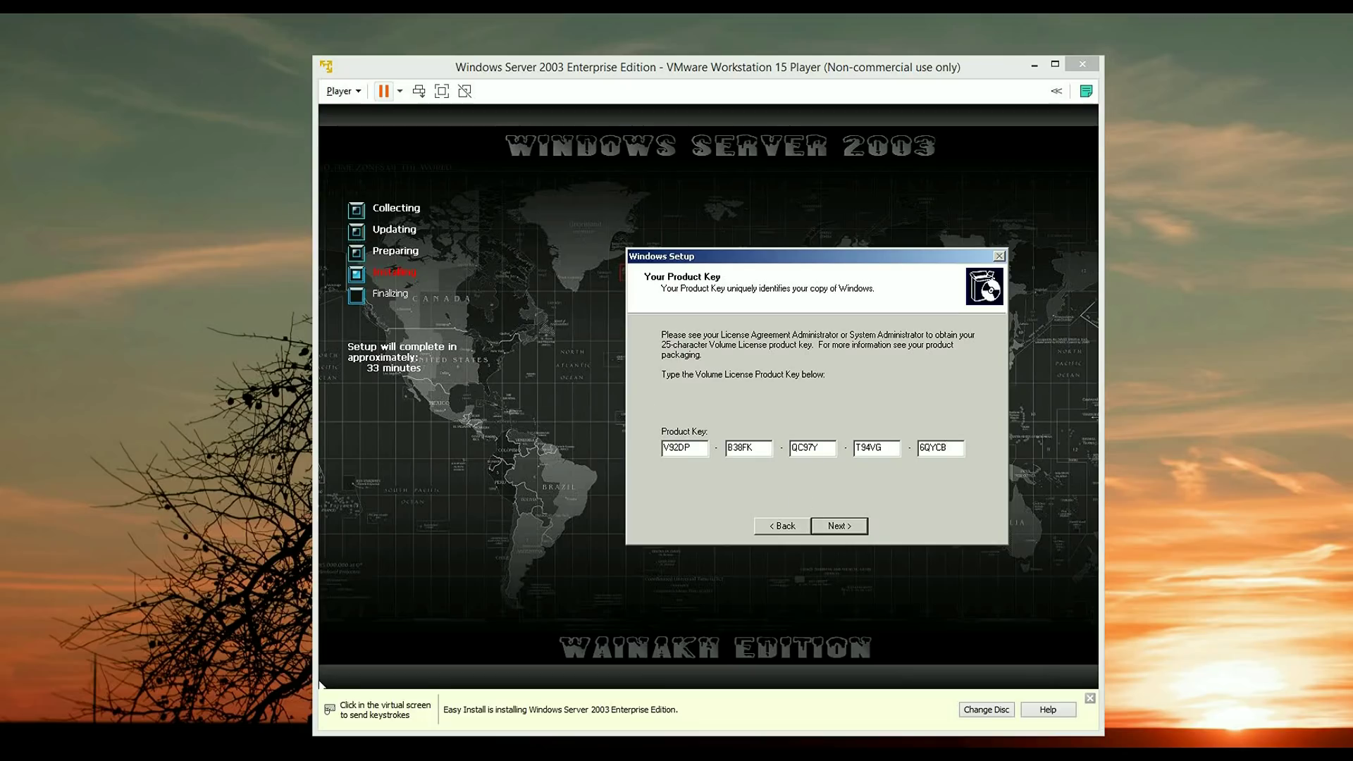
pyautogui.click(852, 528)
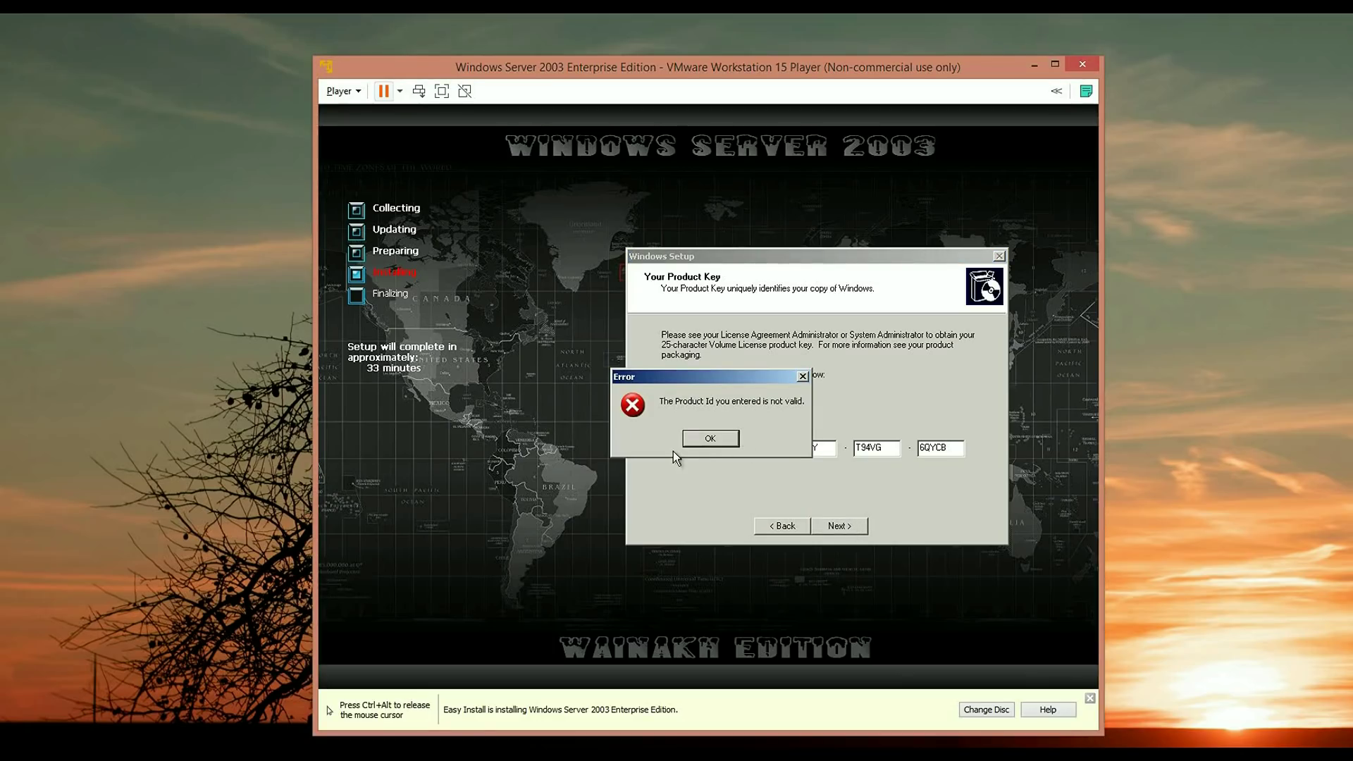
pyautogui.click(709, 439)
pyautogui.hotkey('ctrl', 'alt')
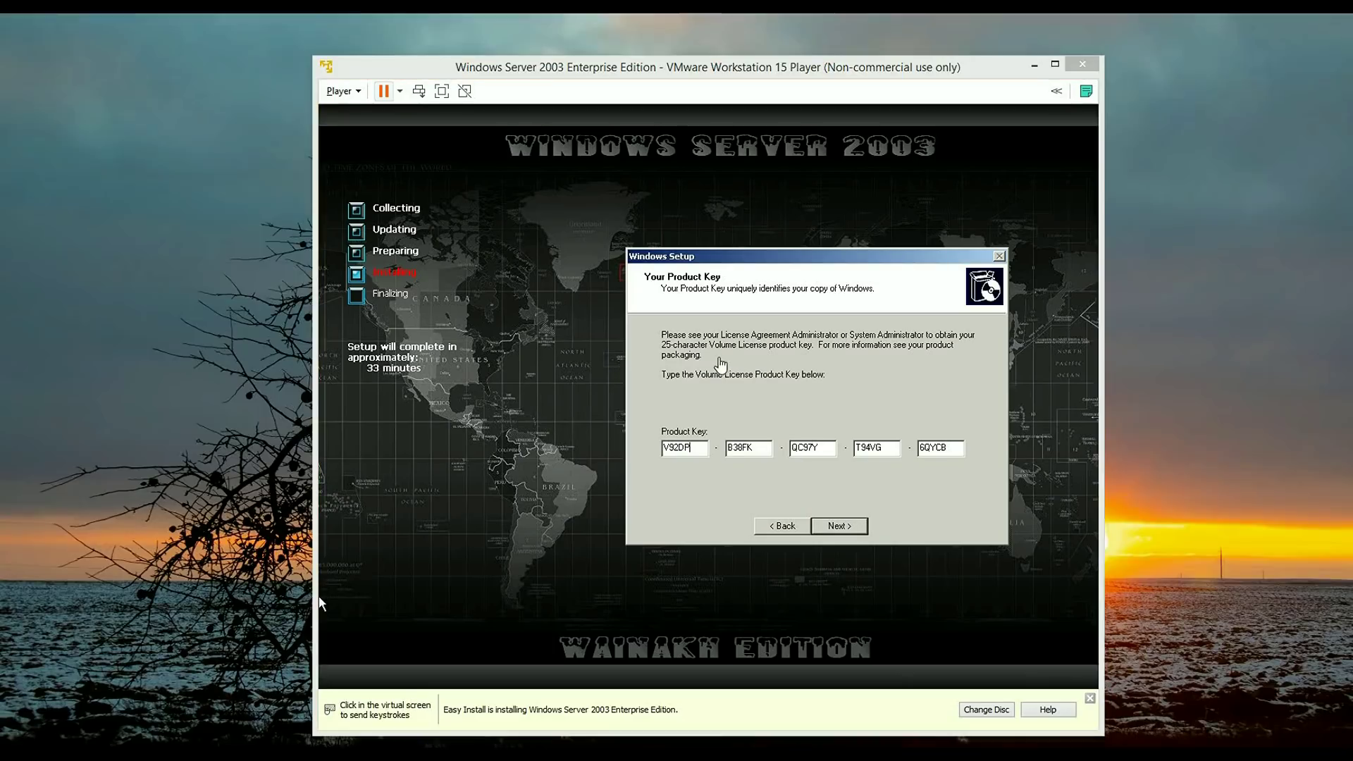
# Step: Clear all five groups of the product key in Windows Setup
pyautogui.click(948, 449)
pyautogui.doubleClick(948, 449)
pyautogui.press('BackSpace')
pyautogui.doubleClick(884, 448)
pyautogui.press('BackSpace')
pyautogui.doubleClick(829, 447)
pyautogui.press('BackSpace')
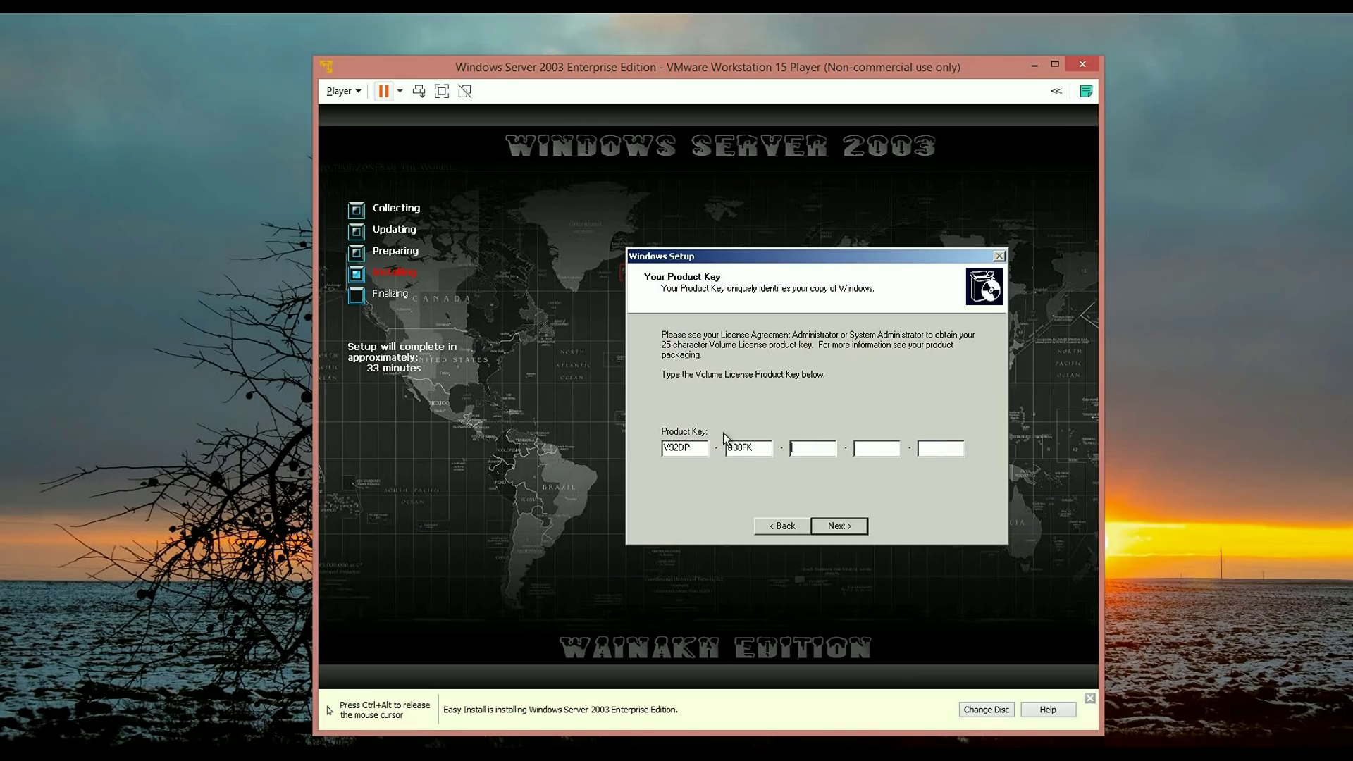
pyautogui.doubleClick(749, 447)
pyautogui.press('BackSpace')
pyautogui.doubleClick(684, 447)
pyautogui.press('BackSpace')
# Step: Switch to the browser and look through the Windows Server 2003 SP2 Enterprise Edition release description on rutracker.org
pyautogui.hotkey('ctrl', 'alt')
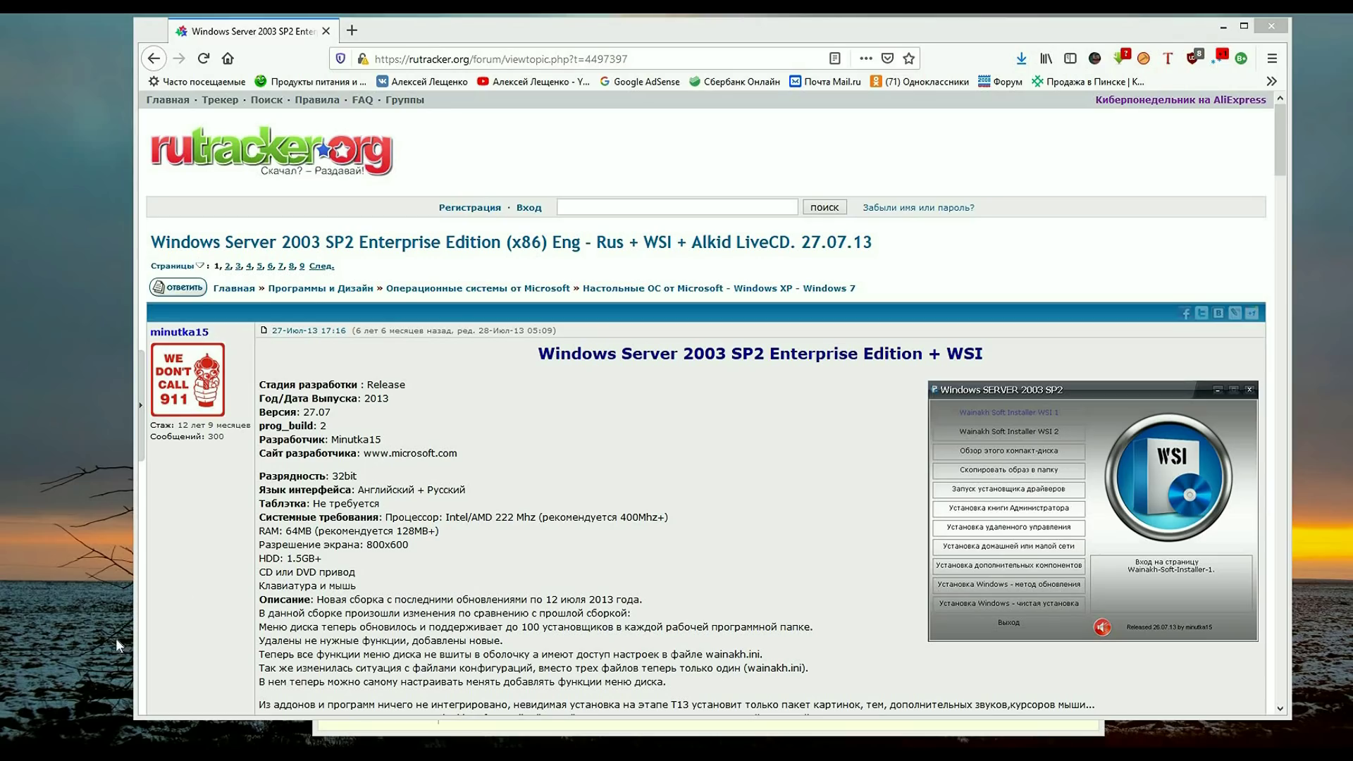
pyautogui.scroll(-3, 296, 402)
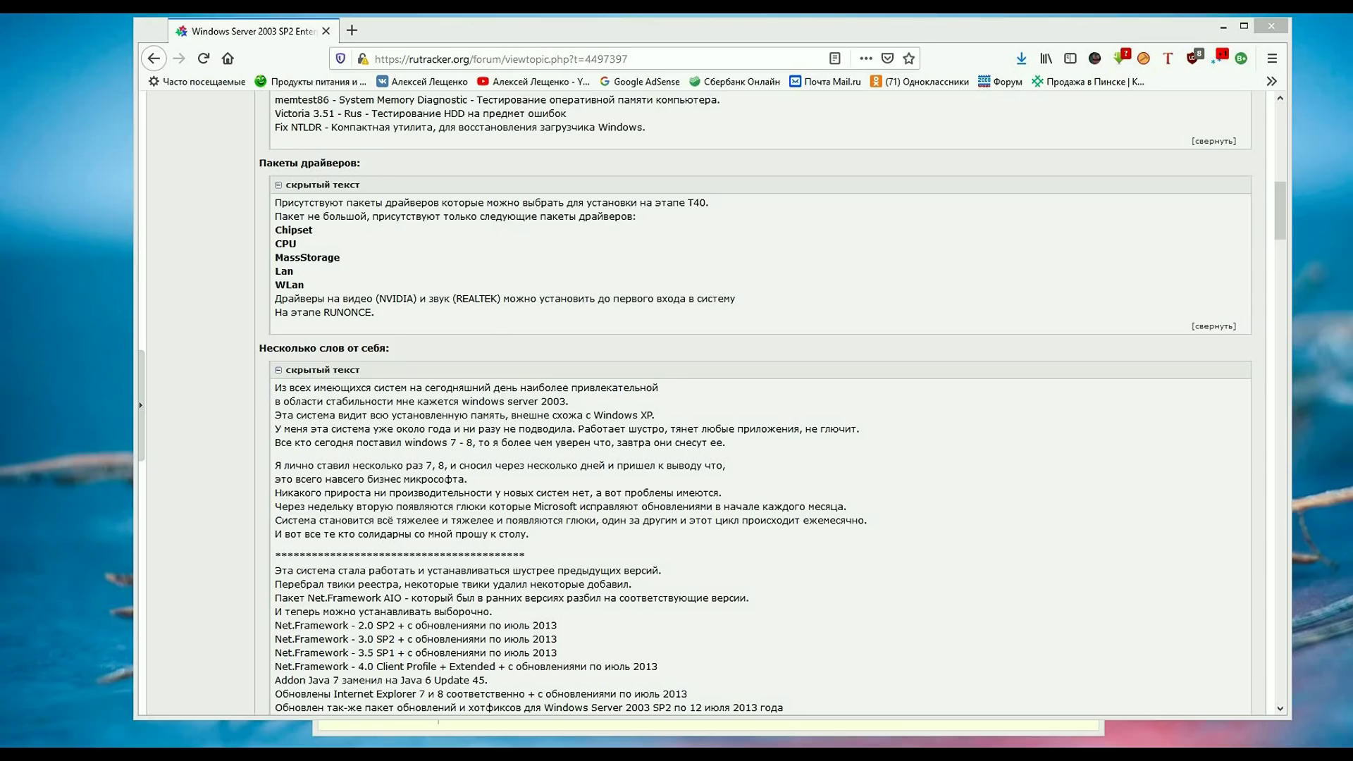
pyautogui.scroll(-2, 925, 249)
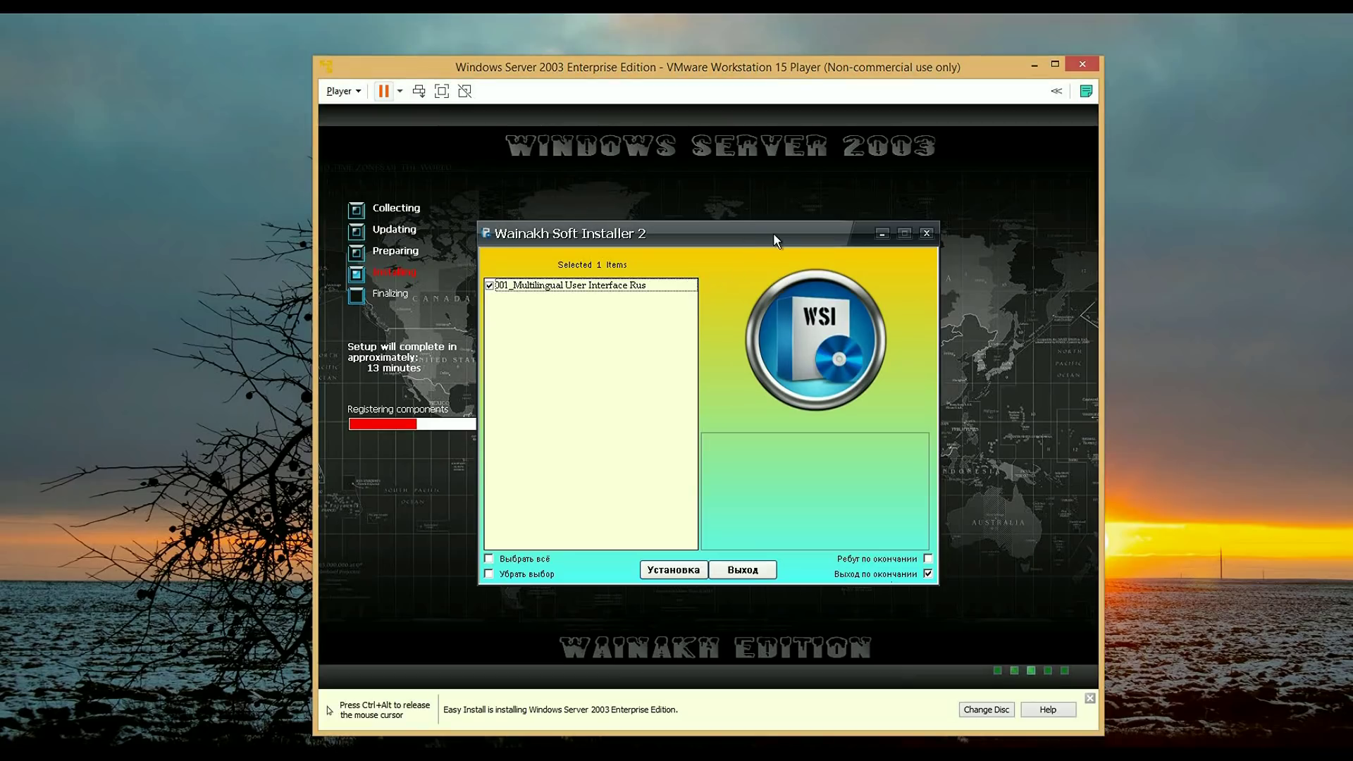
# Step: Move the Wainakh Soft Installer 2 window up slightly and install the checked 001_Multilingual User Interface Rus package
pyautogui.moveTo(773, 232); pyautogui.dragTo(739, 199)
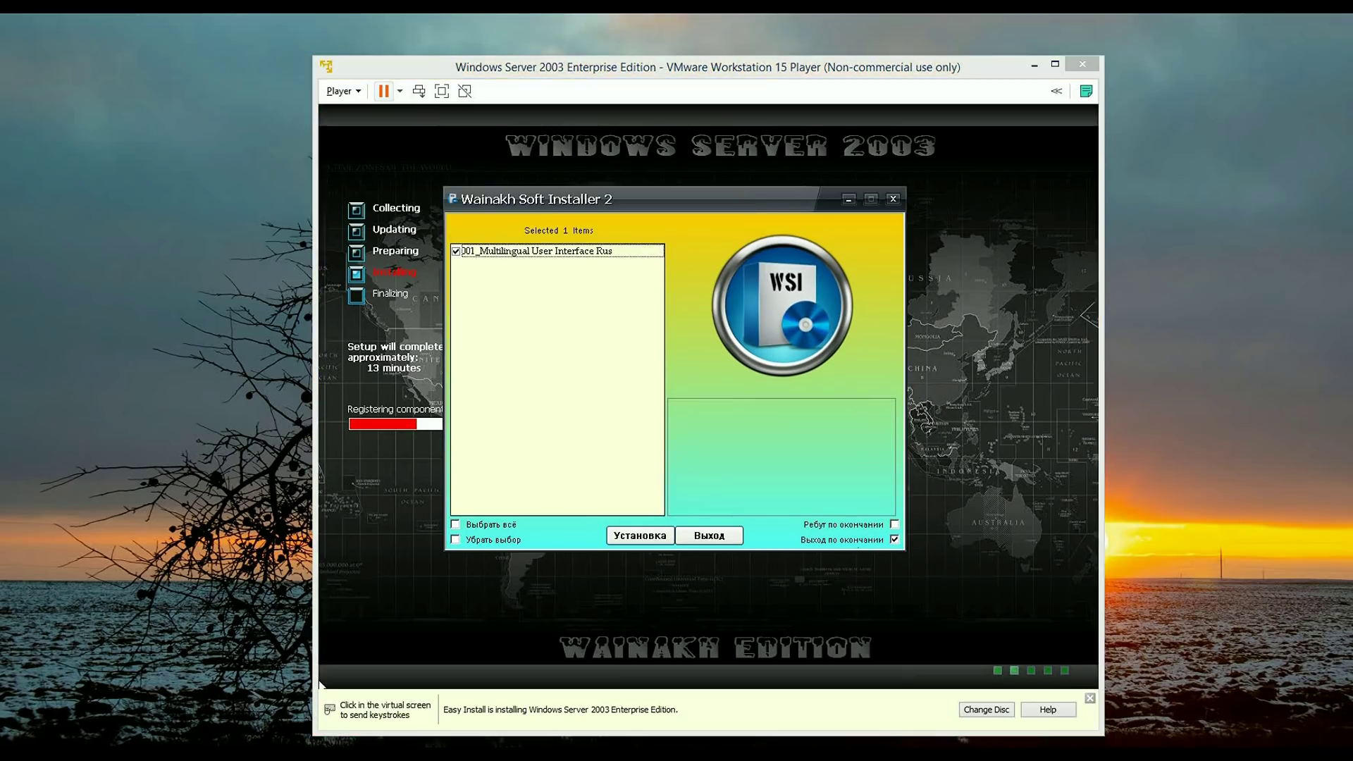
pyautogui.click(650, 537)
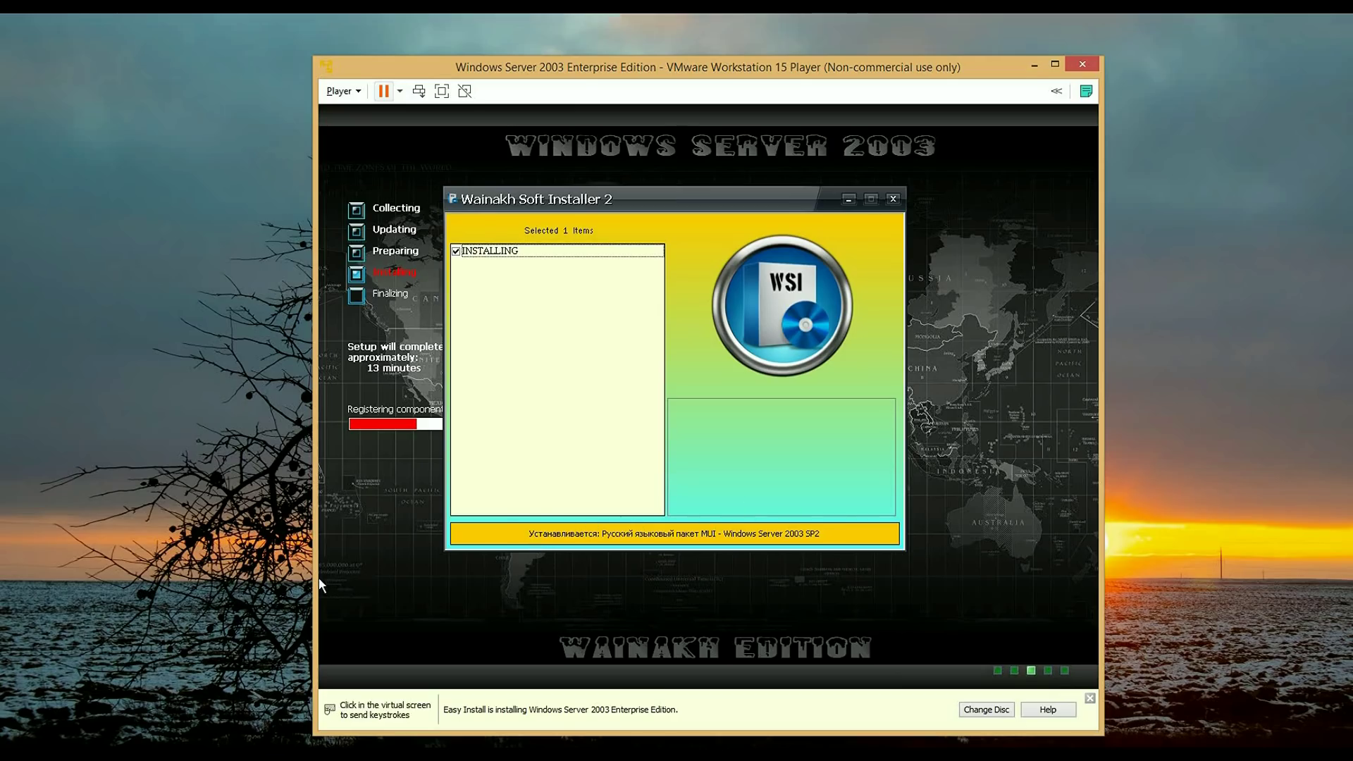
pyautogui.hotkey('alt', 'Tab')
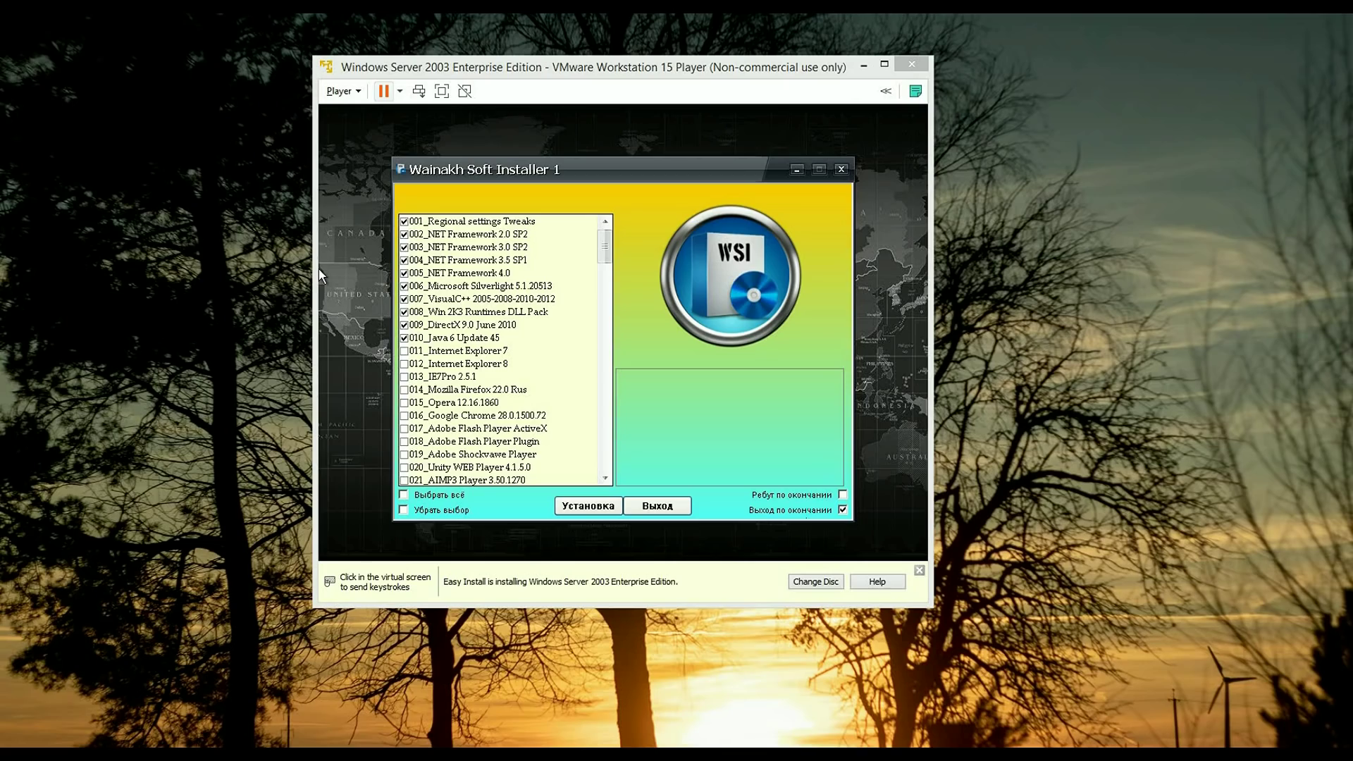
# Step: Review the package list in Wainakh Soft Installer 1 and start installing the checked packages
pyautogui.click(319, 271)
pyautogui.scroll(-3, 609, 269)
pyautogui.scroll(-7, 608, 275)
pyautogui.scroll(3, 615, 295)
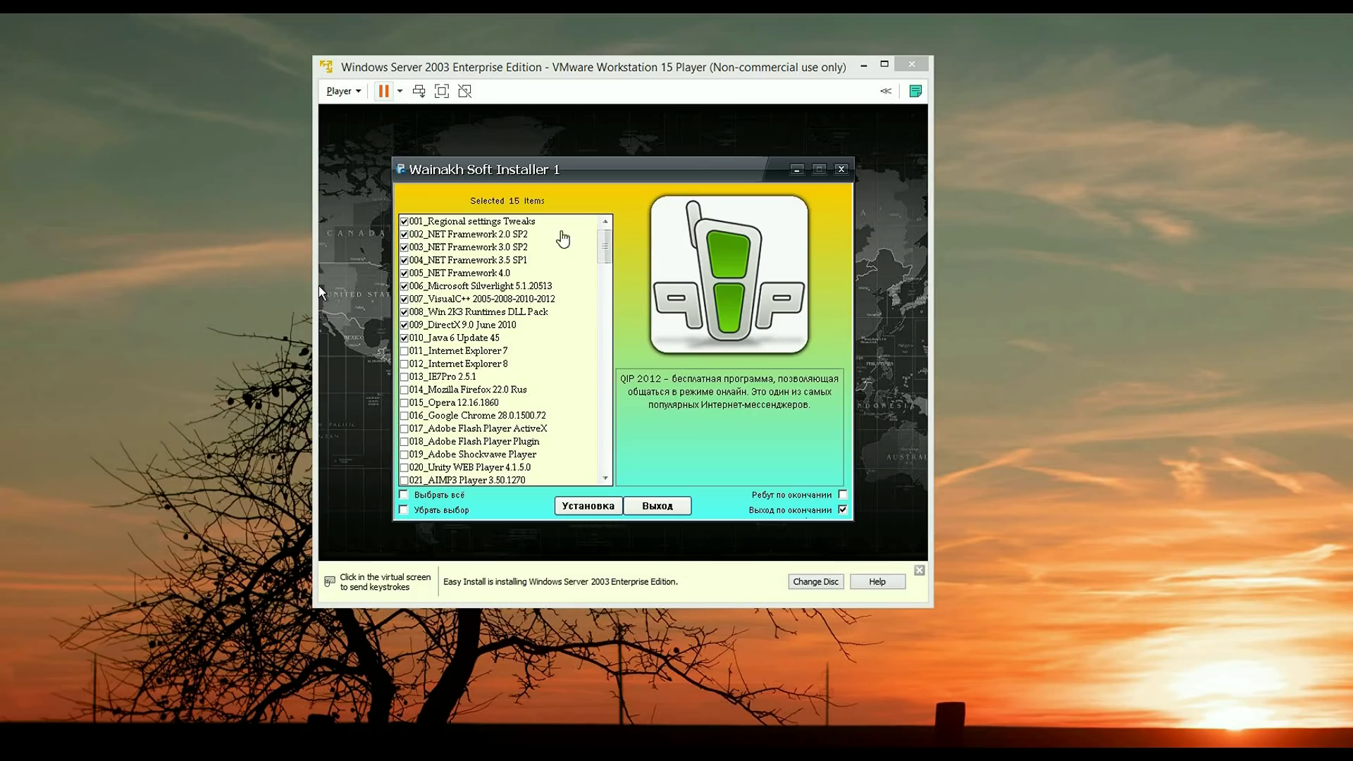
pyautogui.click(671, 171)
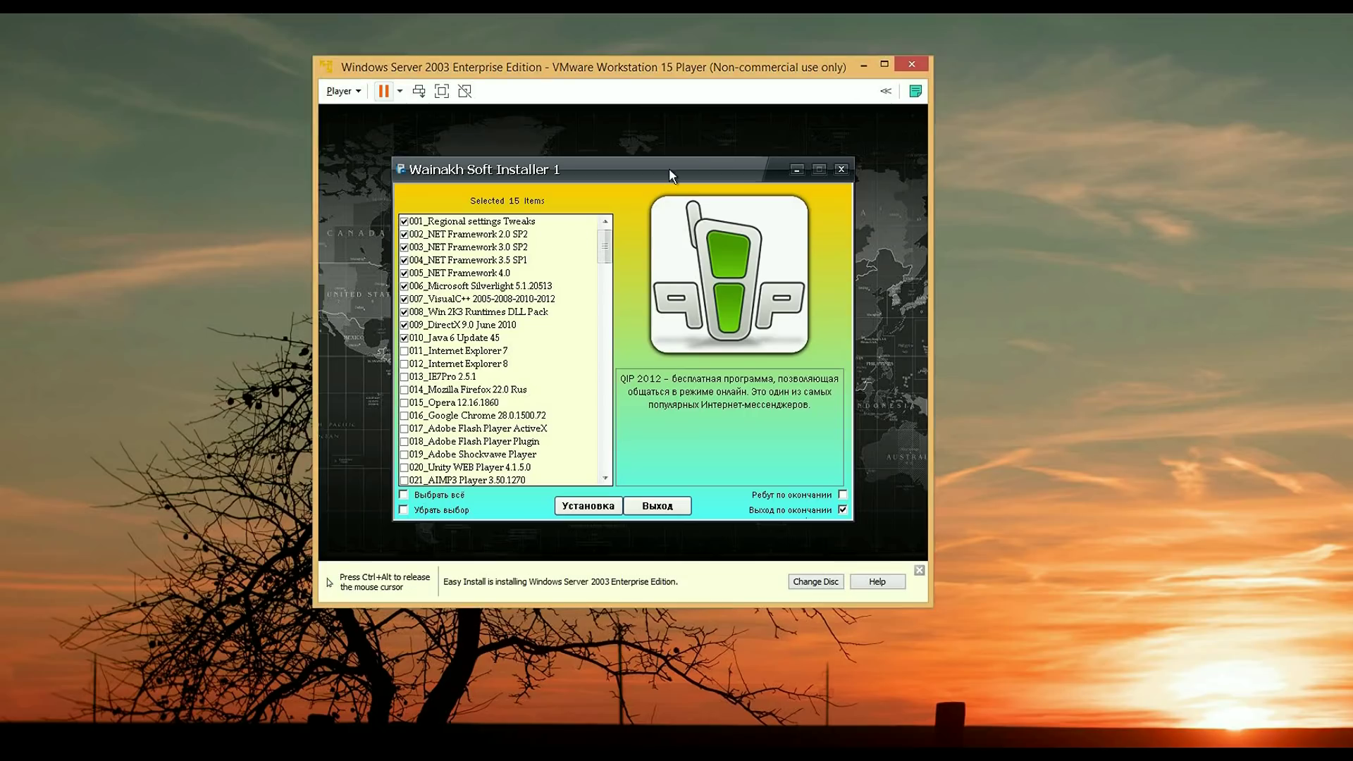
pyautogui.click(589, 506)
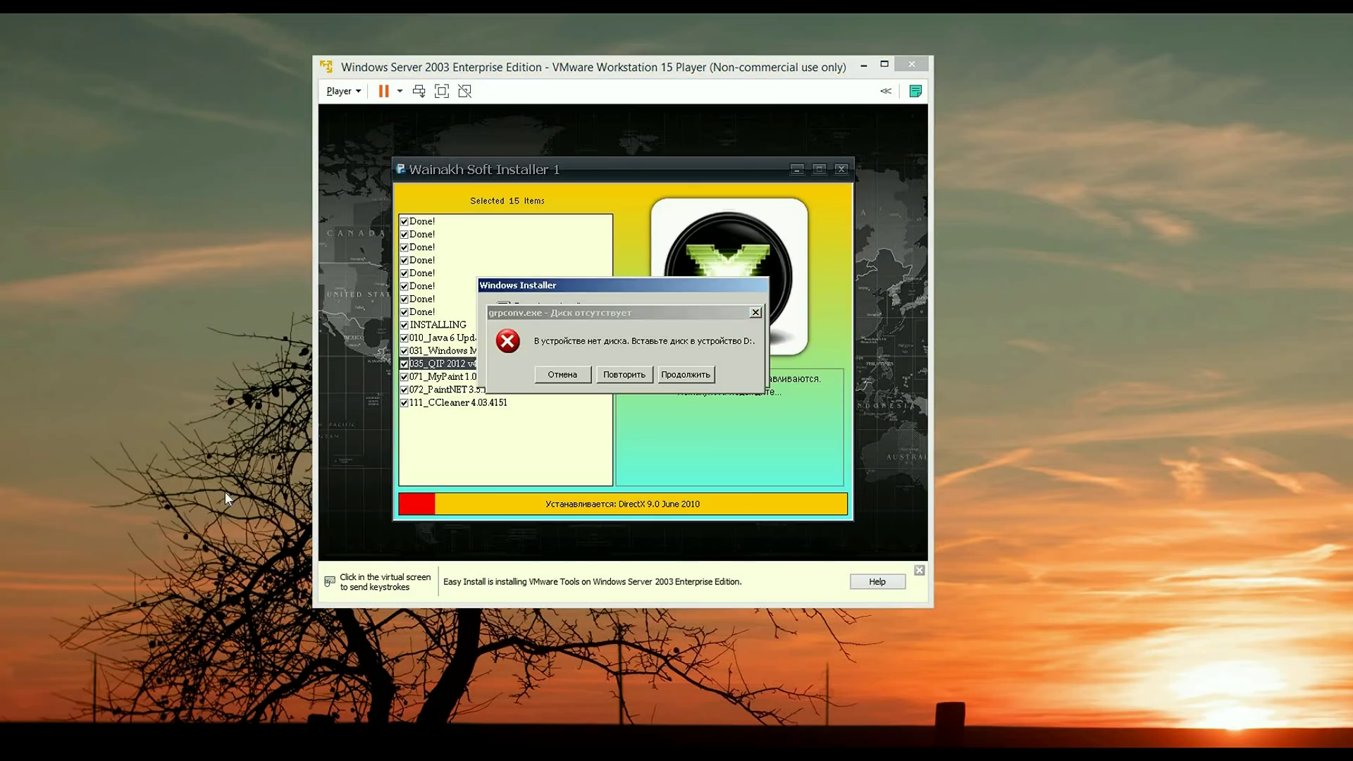
# Step: Cancel the repeated missing-disk errors for drive D: while VMware Tools is being installed
pyautogui.click(321, 499)
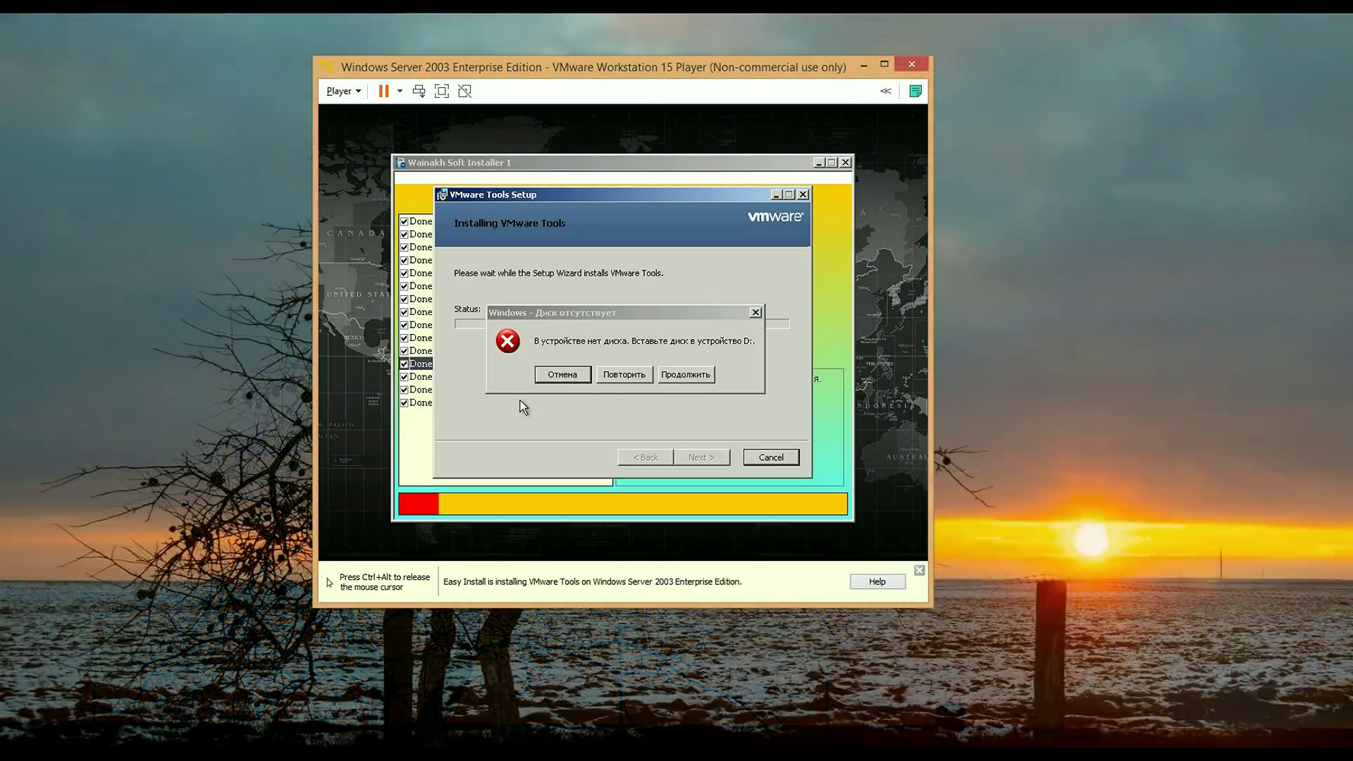
pyautogui.hotkey('ctrl', 'alt')
pyautogui.click(577, 382)
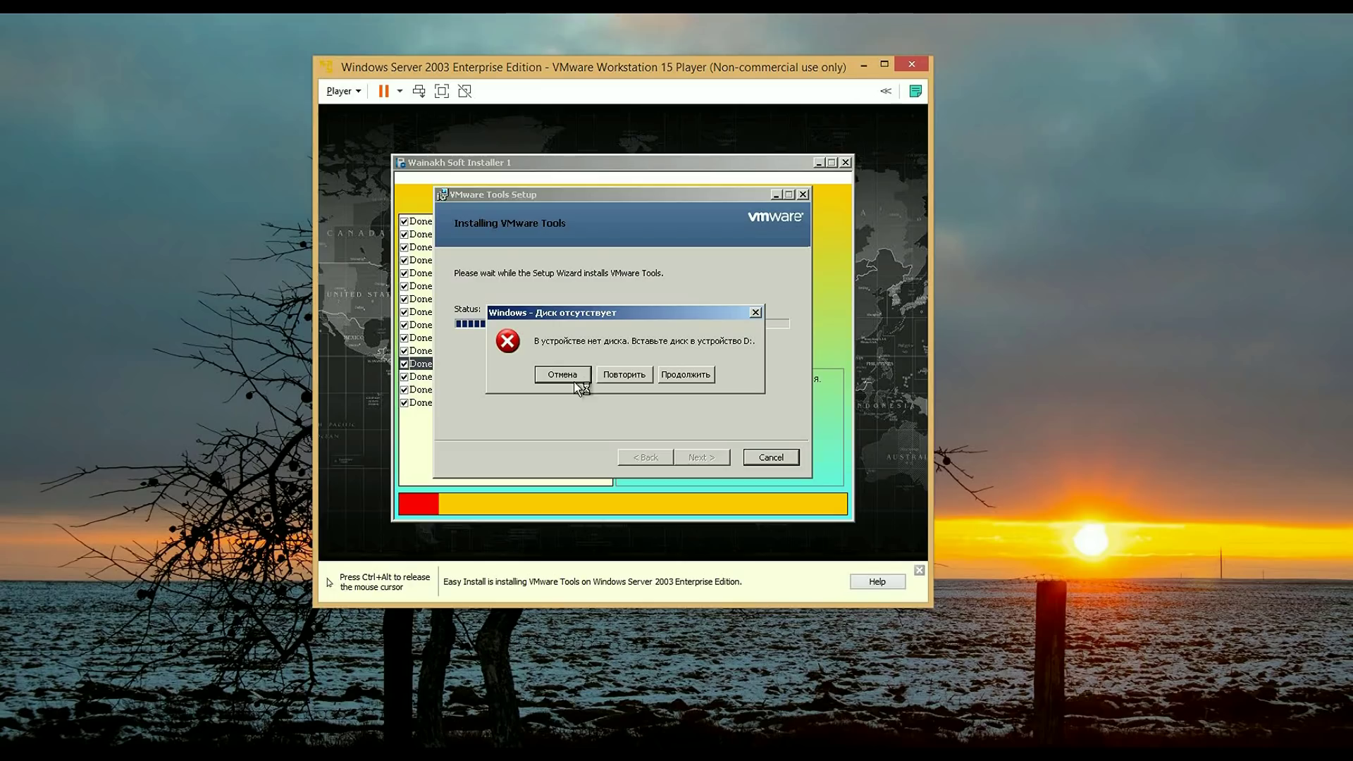
pyautogui.click(577, 383)
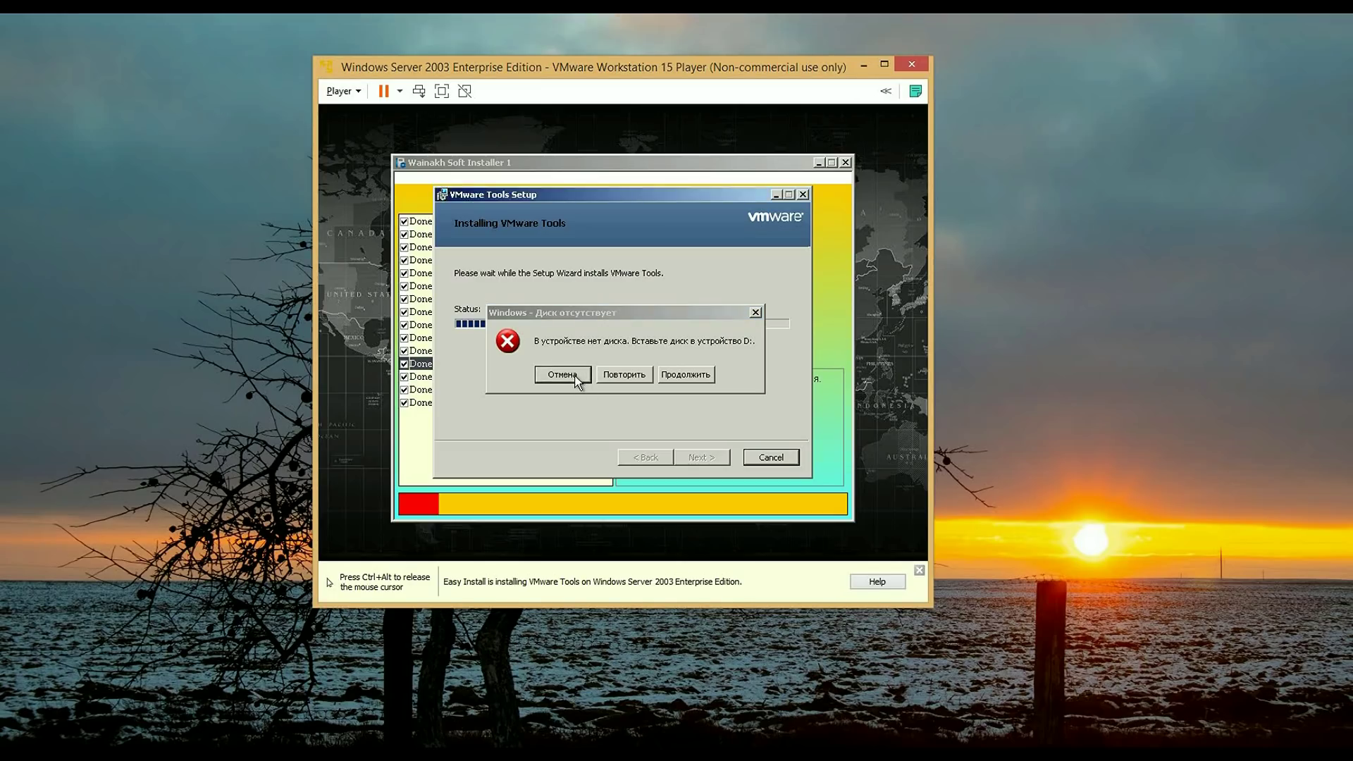
pyautogui.hotkey('ctrl', 'alt')
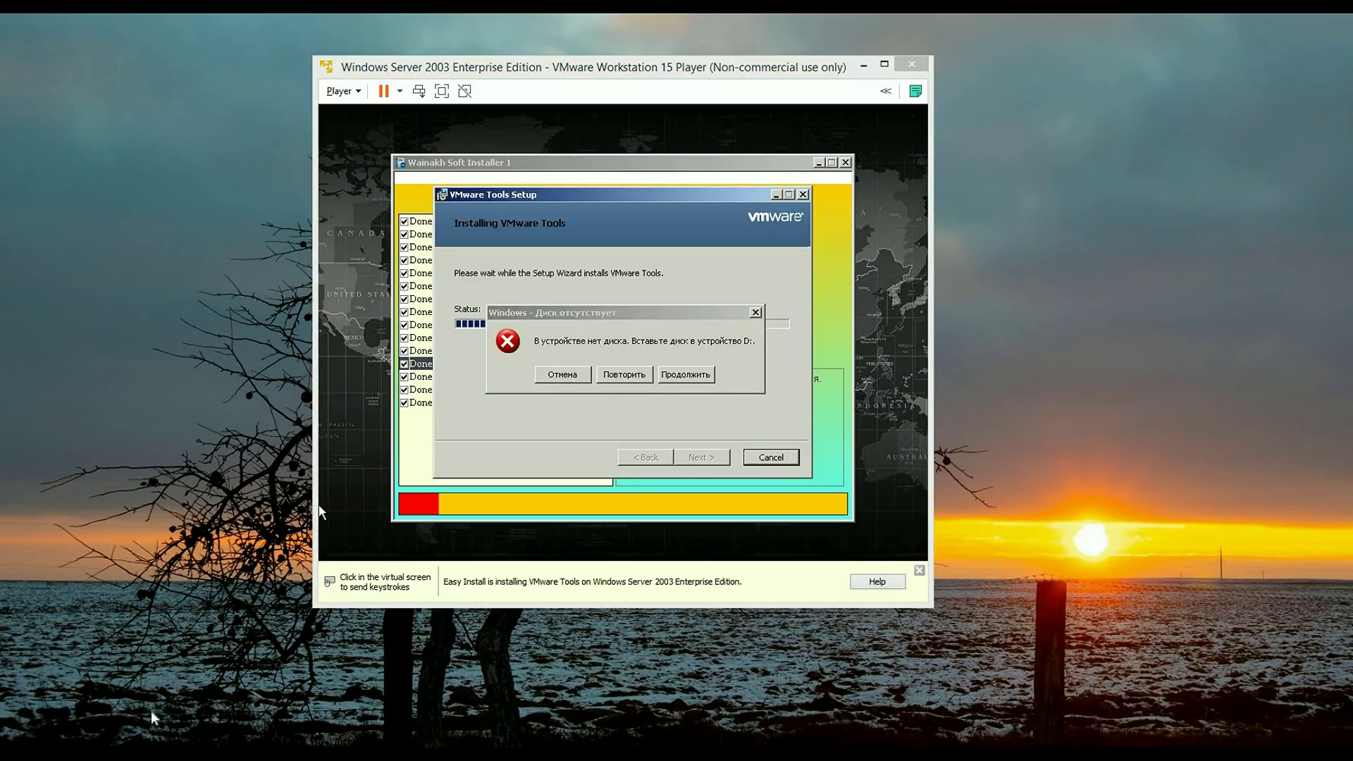
pyautogui.click(573, 375)
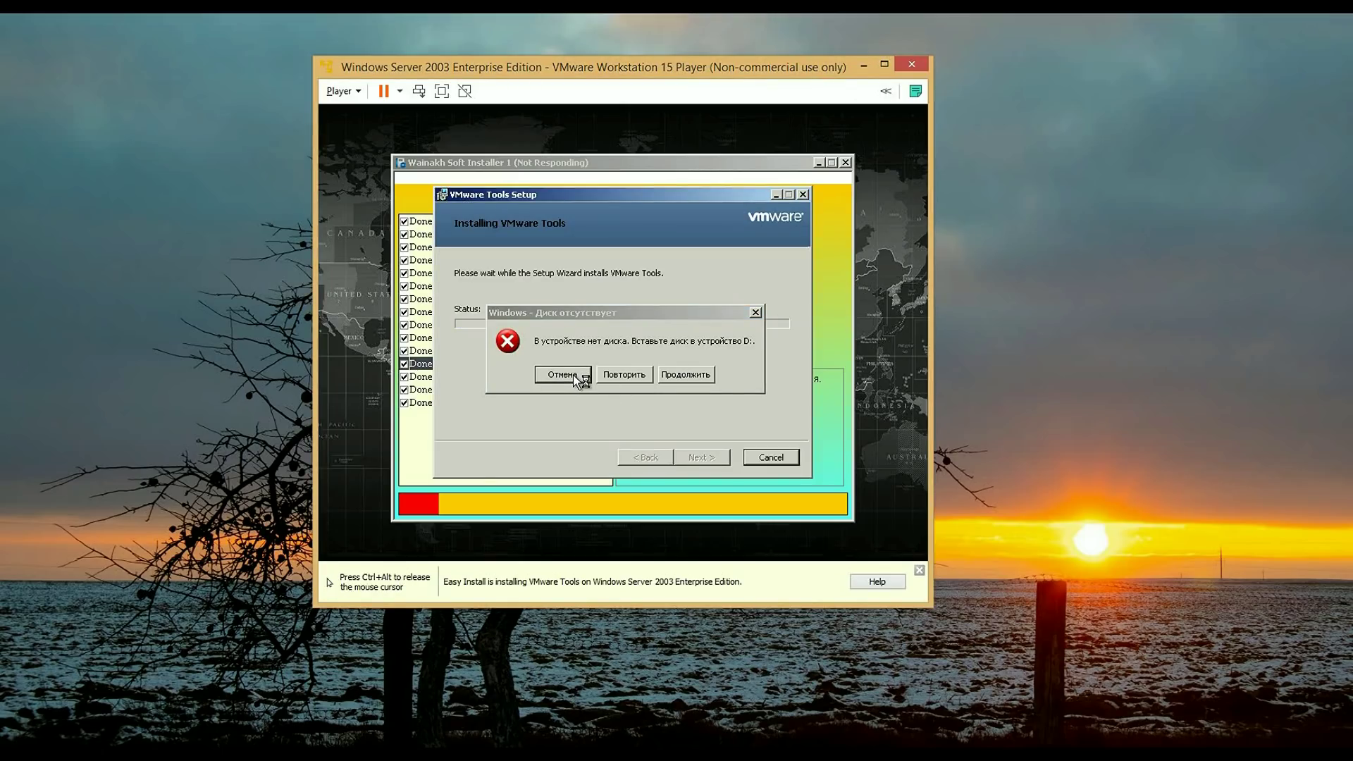
pyautogui.hotkey('ctrl', 'alt')
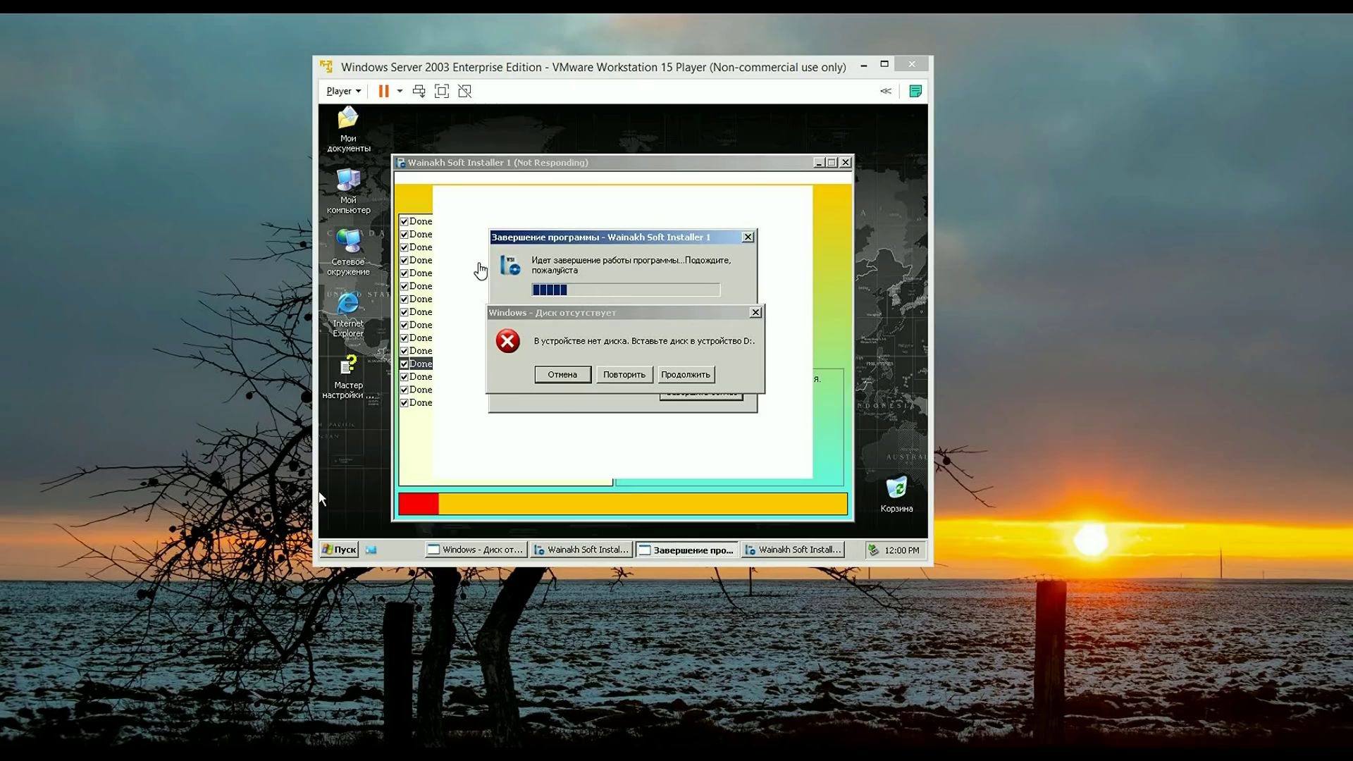
# Step: Force the unresponsive Wainakh Soft Installer 1 to end and cancel the remaining missing-disk error
pyautogui.click(479, 270)
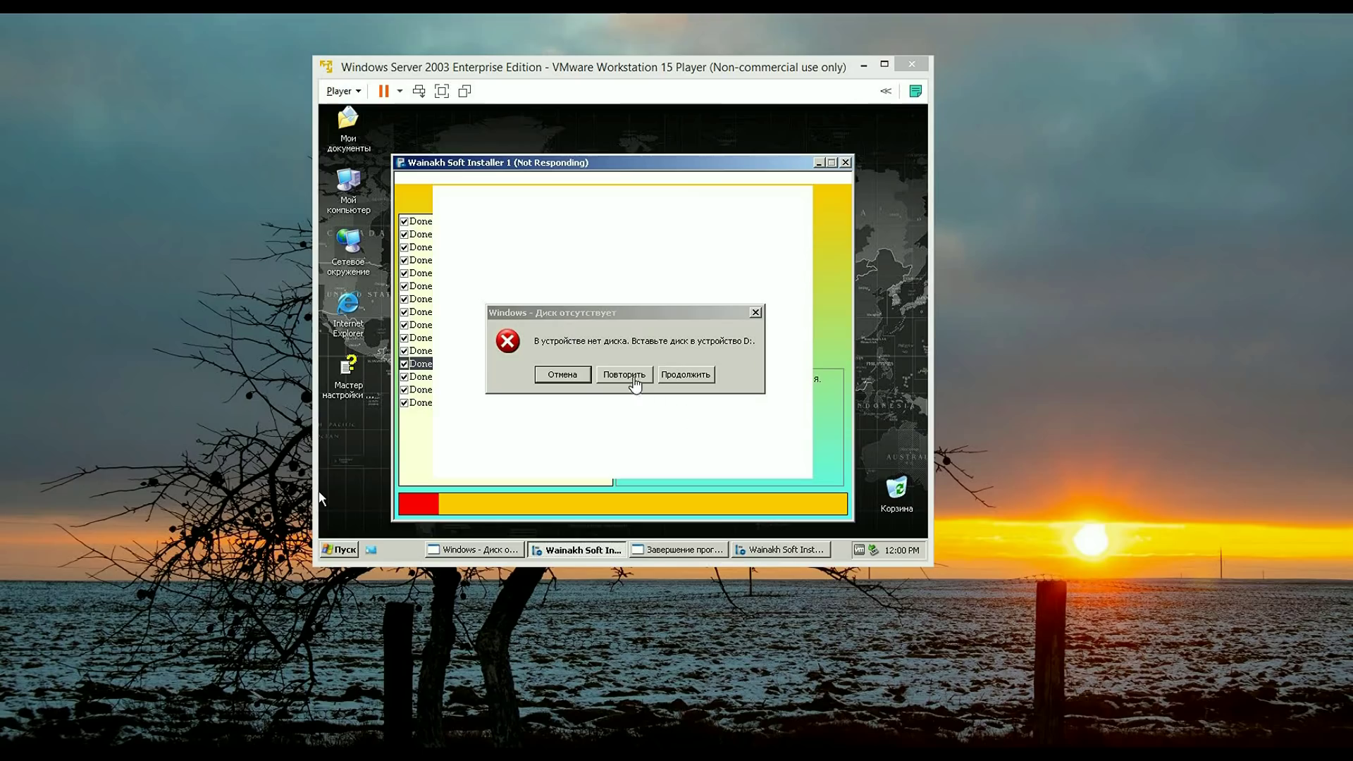
pyautogui.click(633, 378)
pyautogui.click(657, 244)
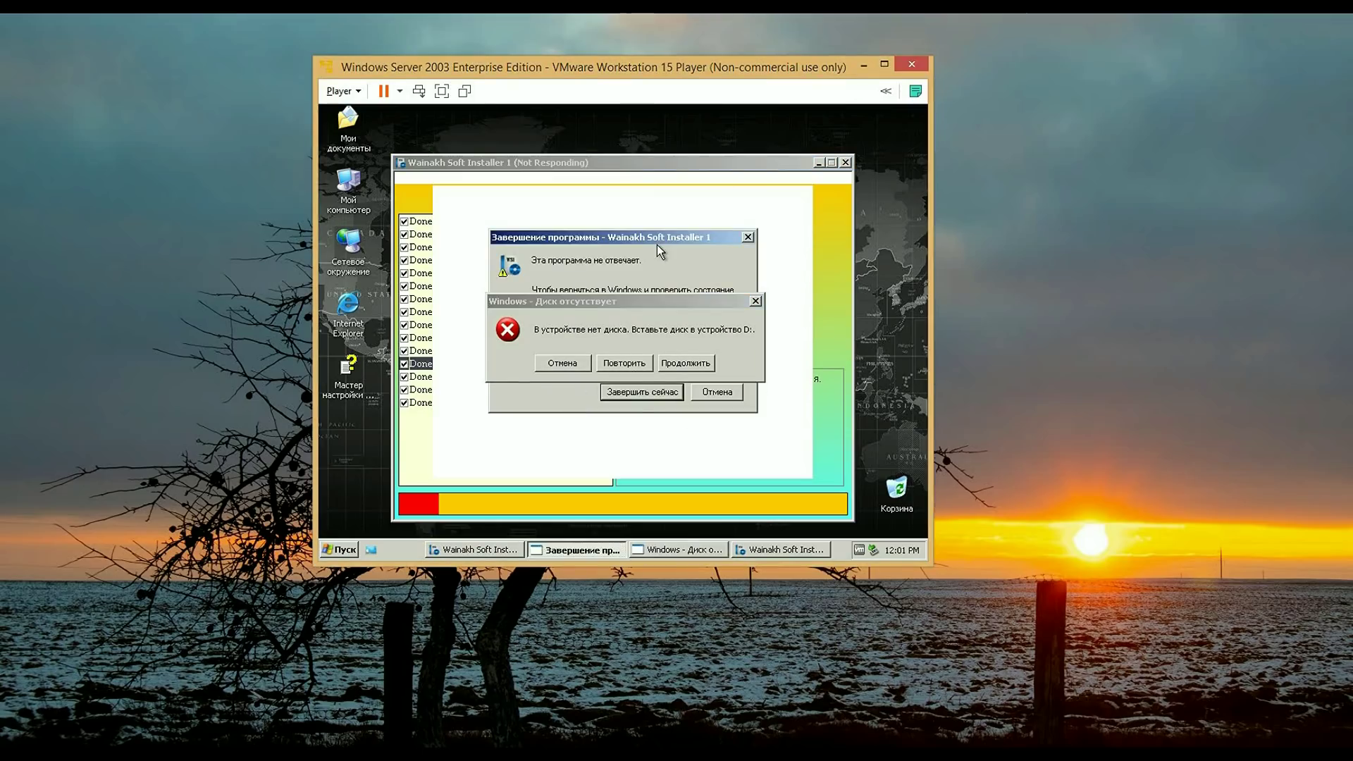
pyautogui.click(642, 392)
pyautogui.click(562, 364)
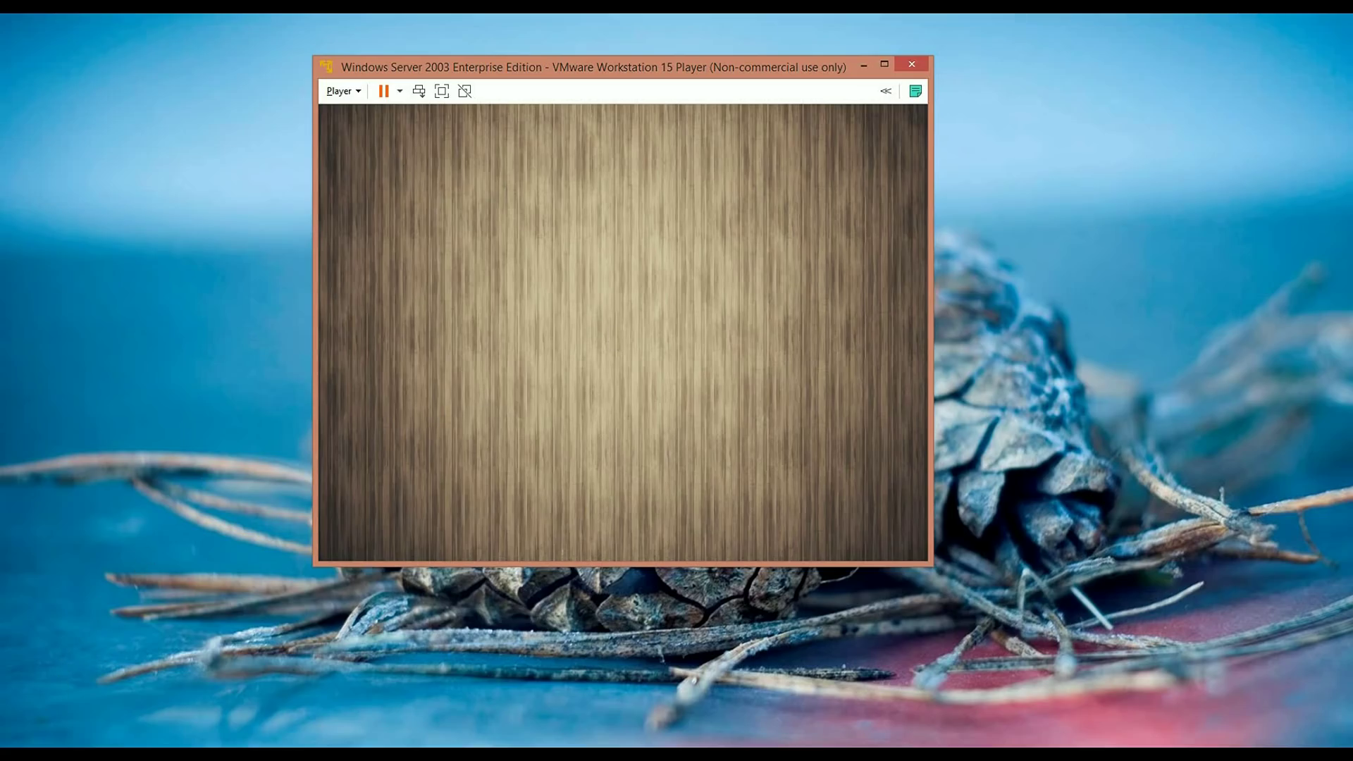
# Step: Log in to Windows Server 2003 as Administrator with the password left blank
pyautogui.click(94, 729)
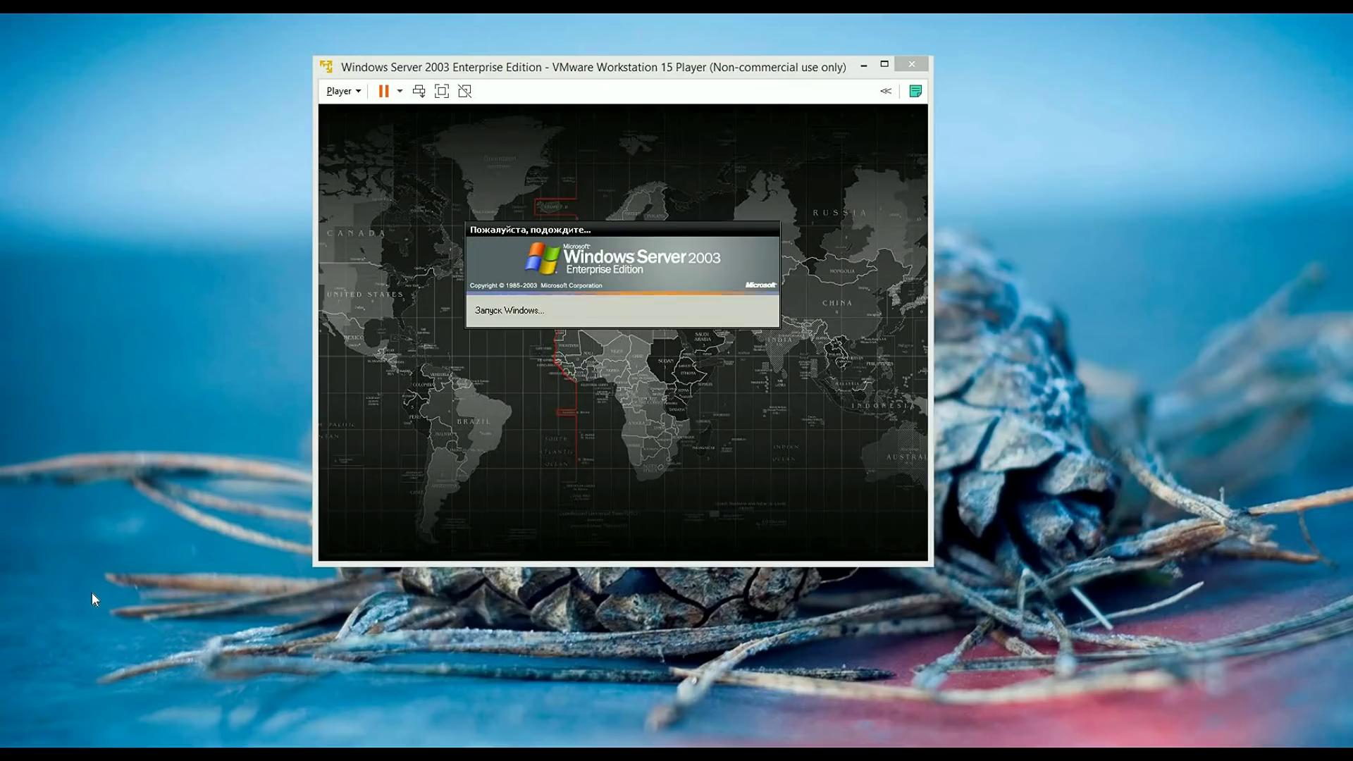
pyautogui.click(601, 363)
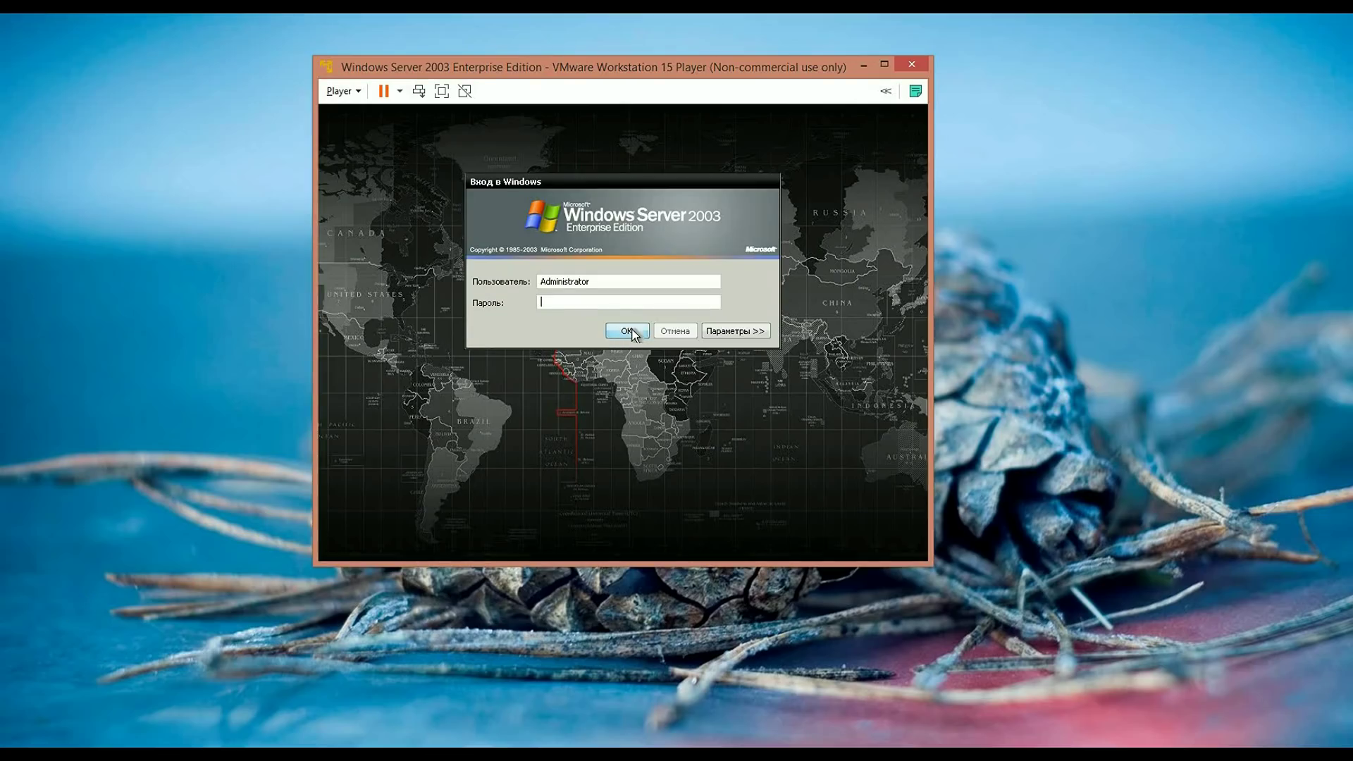
pyautogui.click(629, 332)
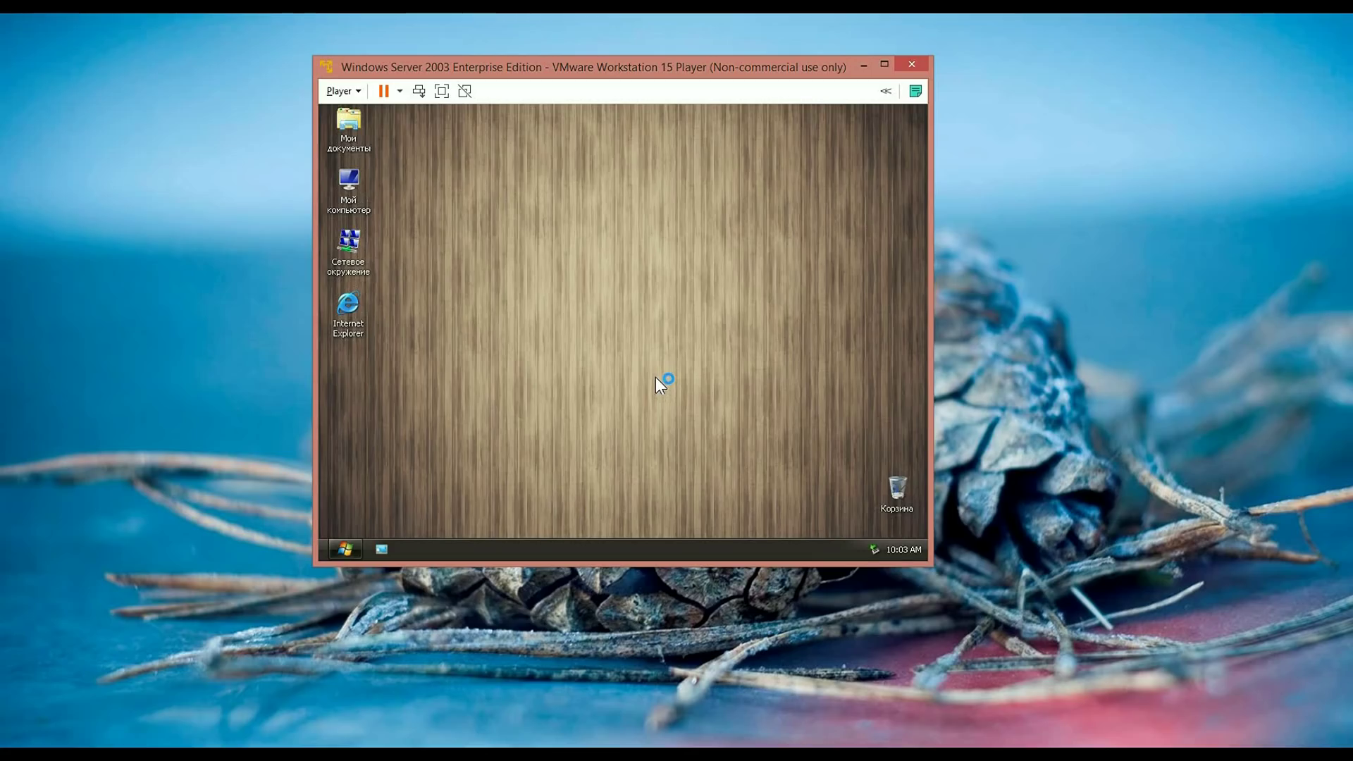
# Step: Enlarge the virtual machine window until the guest desktop fills nearly the whole host screen
pyautogui.moveTo(930, 561); pyautogui.dragTo(1300, 691)
pyautogui.moveTo(316, 467); pyautogui.dragTo(22, 489)
pyautogui.moveTo(610, 59); pyautogui.dragTo(608, 17)
pyautogui.moveTo(632, 742); pyautogui.dragTo(632, 745)
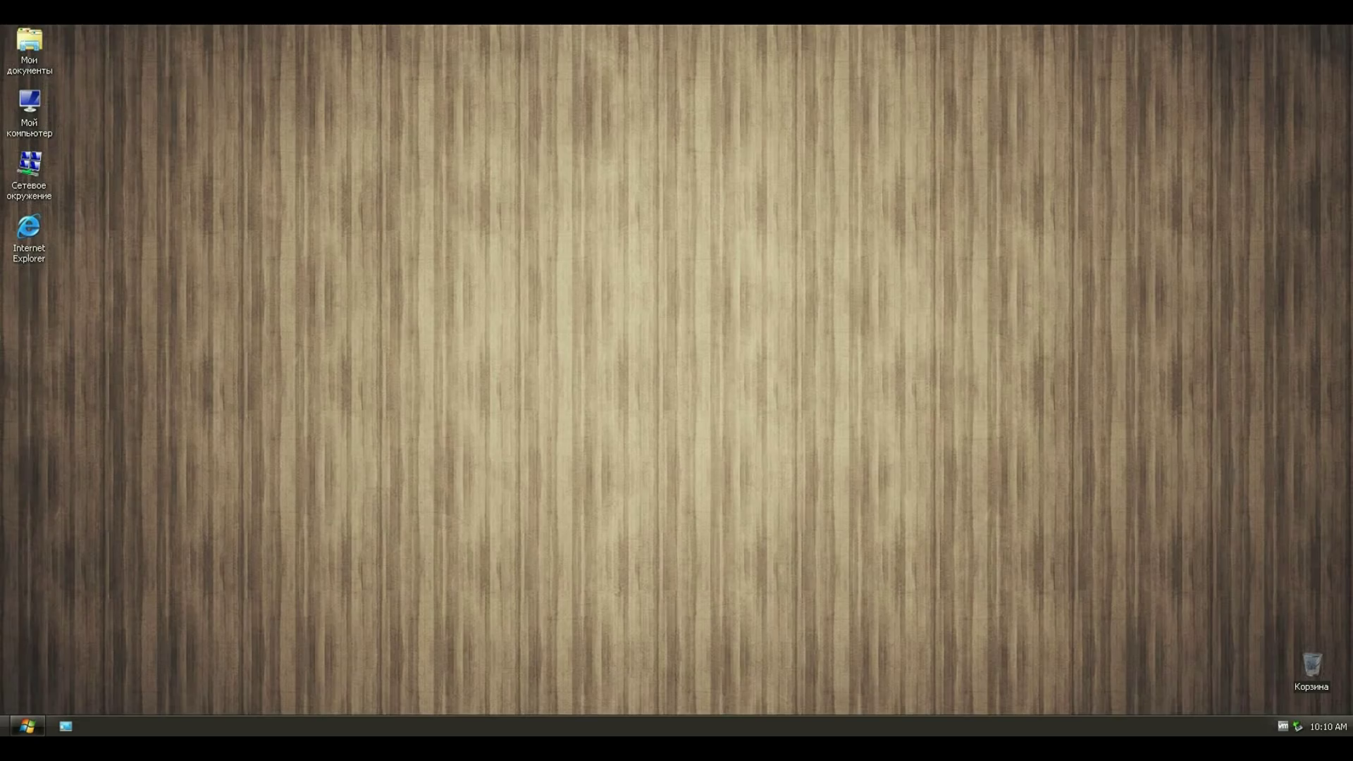
# Step: Open the Control Panel (Панель управления) in the Windows Server 2003 guest
pyautogui.click(28, 726)
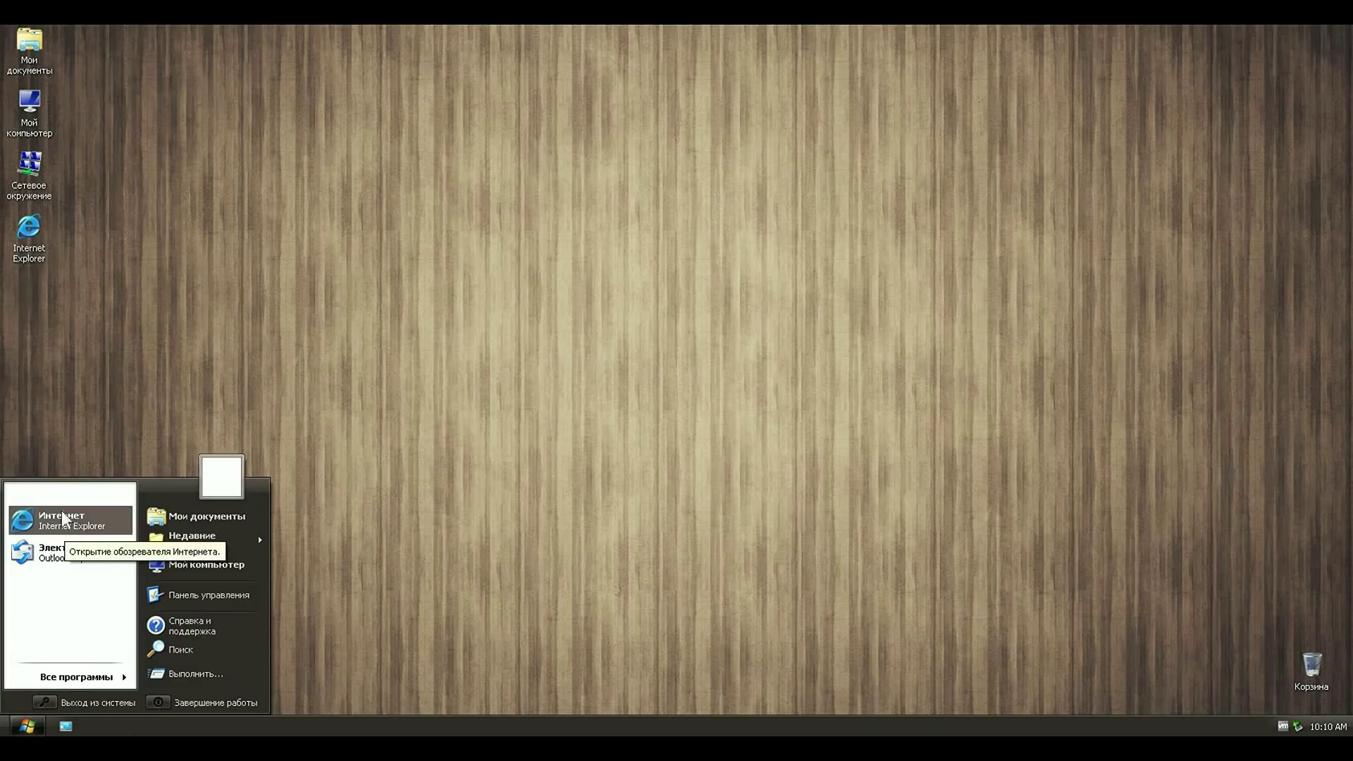
pyautogui.click(204, 595)
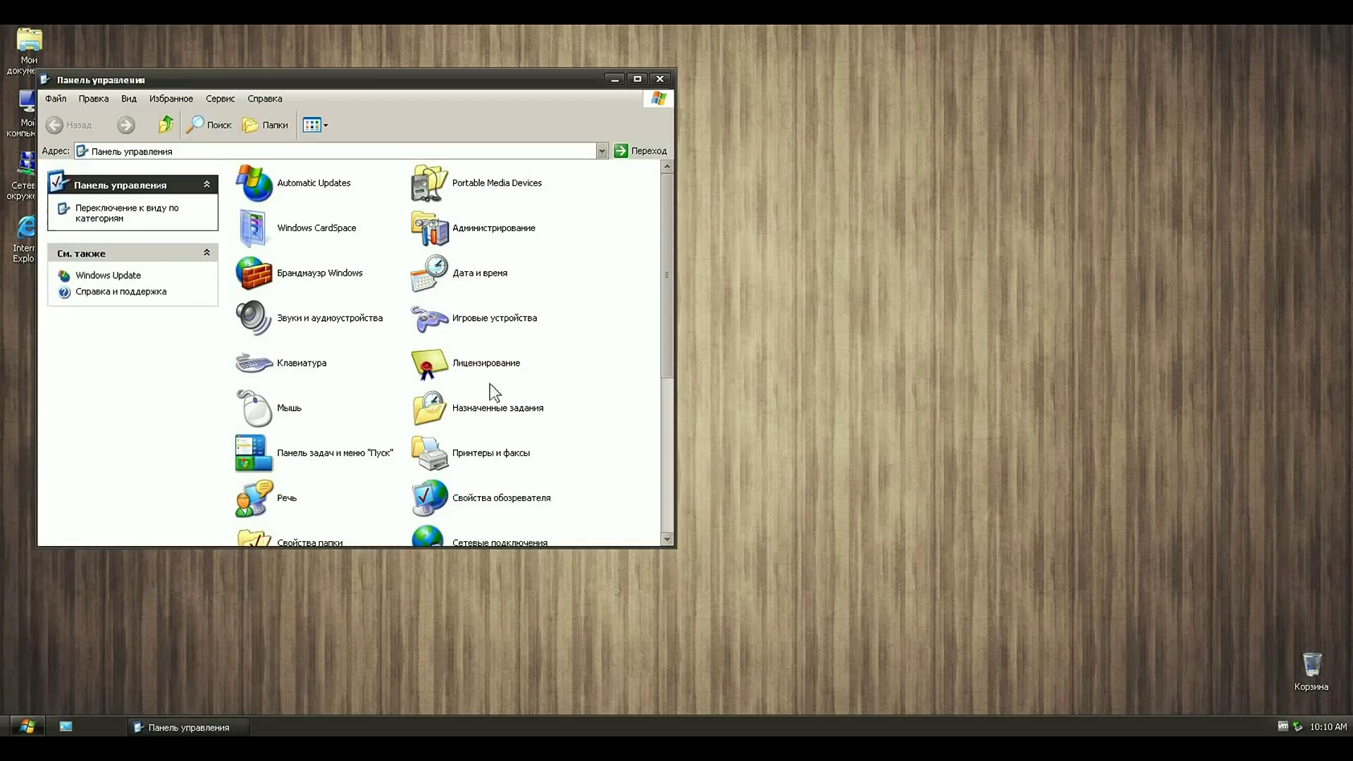
# Step: Enlarge the Control Panel window to show all its items, move it to the middle of the desktop, and open Система
pyautogui.moveTo(675, 547); pyautogui.dragTo(917, 663)
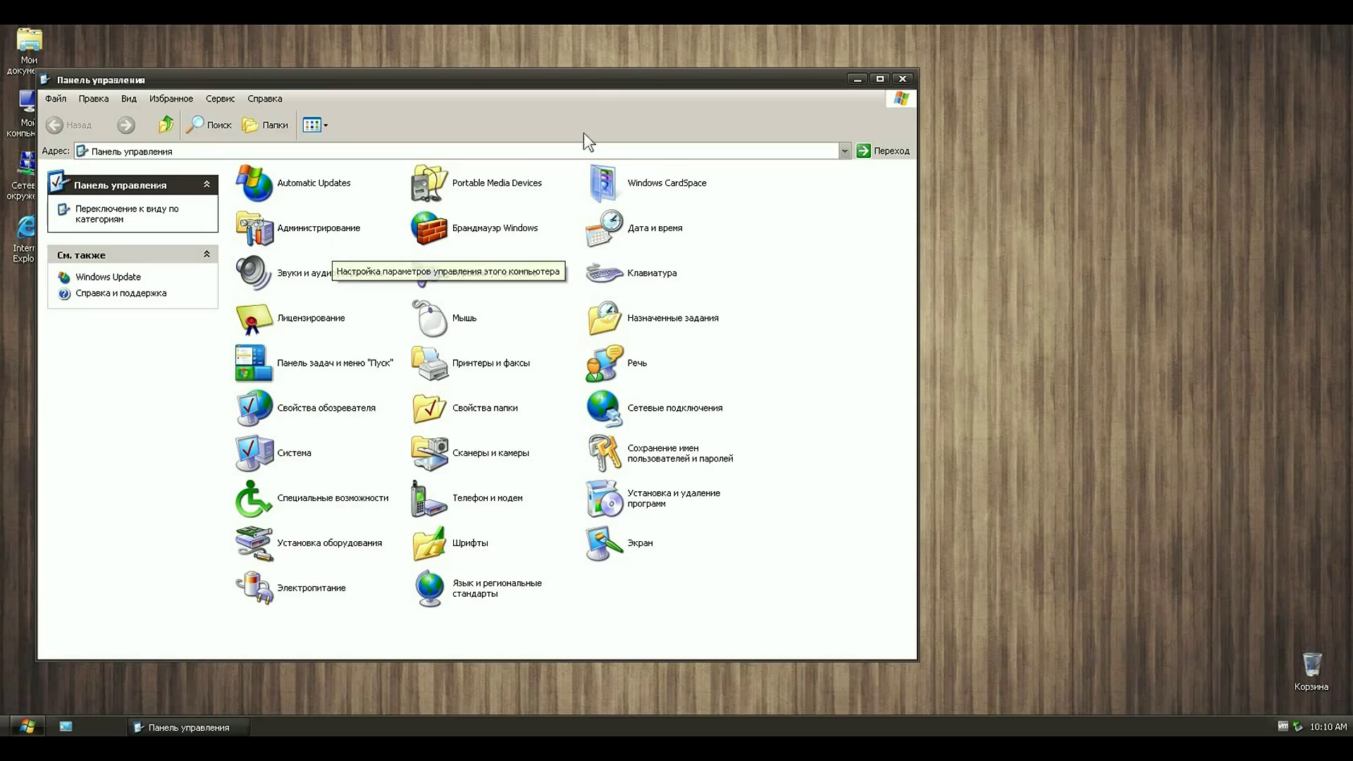
pyautogui.moveTo(609, 79); pyautogui.dragTo(765, 71)
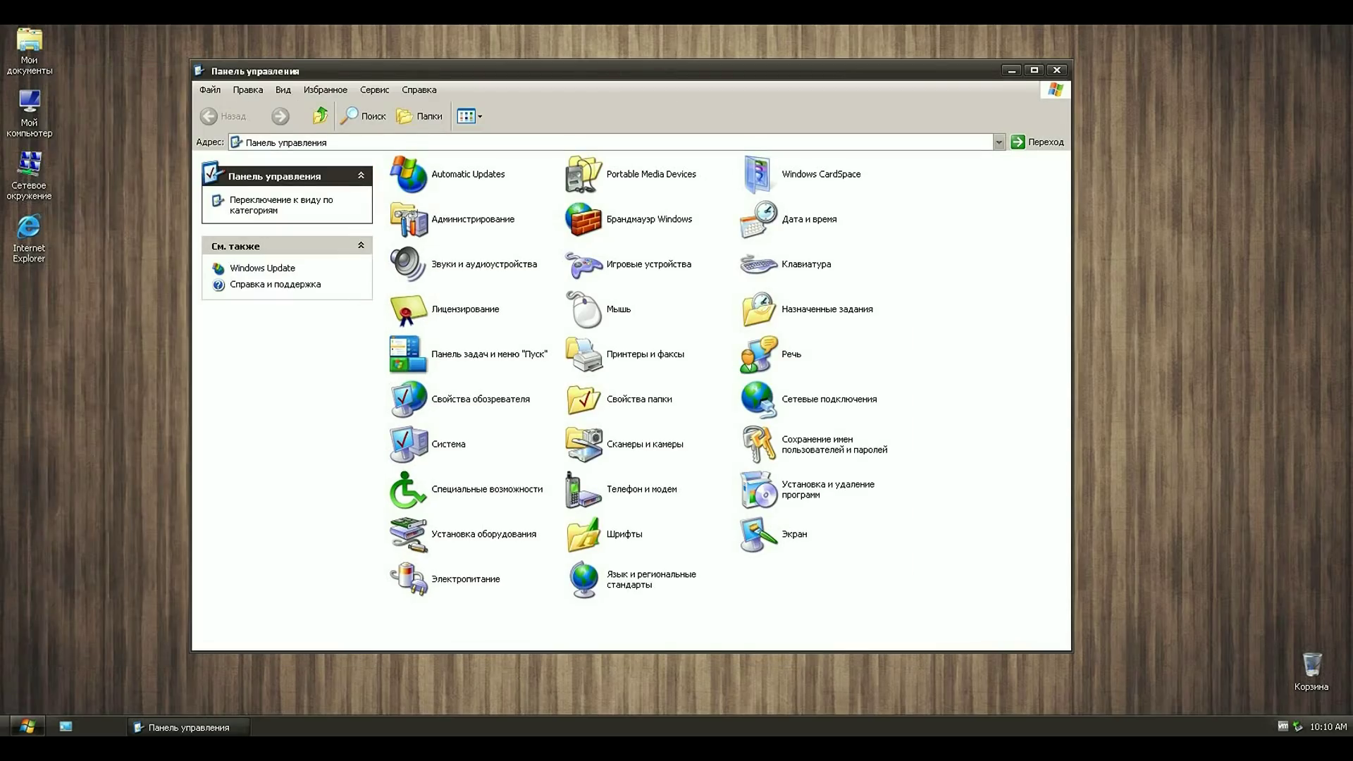
pyautogui.doubleClick(446, 442)
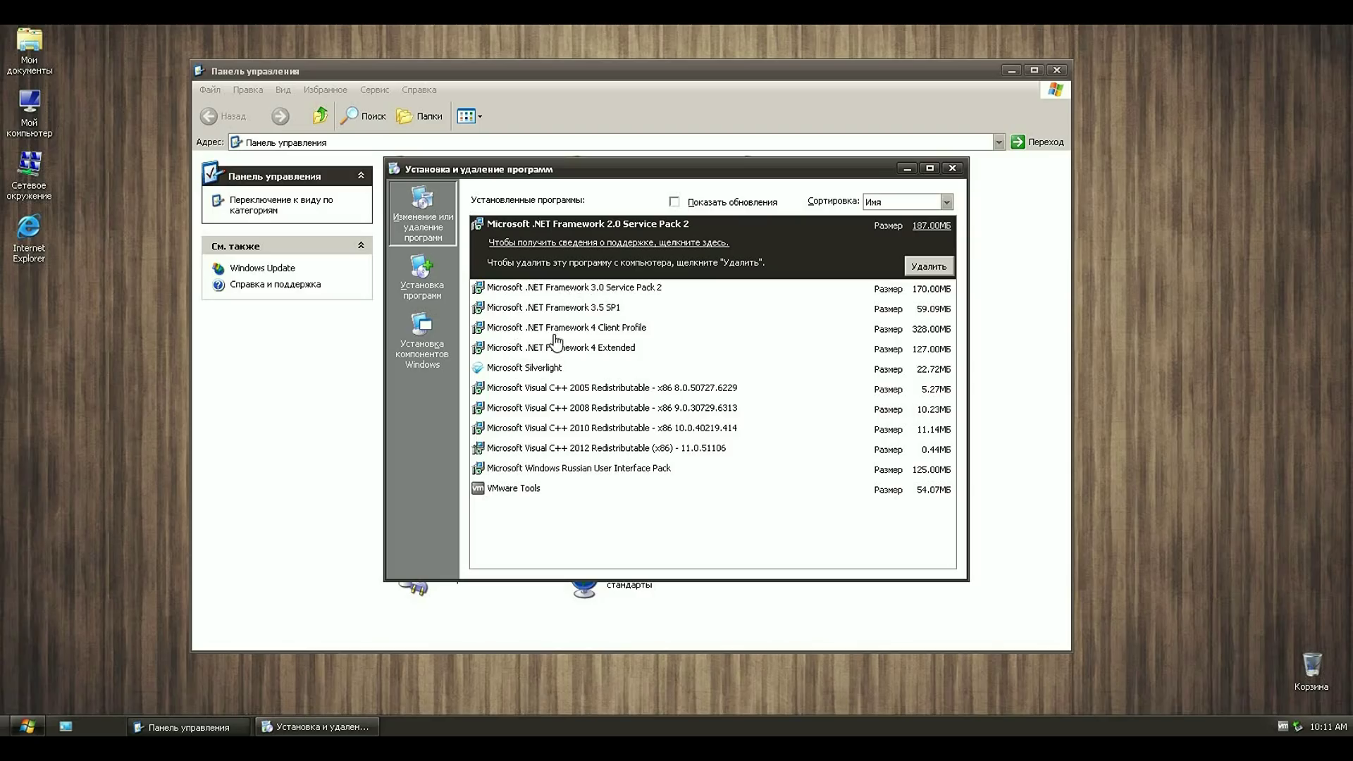
# Step: Include updates in the installed programs list, review the entries, and close Установка и удаление программ
pyautogui.click(674, 202)
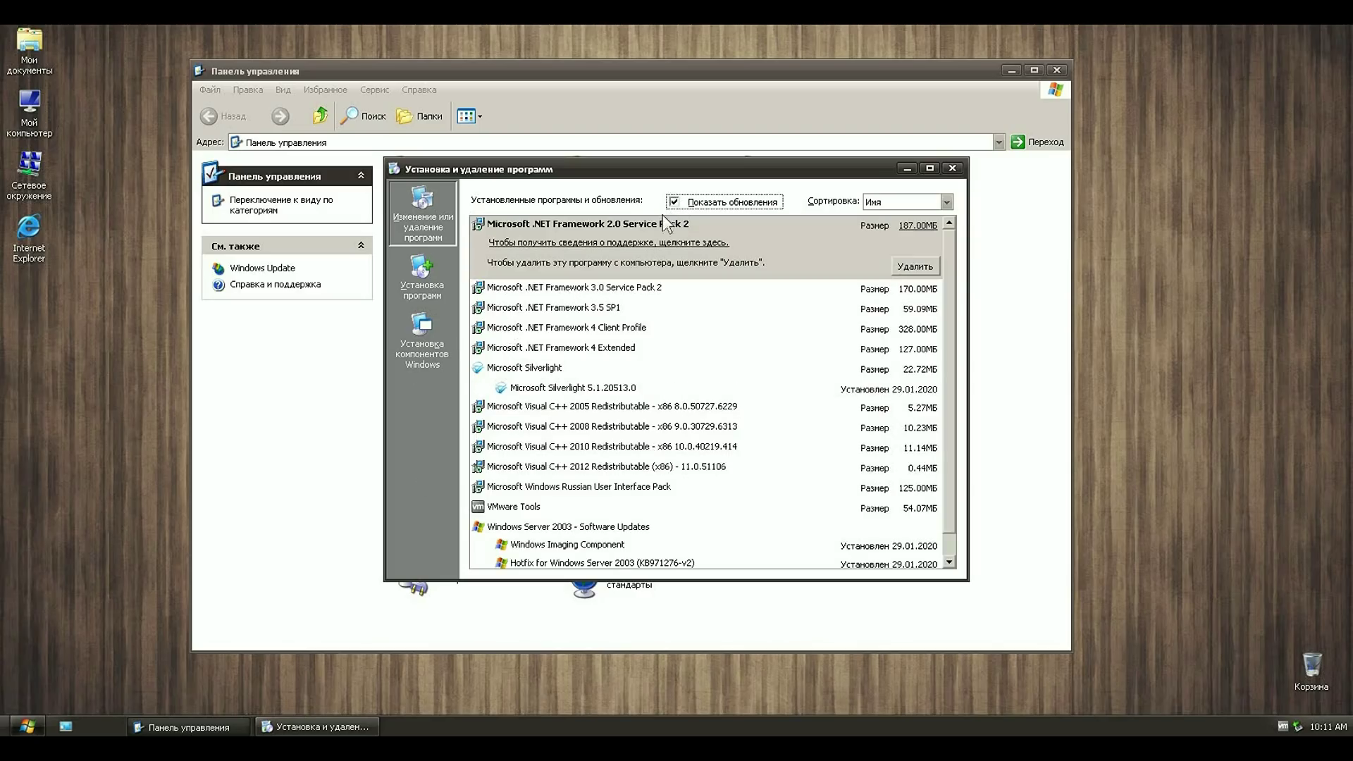
pyautogui.scroll(-1, 937, 557)
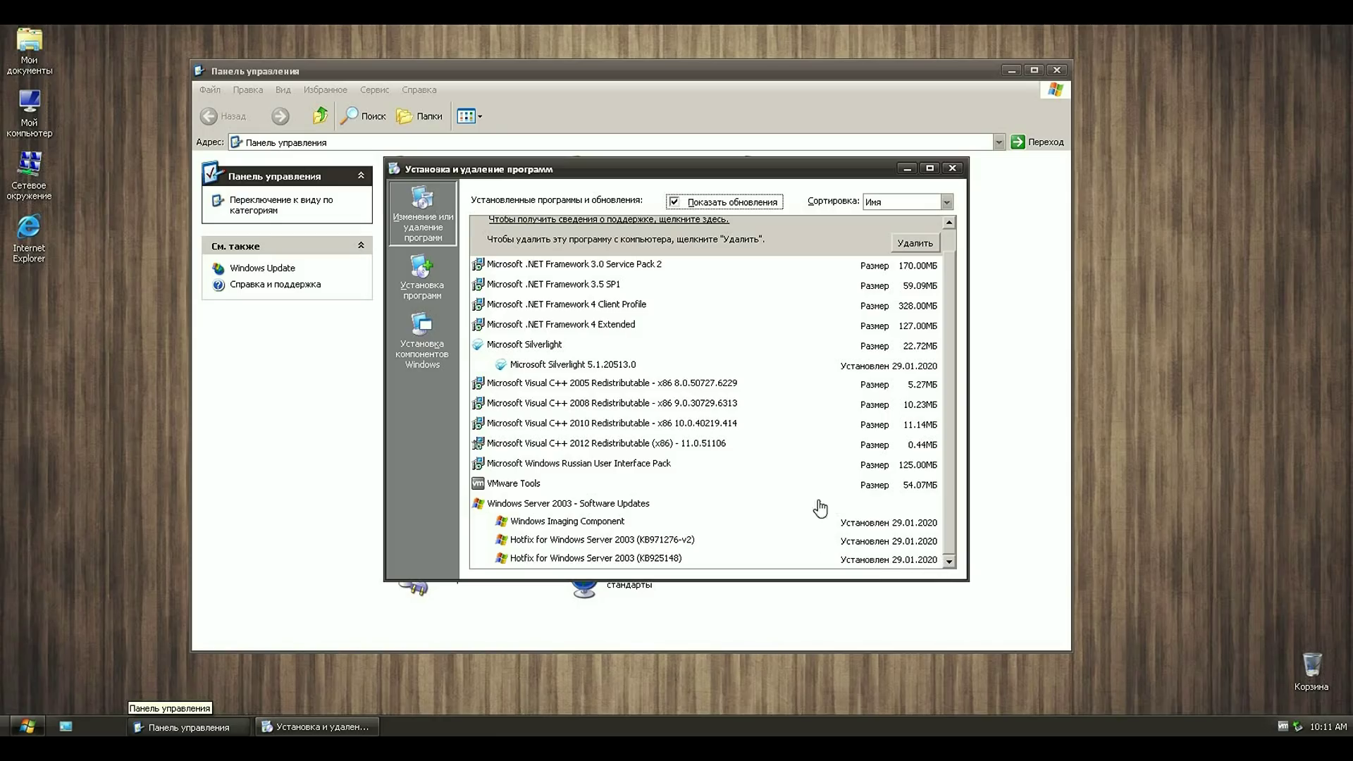
pyautogui.hotkey('alt', 'F4')
# Step: Launch the card game Дурак from the installed games, look at its window, and close it
pyautogui.click(28, 727)
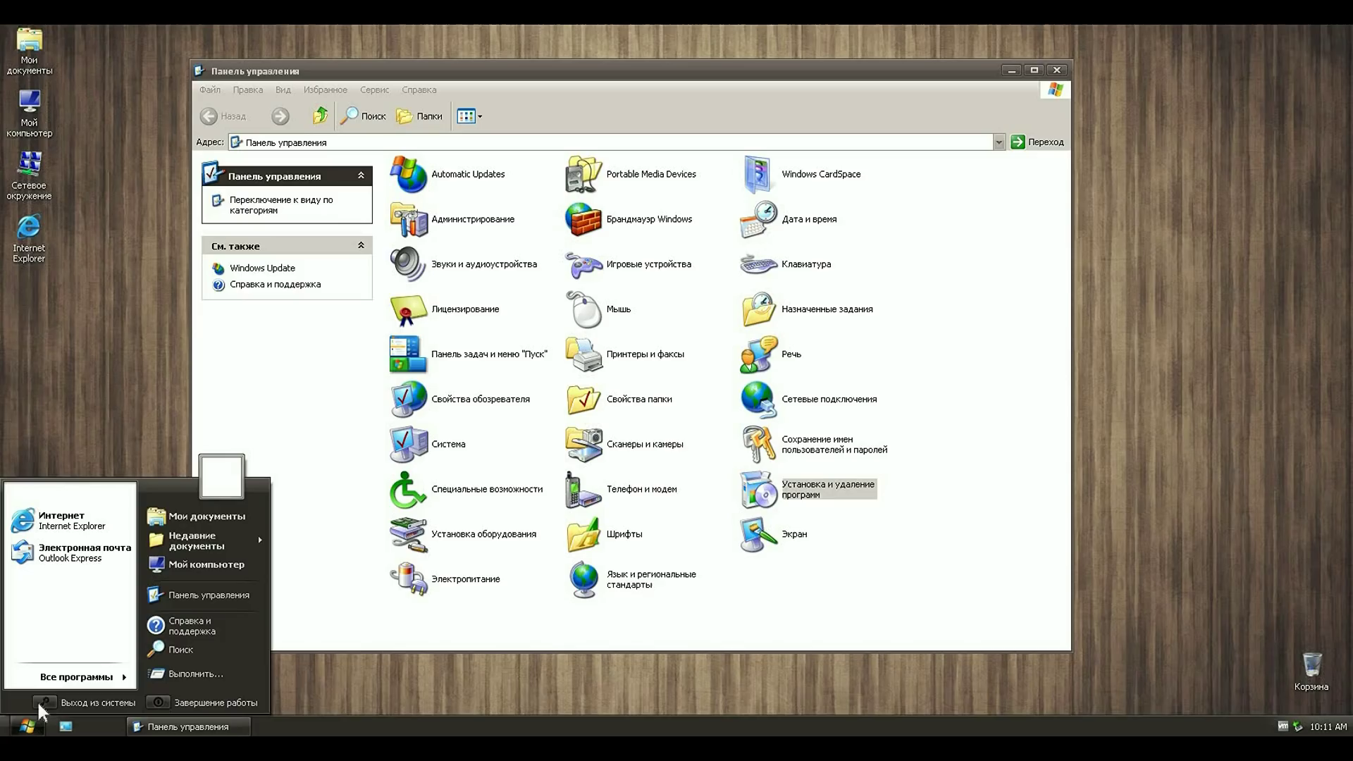
pyautogui.moveTo(46, 681)
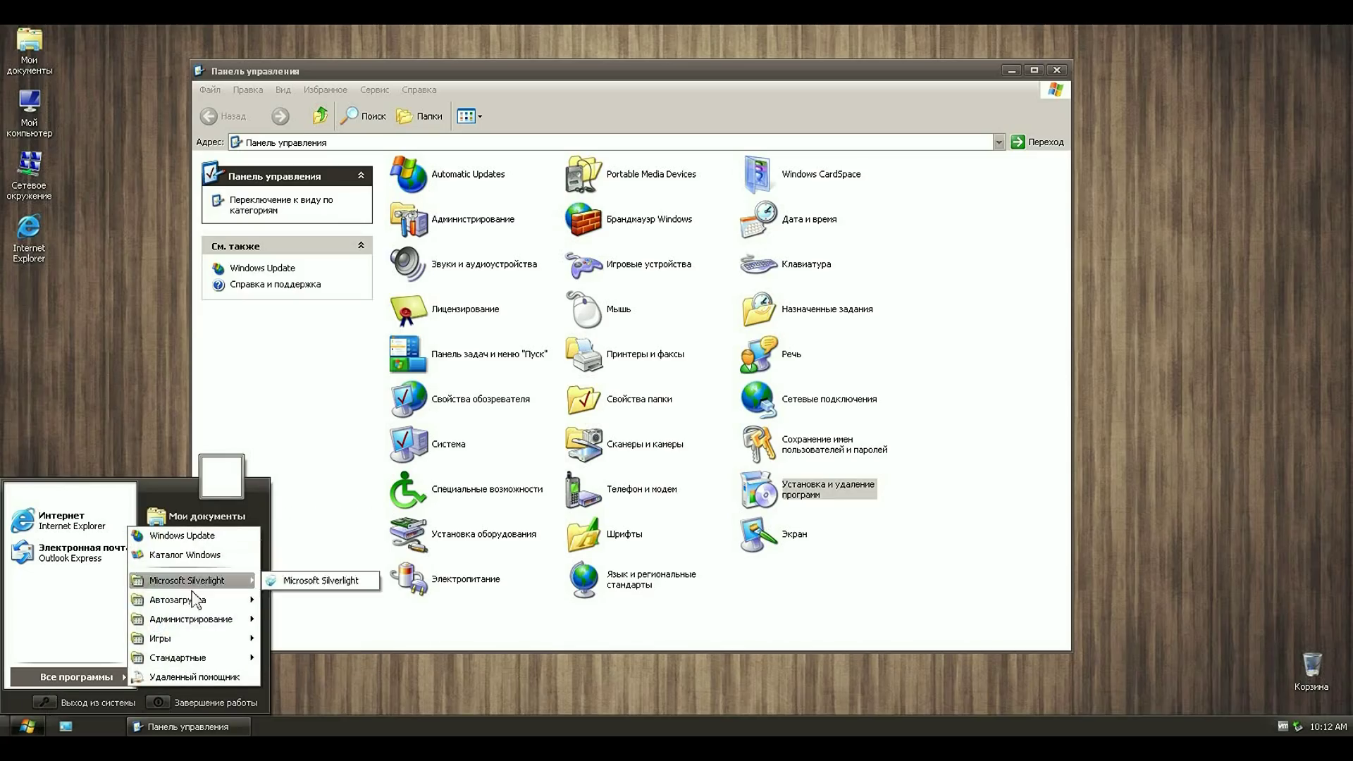
pyautogui.moveTo(179, 614)
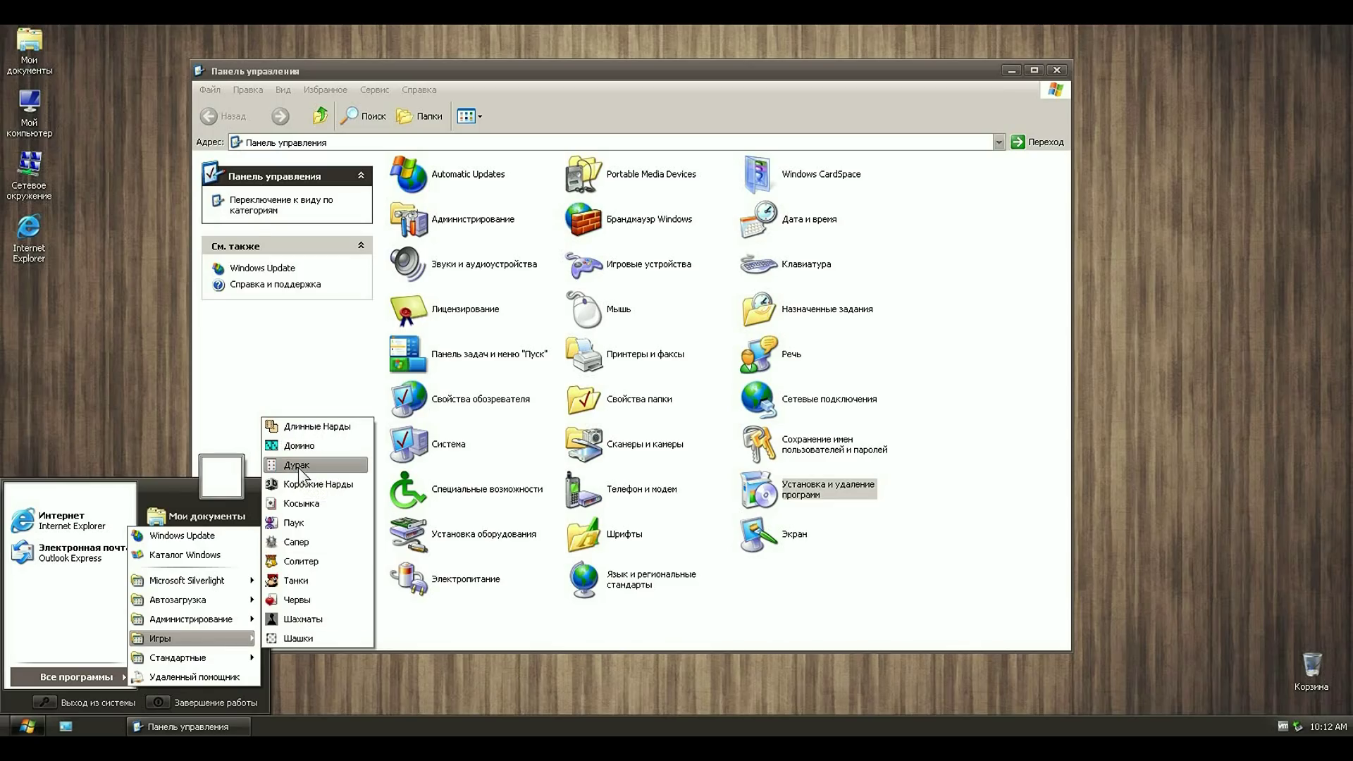
pyautogui.click(302, 468)
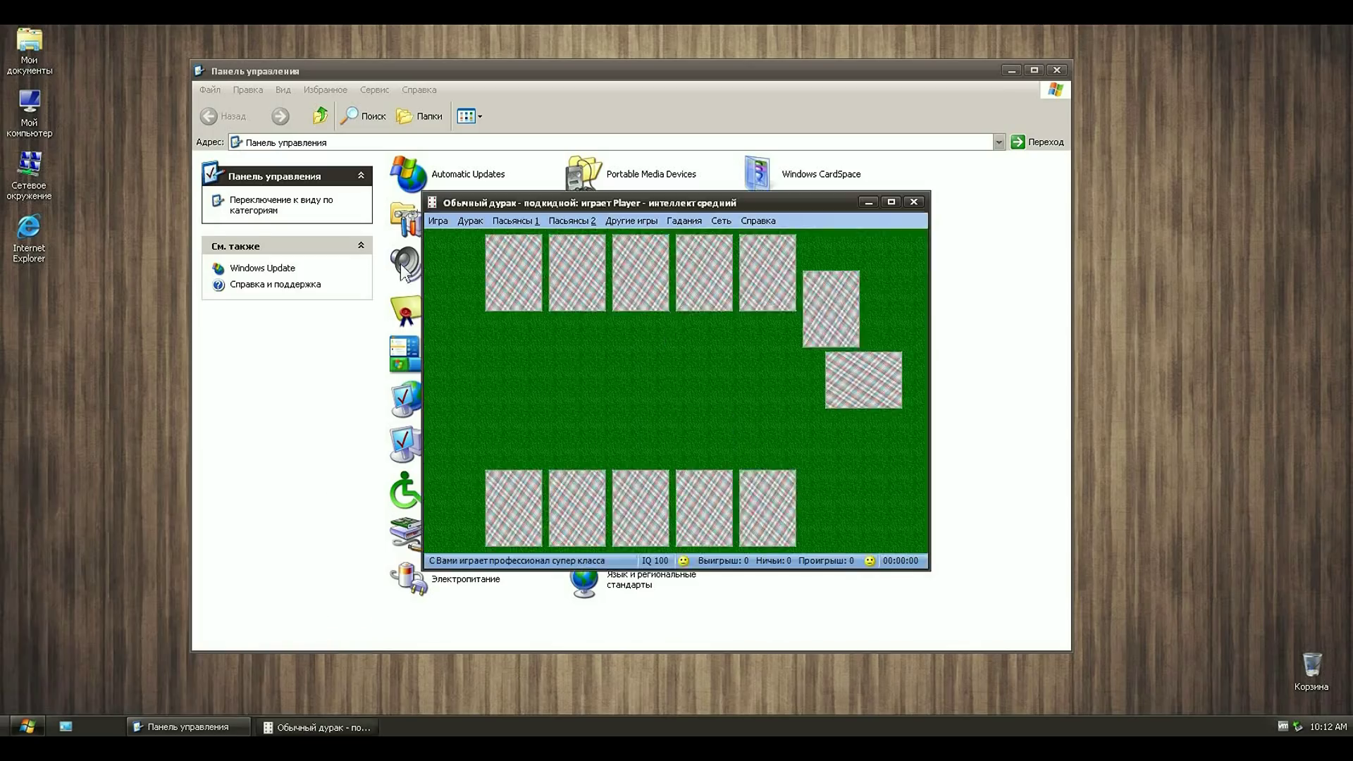
pyautogui.moveTo(818, 205); pyautogui.dragTo(657, 265)
pyautogui.hotkey('alt', 'F4')
# Step: Launch the Домино game from the installed games and start a round in its first play mode
pyautogui.click(27, 726)
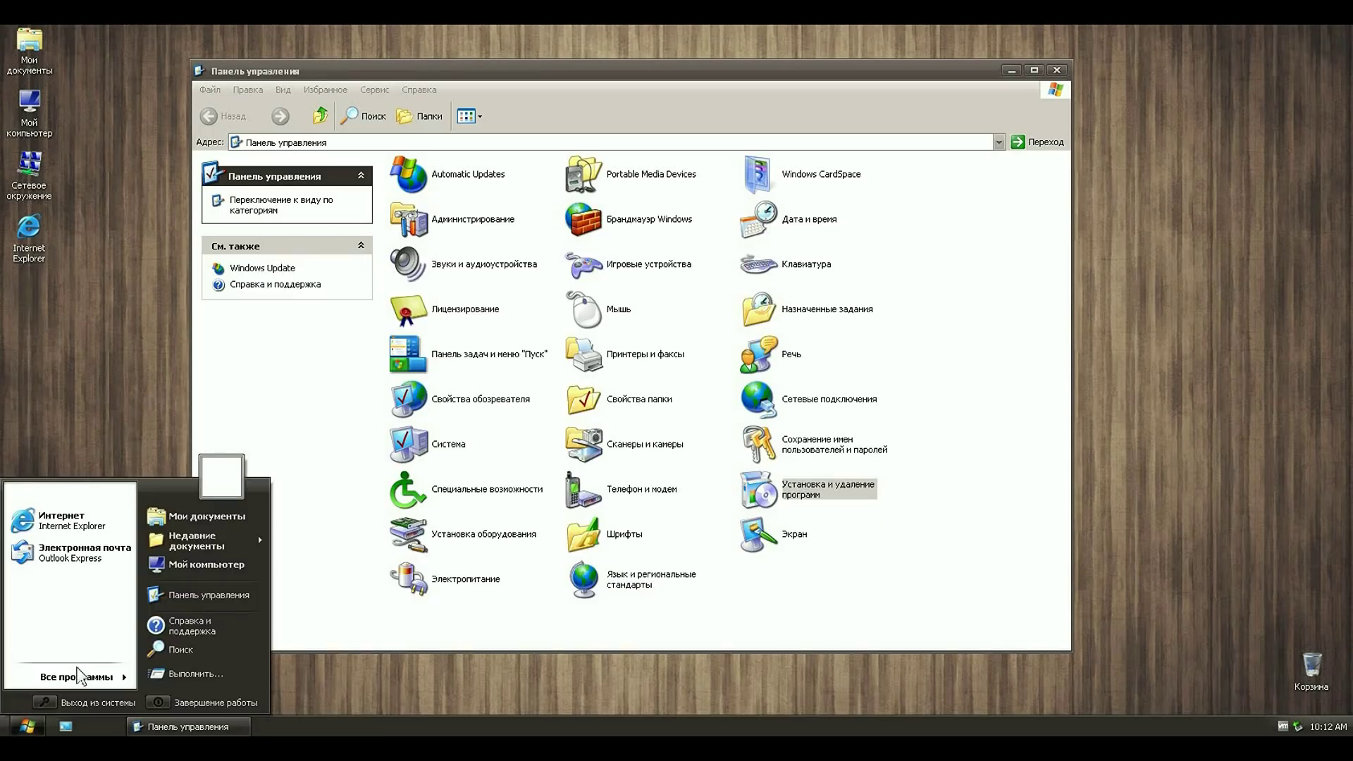
pyautogui.moveTo(219, 640)
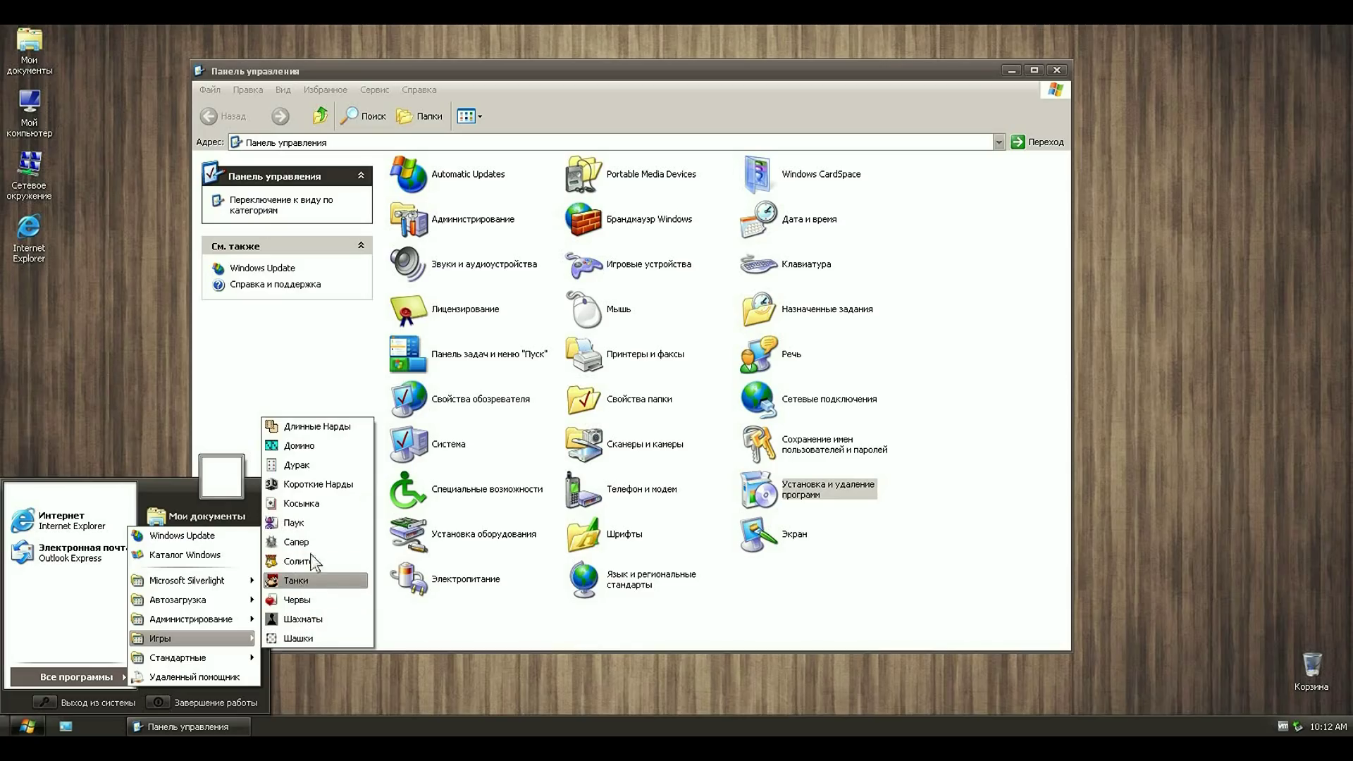
pyautogui.click(300, 445)
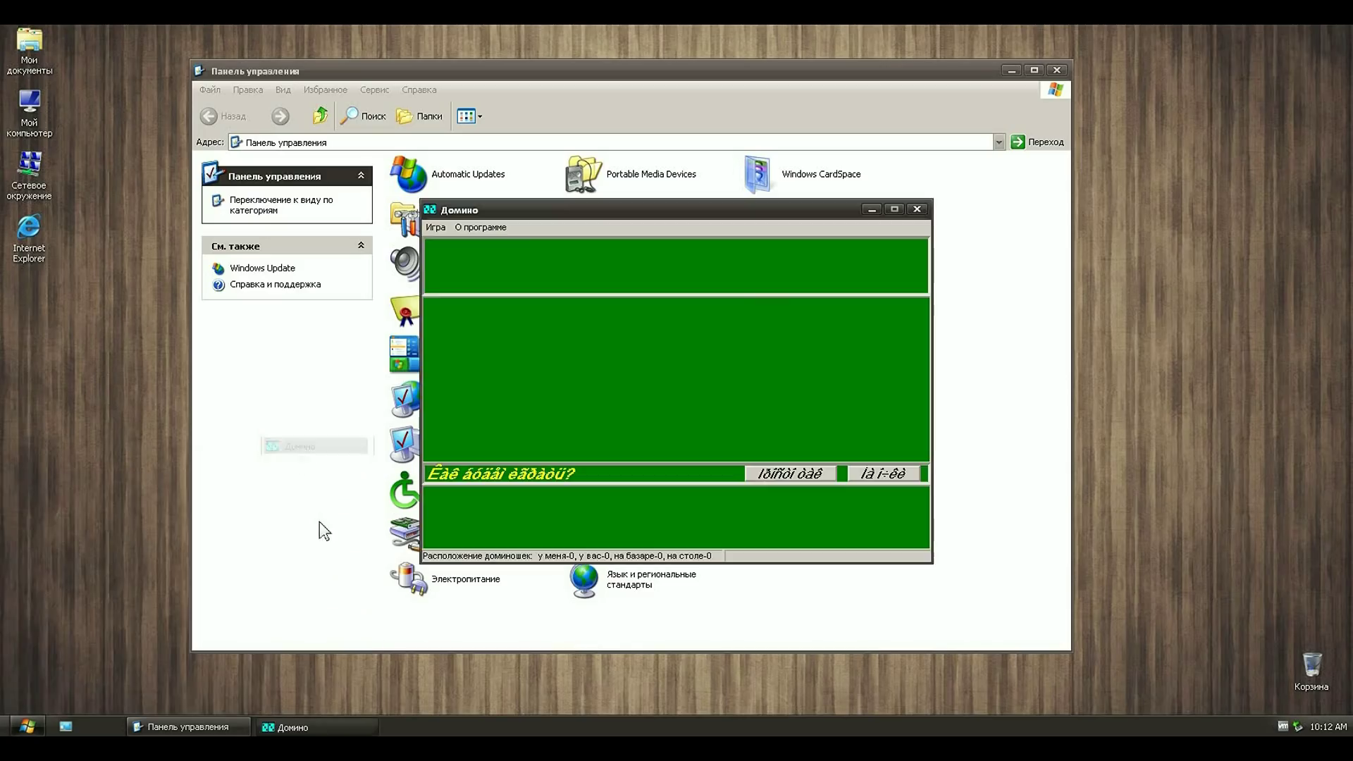
pyautogui.click(792, 471)
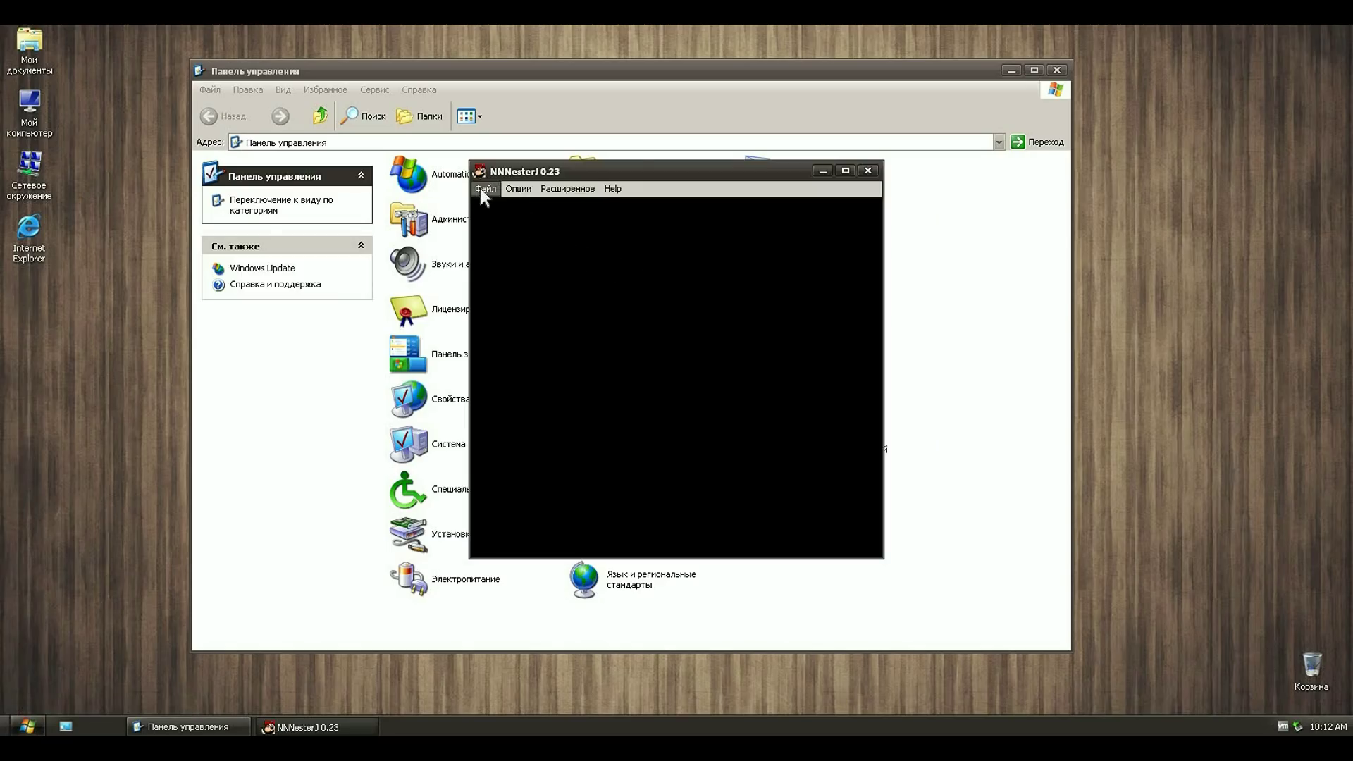
# Step: Load the tank.nes ROM from the XP-Games folder in the NNNesterJ emulator
pyautogui.click(480, 188)
pyautogui.click(503, 206)
pyautogui.click(586, 284)
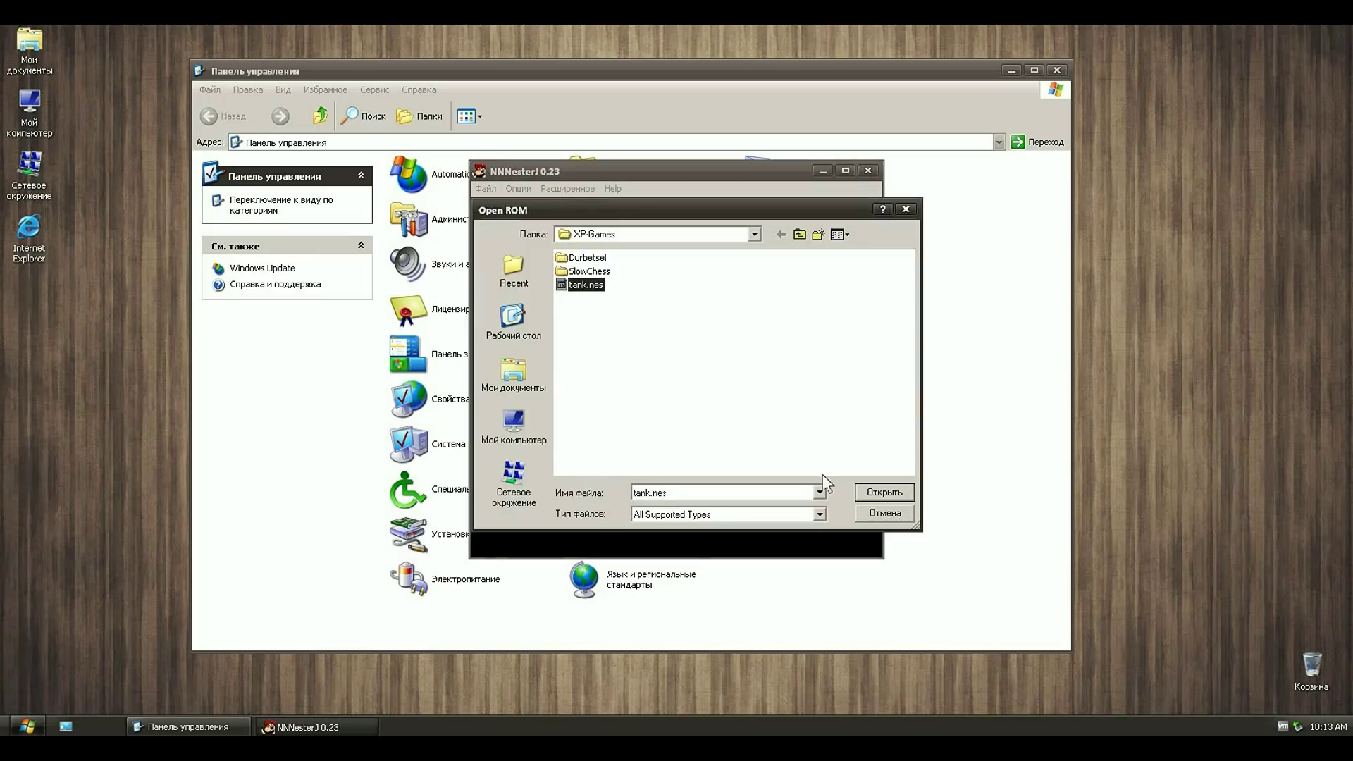
pyautogui.click(865, 492)
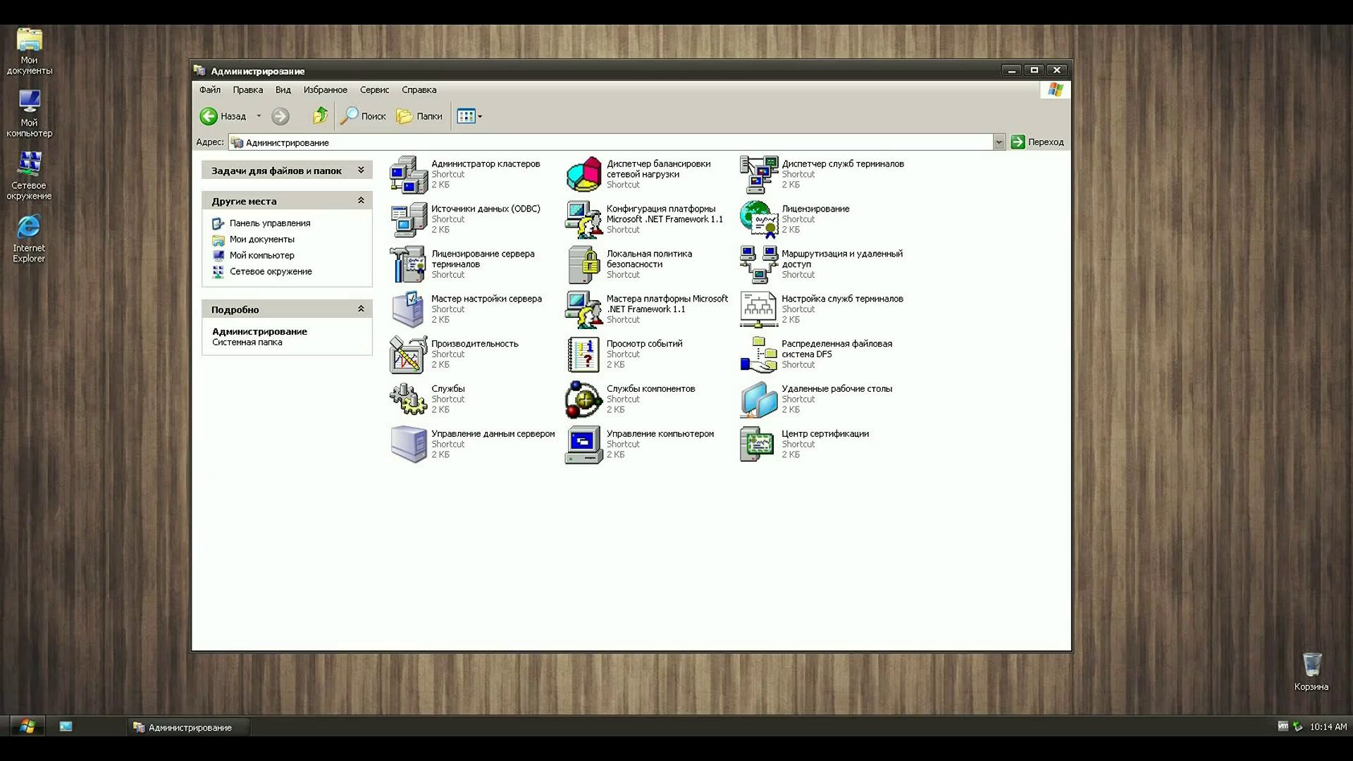
# Step: Open Event Viewer from the administrative tools and examine the Application, Security, System and ThinPrint Diagnostics logs
pyautogui.doubleClick(583, 353)
pyautogui.click(331, 223)
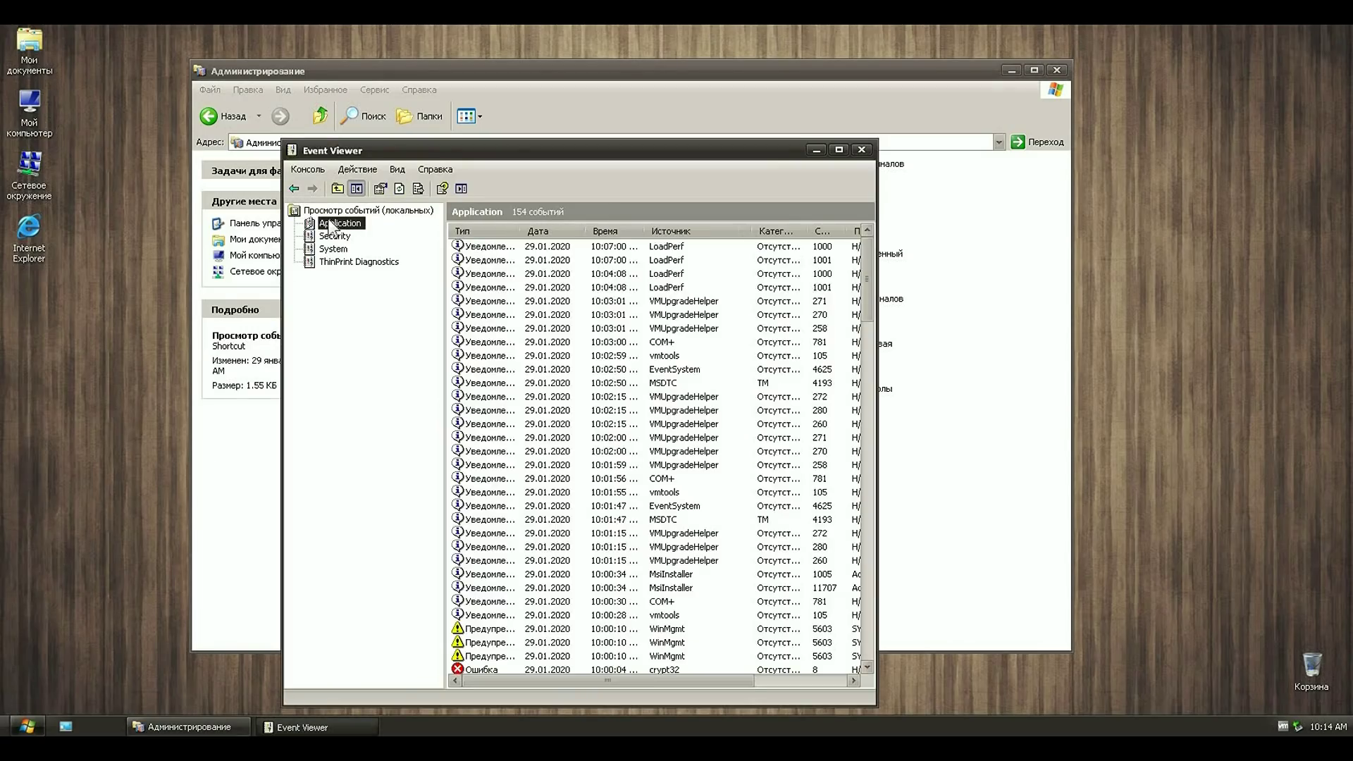
pyautogui.click(864, 392)
pyautogui.moveTo(864, 392); pyautogui.dragTo(867, 317)
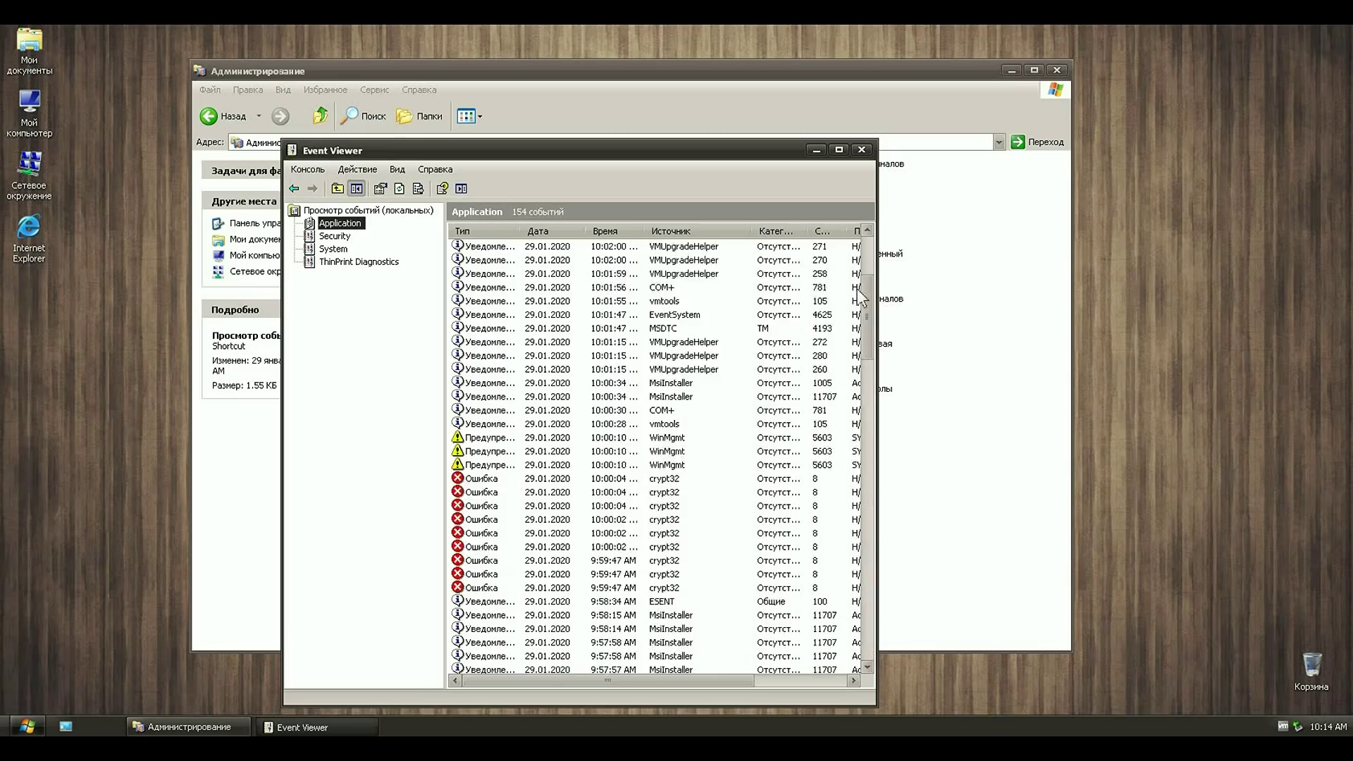
pyautogui.click(334, 236)
pyautogui.click(326, 249)
pyautogui.click(369, 262)
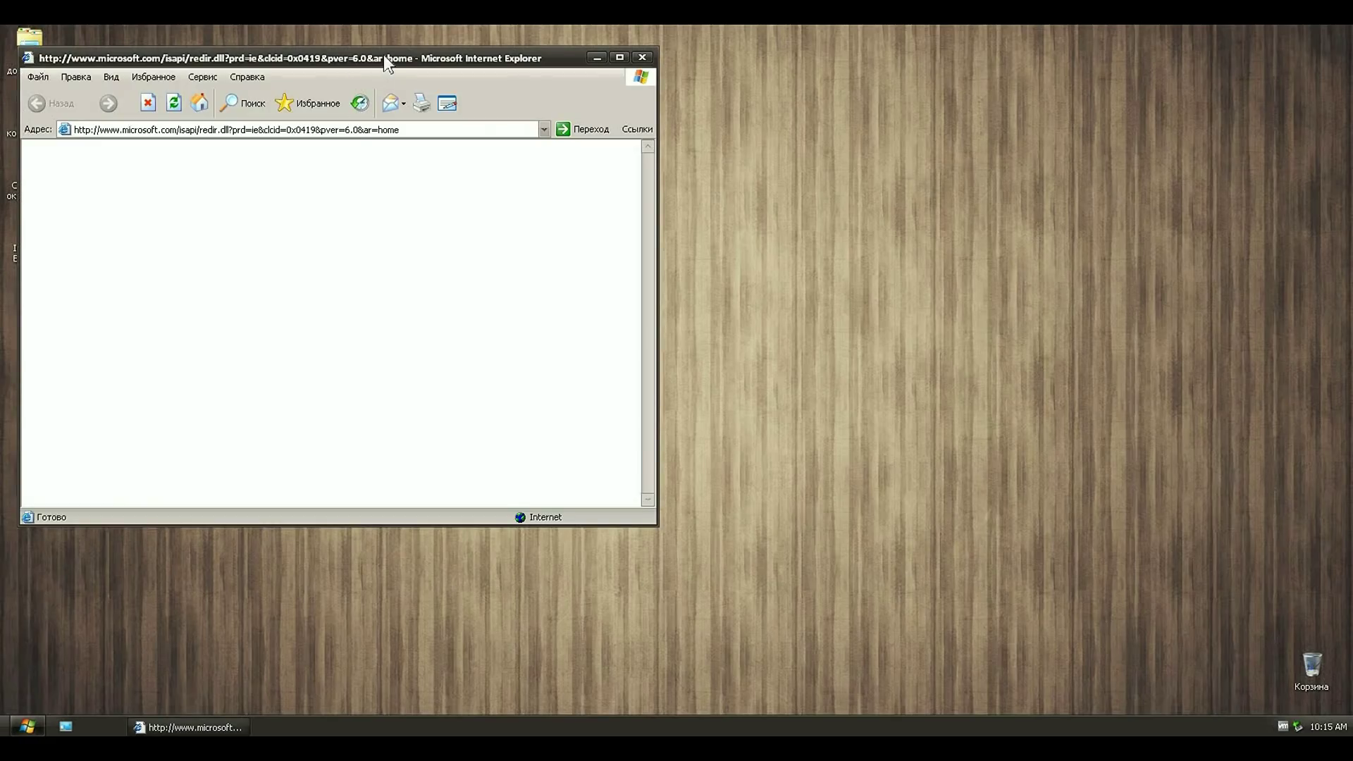
pyautogui.moveTo(384, 53); pyautogui.dragTo(543, 217)
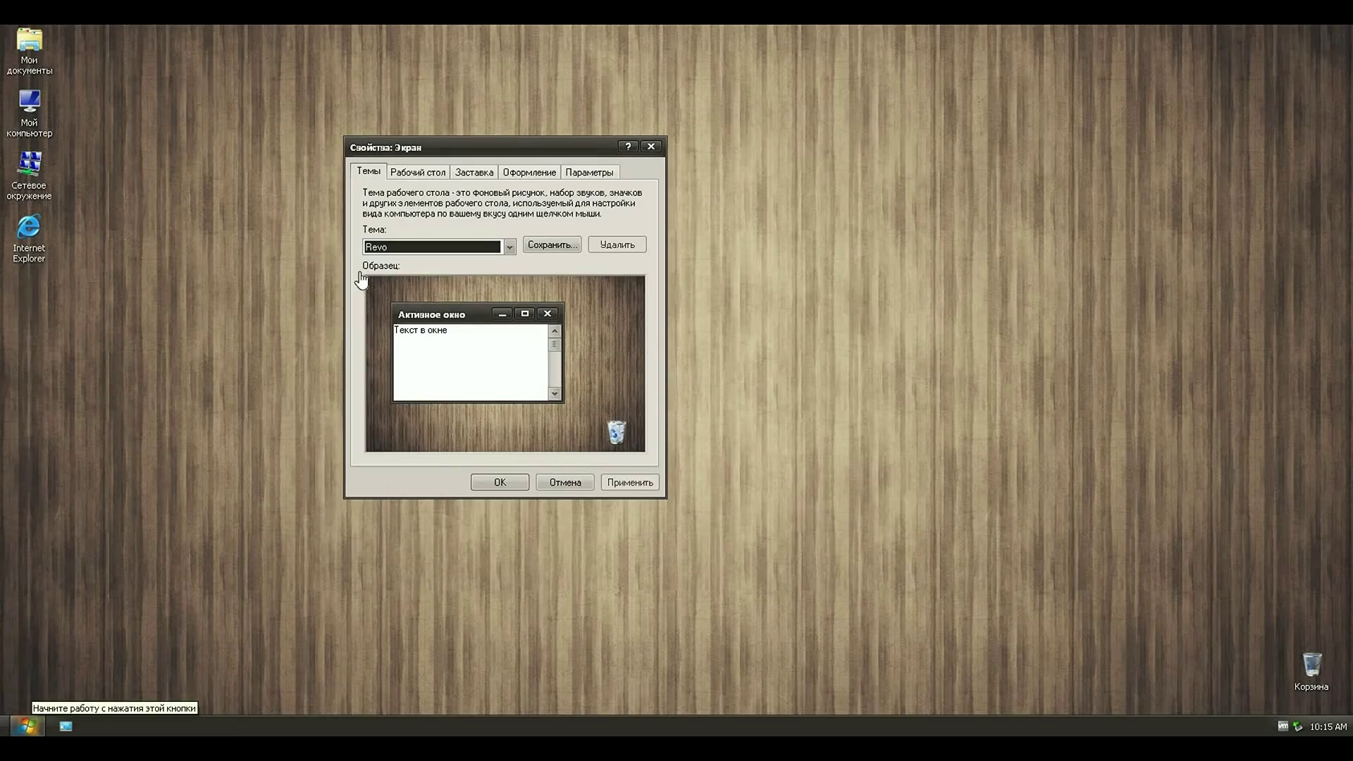
# Step: Apply the AeroPX desktop theme in the display properties
pyautogui.click(509, 245)
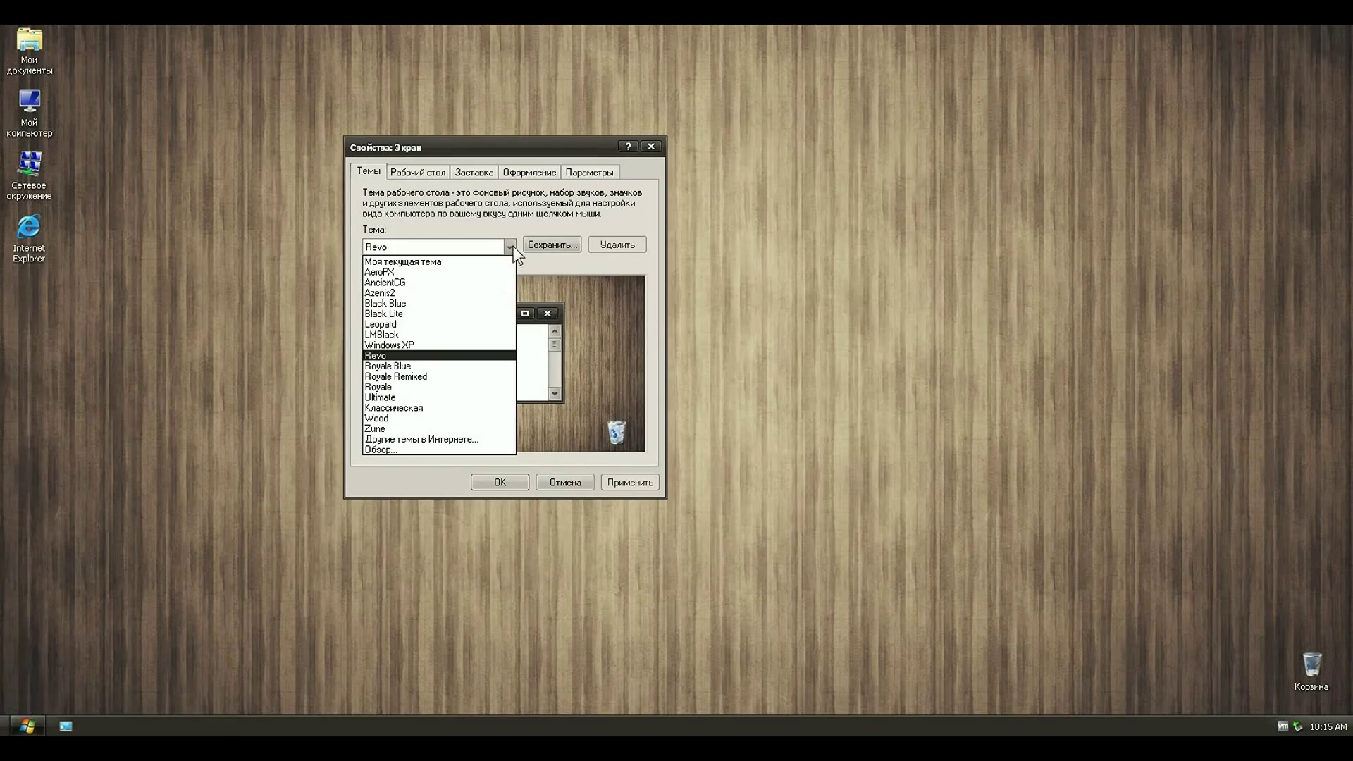
pyautogui.click(407, 274)
pyautogui.click(627, 484)
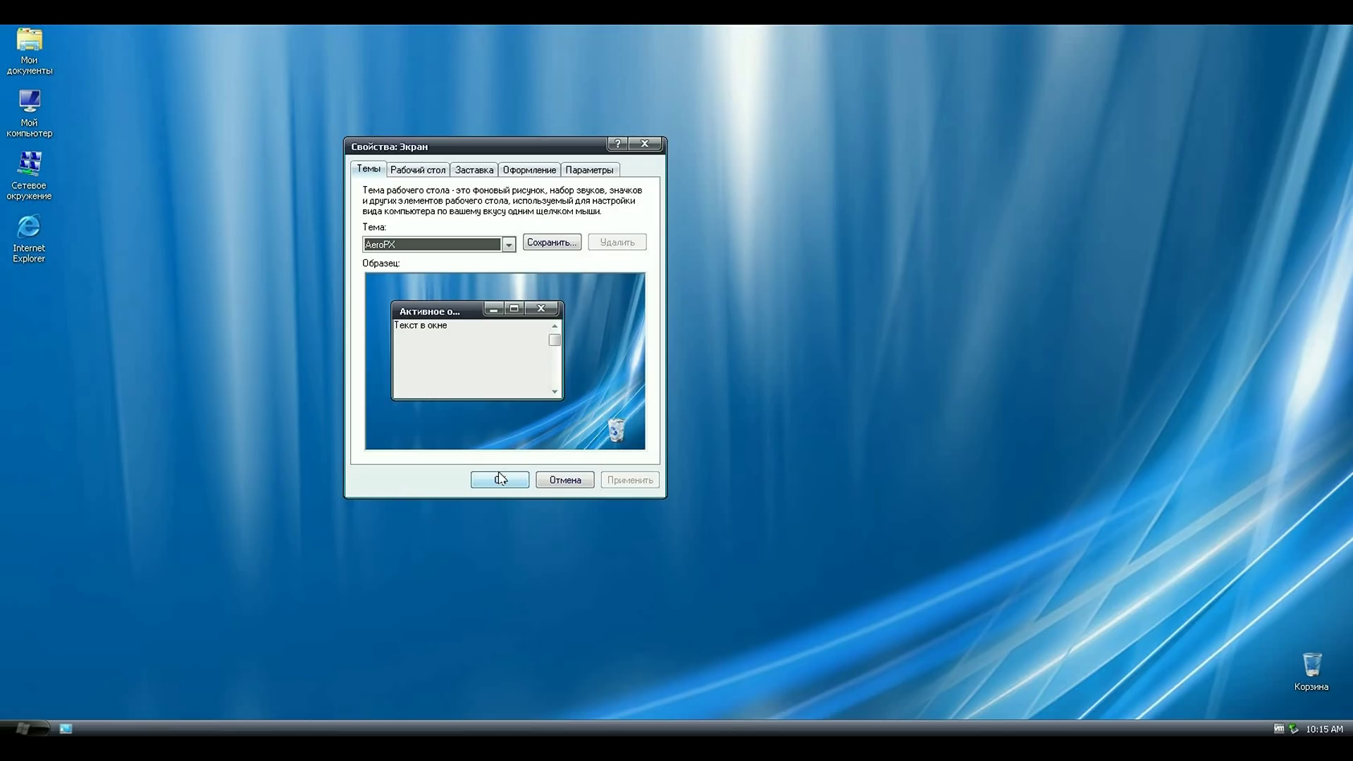
# Step: Apply the AncientCG desktop theme and move the display properties dialog aside to reveal the wallpaper
pyautogui.click(508, 244)
pyautogui.click(463, 282)
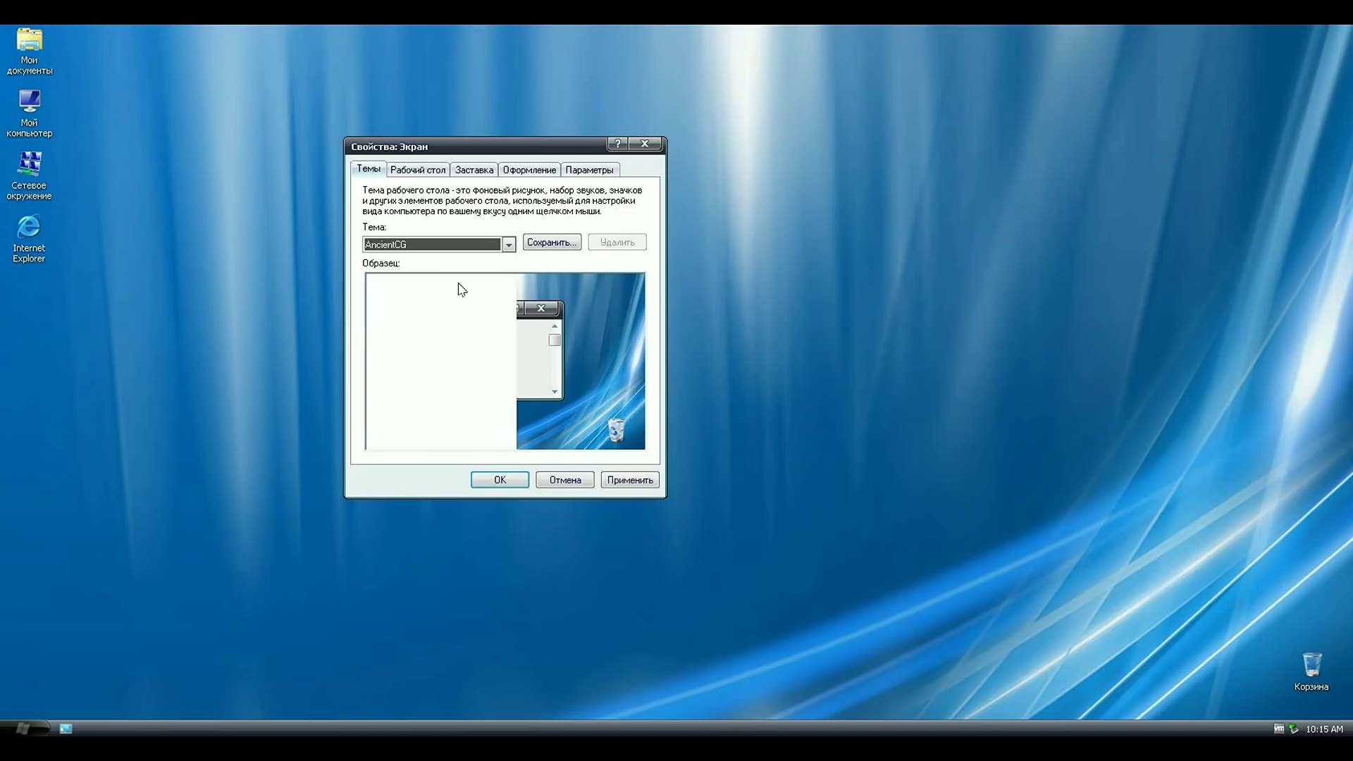
pyautogui.click(617, 481)
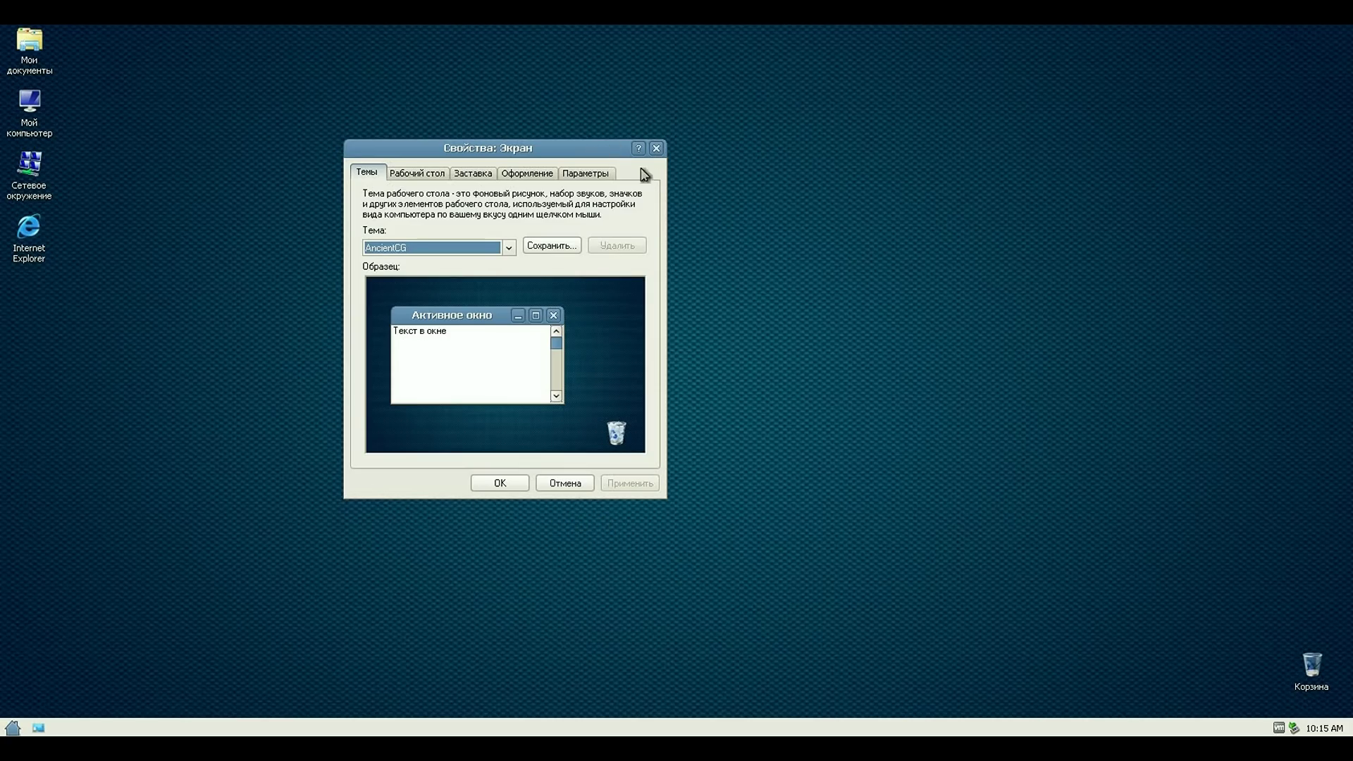
pyautogui.moveTo(591, 149); pyautogui.dragTo(463, 127)
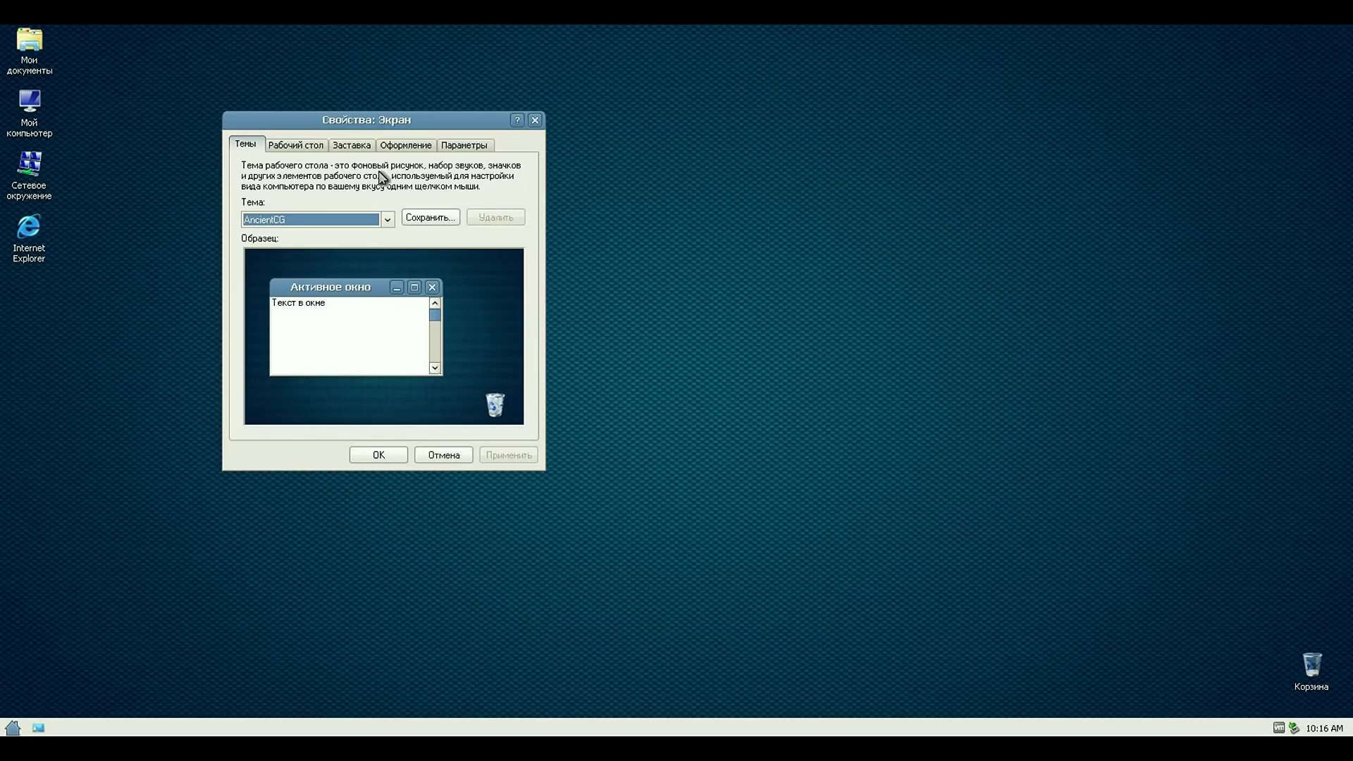
# Step: Apply the Azenis2 desktop theme and move the display properties dialog to the middle of the desktop
pyautogui.click(387, 222)
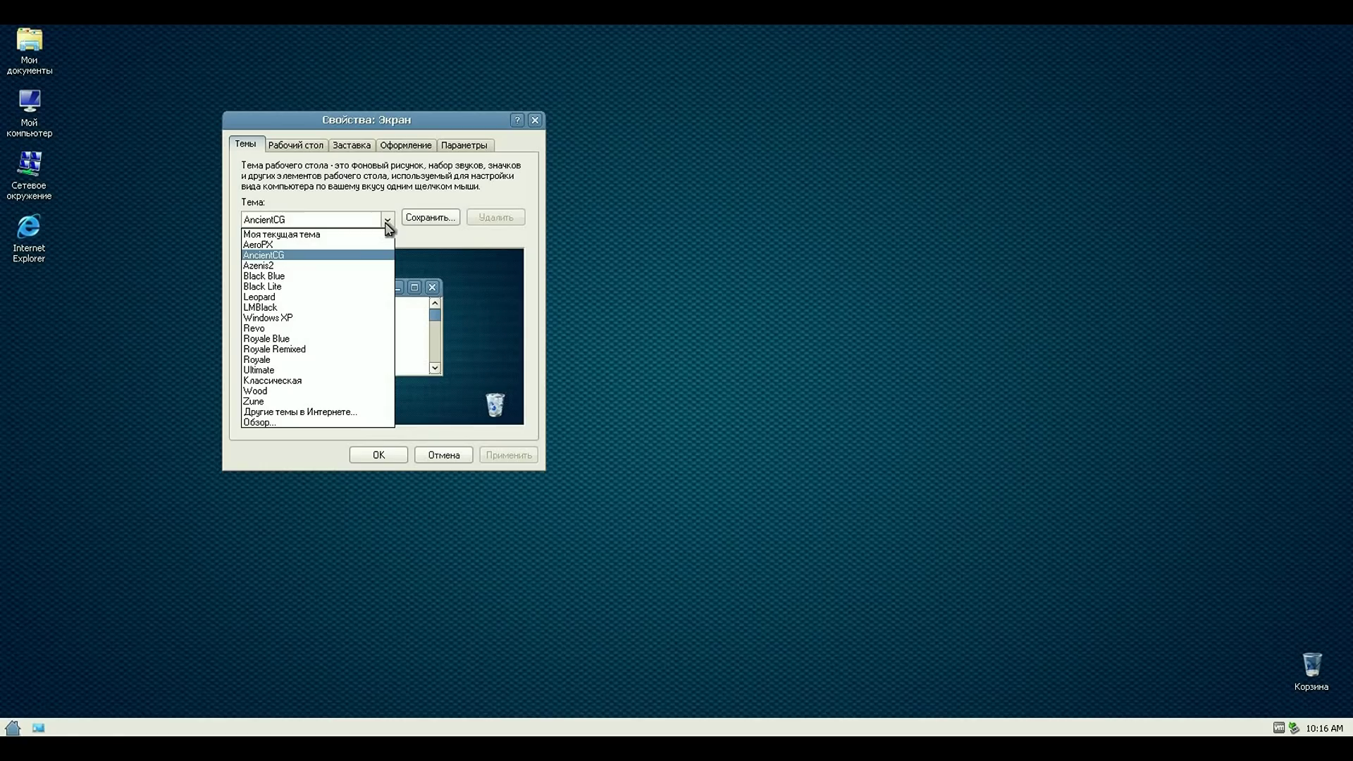
pyautogui.click(335, 266)
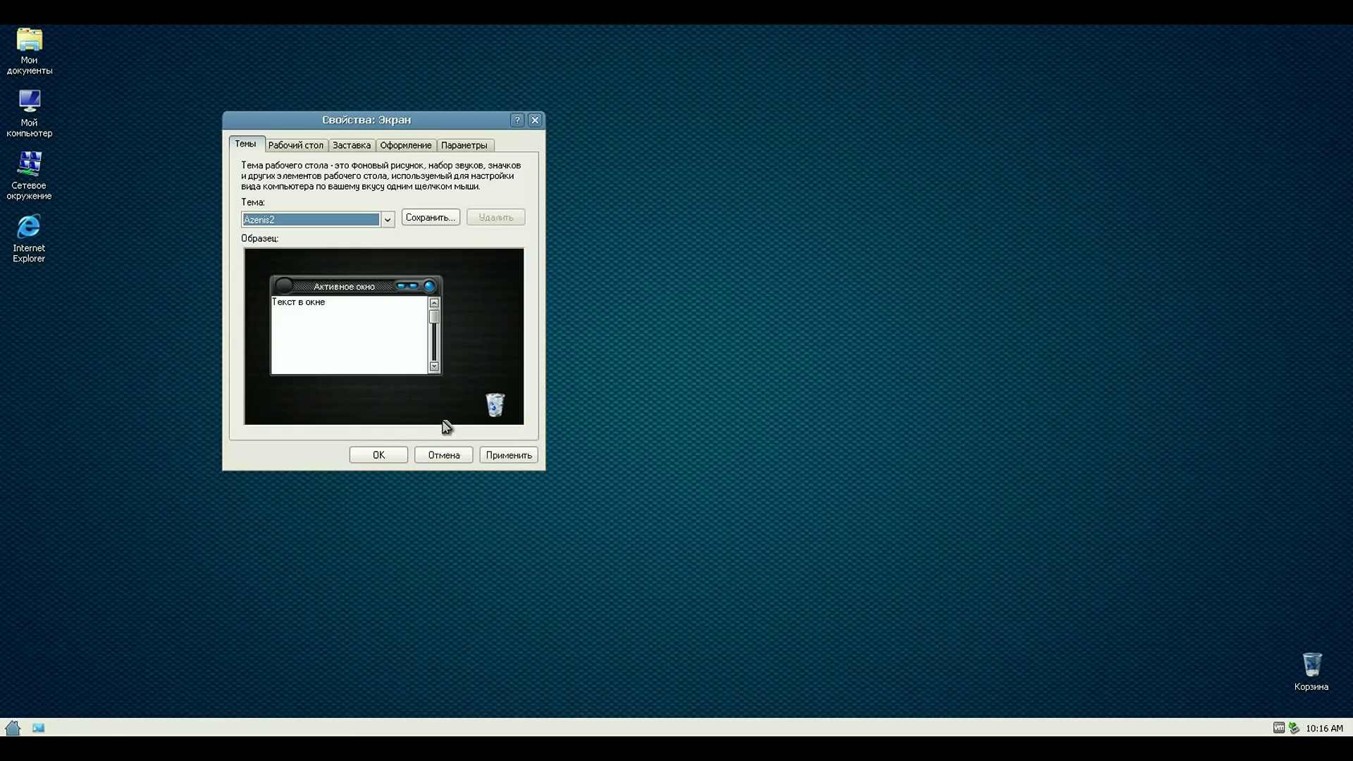
pyautogui.click(528, 455)
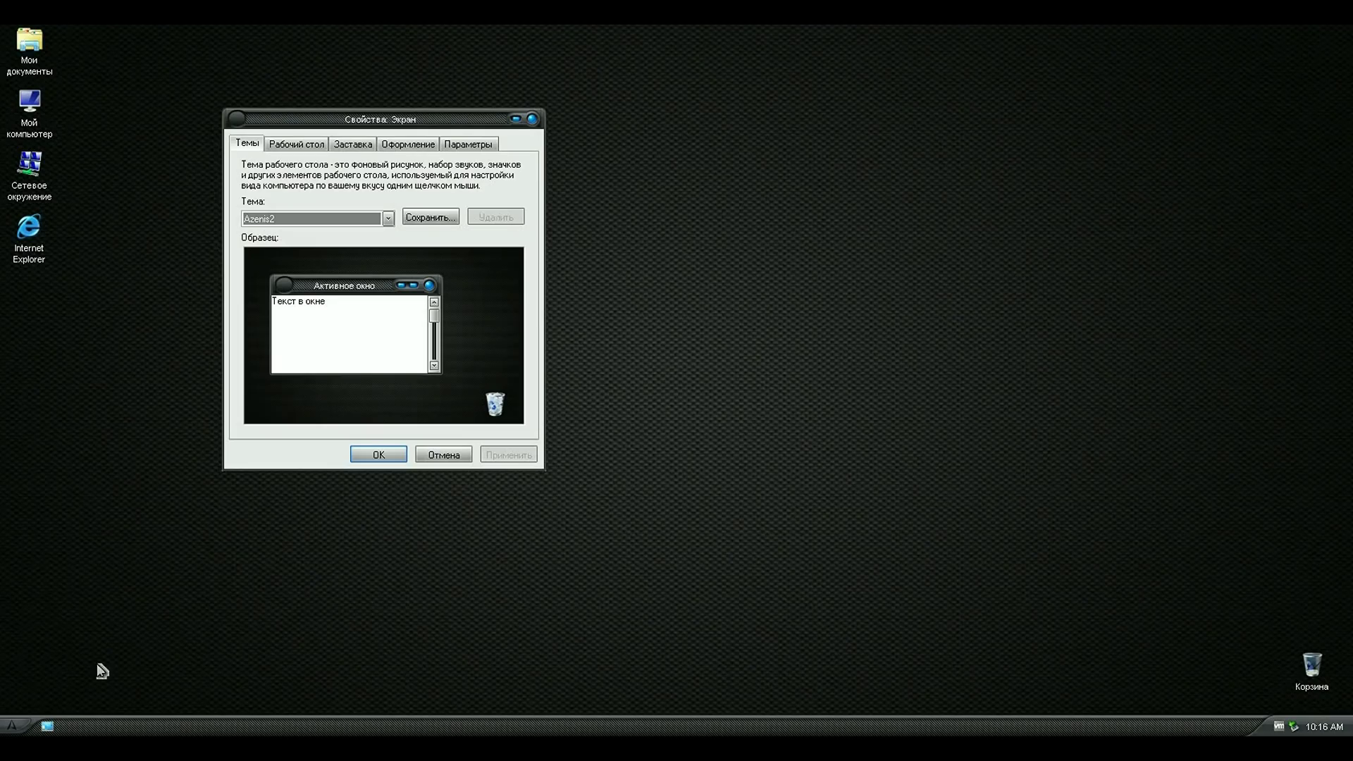
pyautogui.moveTo(682, 209); pyautogui.dragTo(702, 213)
# Step: Apply the Black Blue desktop theme and move the display properties dialog off the wallpaper's central X
pyautogui.click(664, 270)
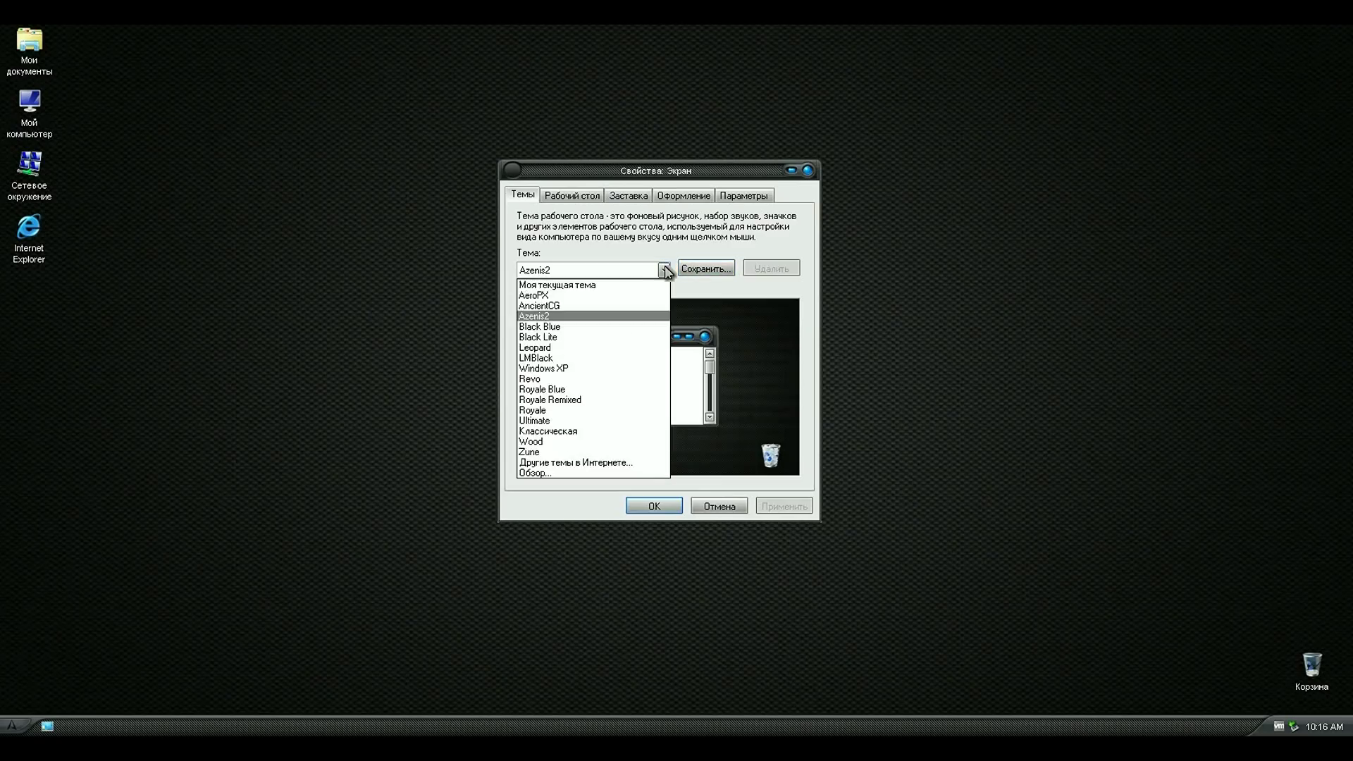
pyautogui.click(562, 316)
pyautogui.click(664, 270)
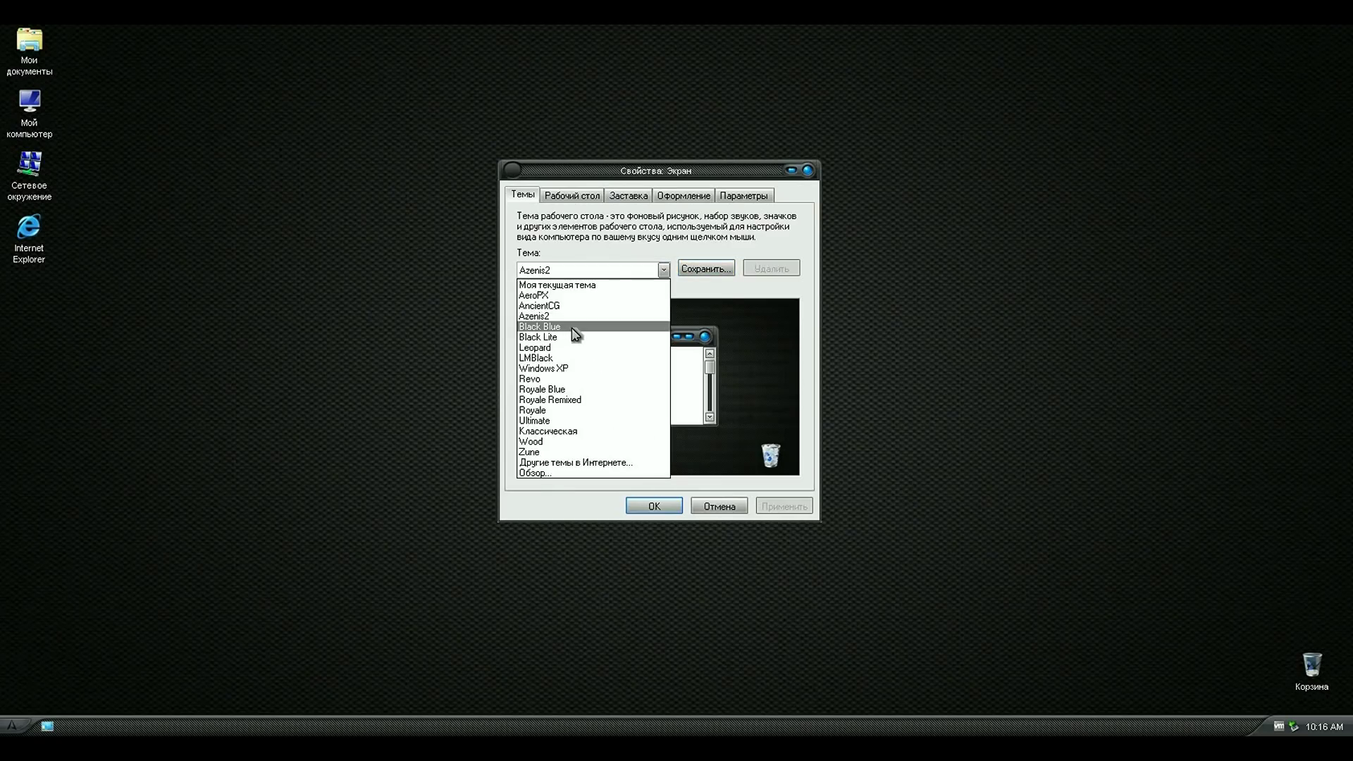
pyautogui.click(575, 326)
pyautogui.click(779, 508)
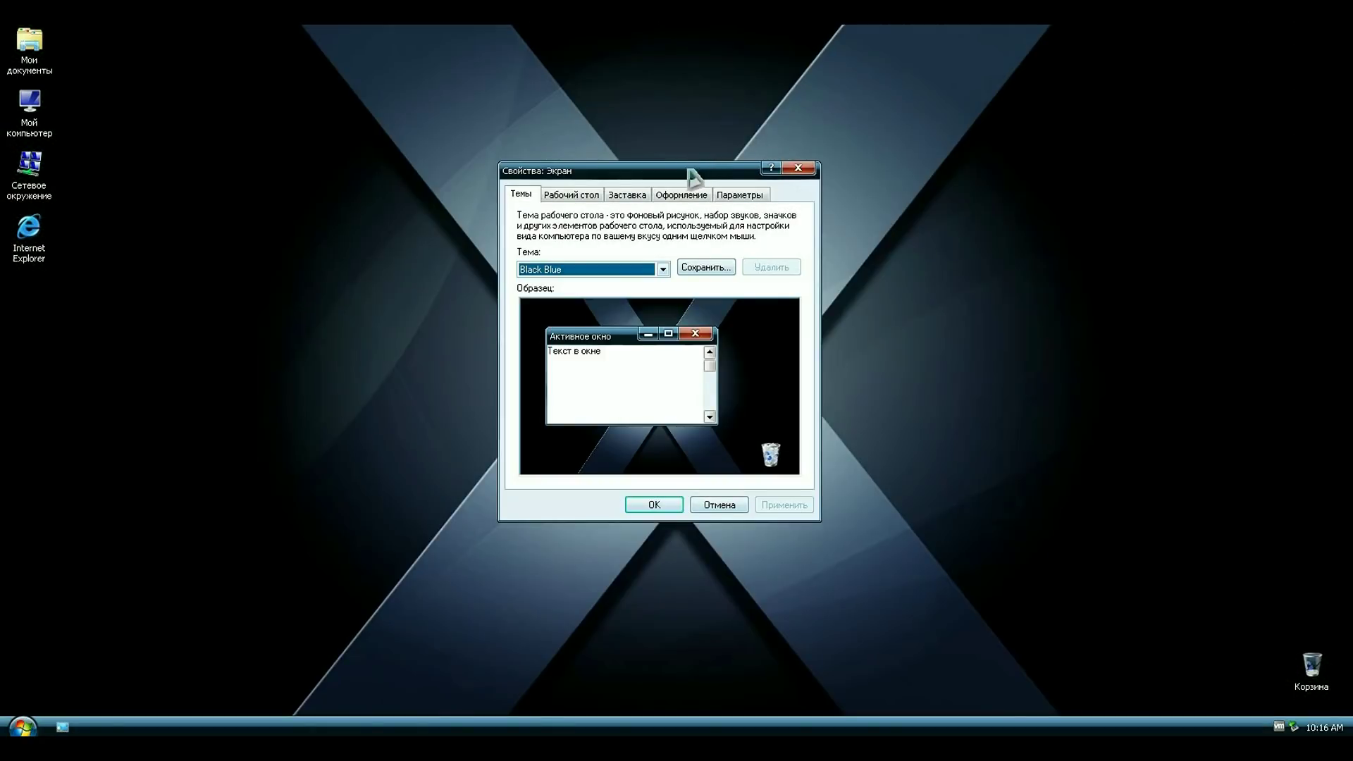
pyautogui.moveTo(691, 175); pyautogui.dragTo(251, 290)
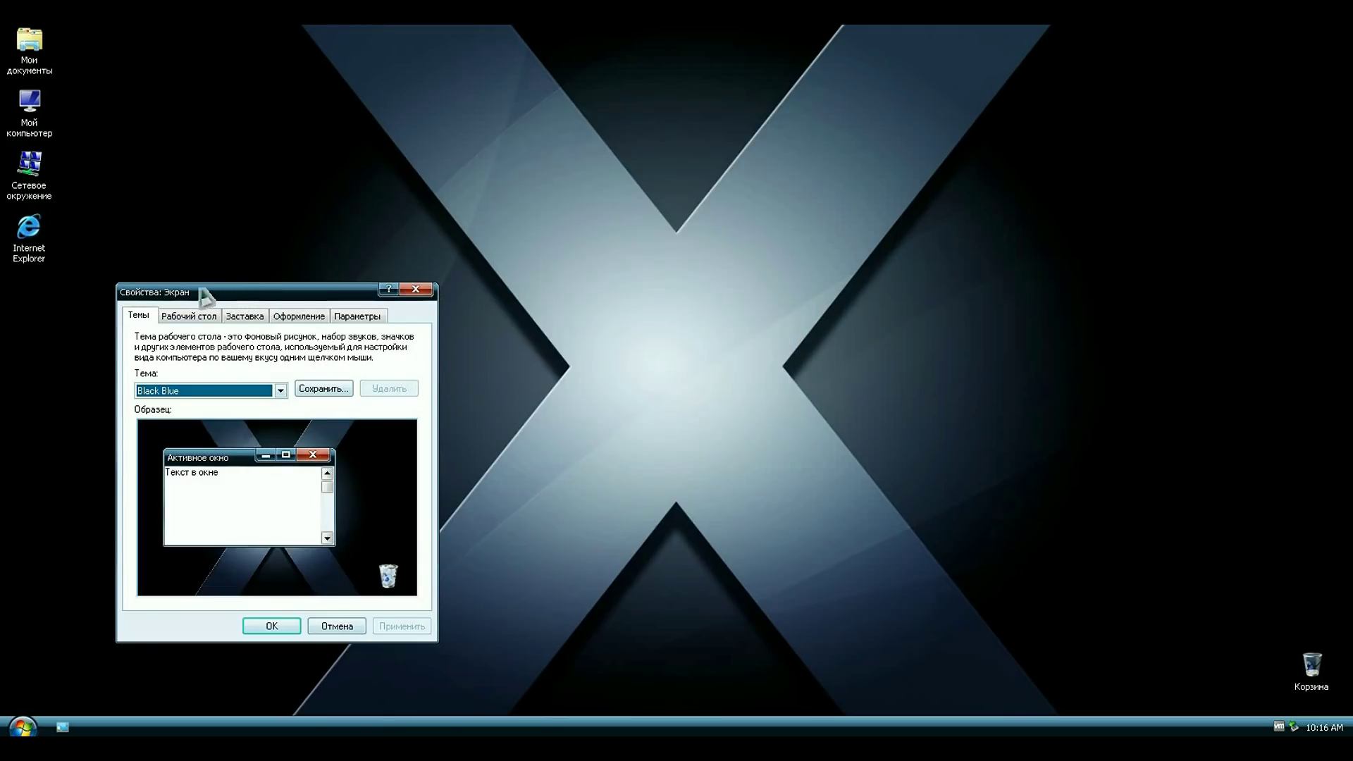
pyautogui.moveTo(663, 292); pyautogui.dragTo(267, 304)
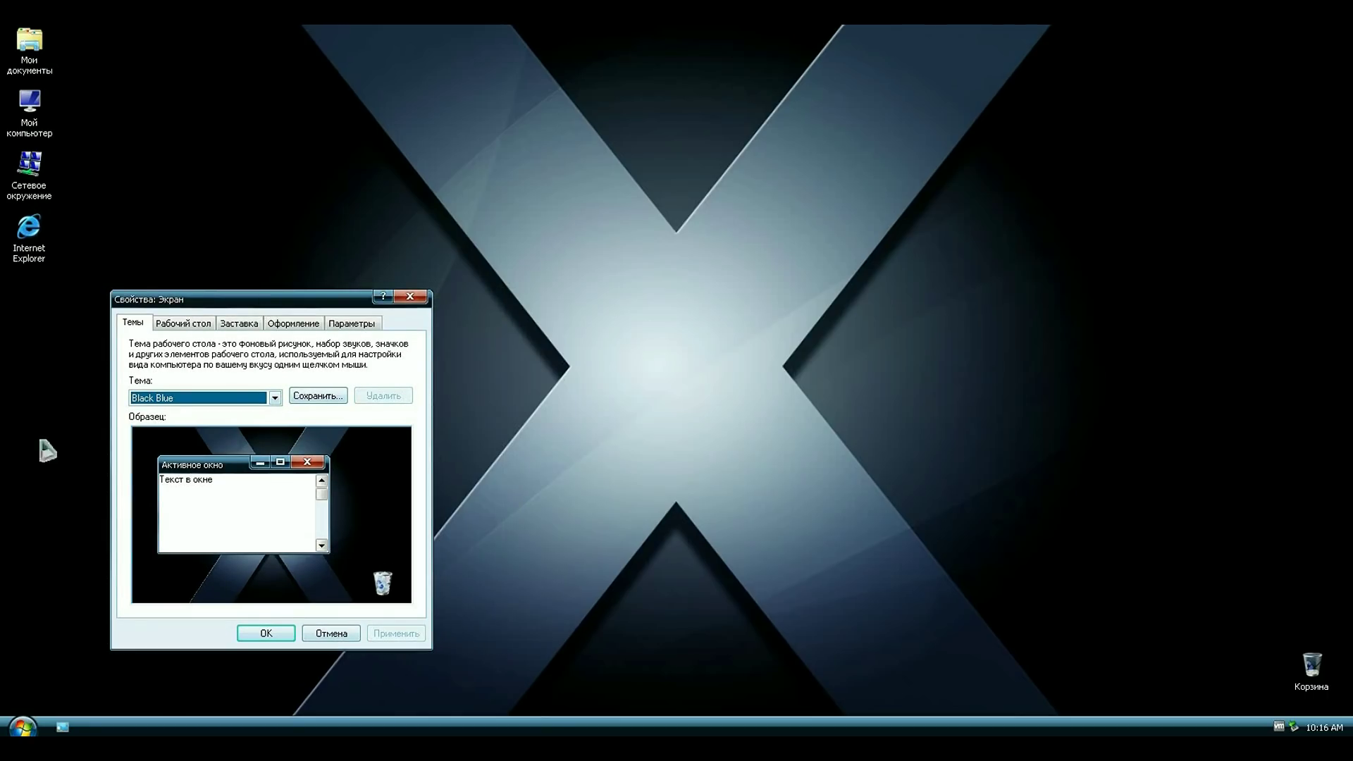
# Step: Apply the Black Lite desktop theme, shift the display properties dialog upward, and check how the Start menu looks in it
pyautogui.click(275, 398)
pyautogui.click(208, 485)
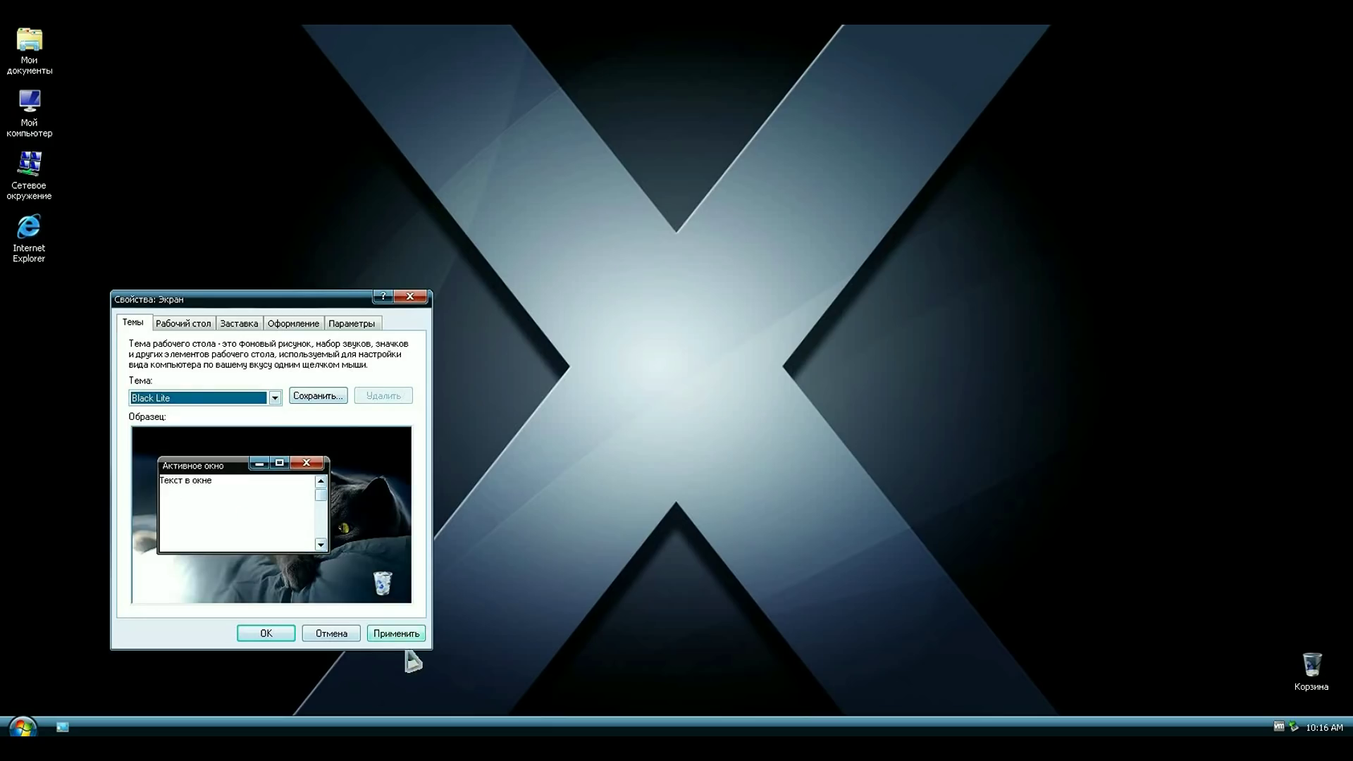
pyautogui.click(403, 633)
pyautogui.moveTo(351, 303); pyautogui.dragTo(332, 225)
pyautogui.click(24, 728)
pyautogui.click(23, 727)
pyautogui.click(23, 727)
pyautogui.click(24, 728)
# Step: Apply the Leopard desktop theme in the display properties
pyautogui.click(258, 320)
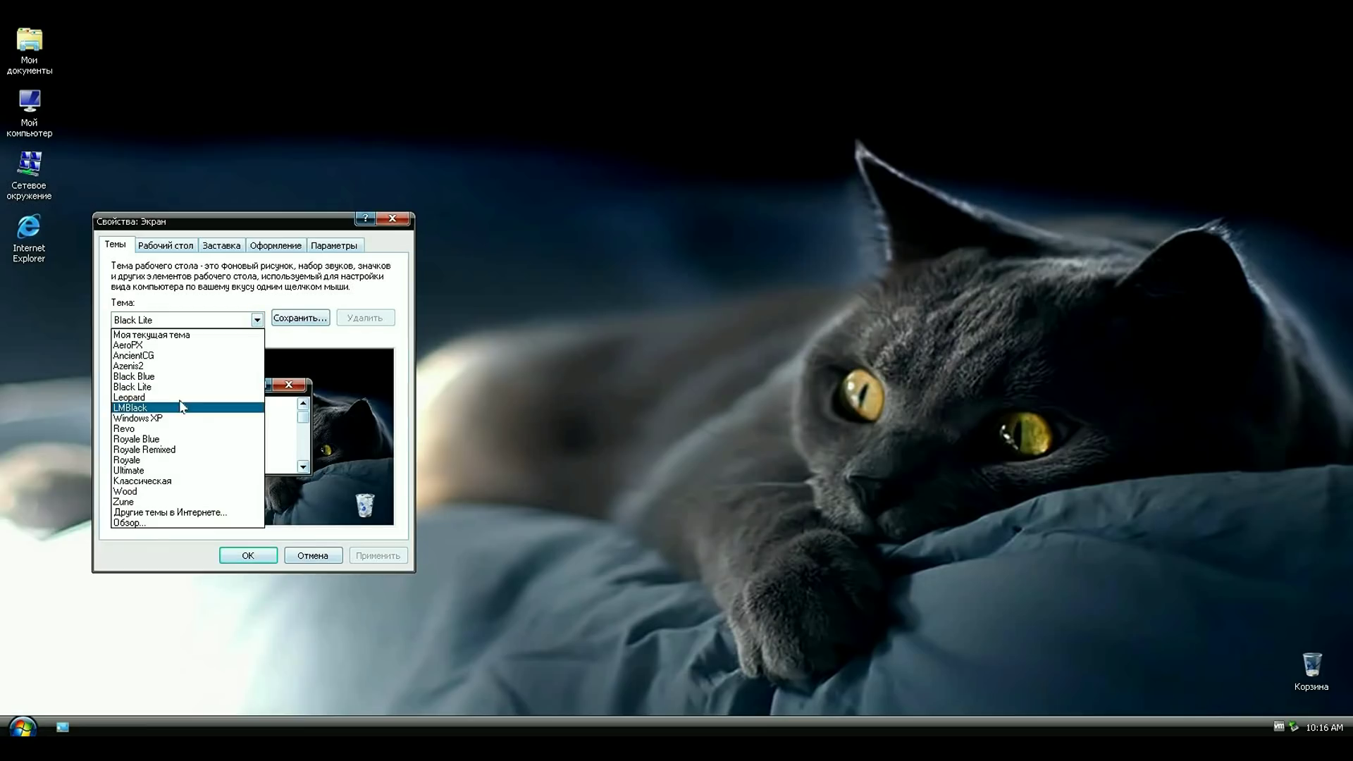
pyautogui.click(185, 406)
pyautogui.click(377, 557)
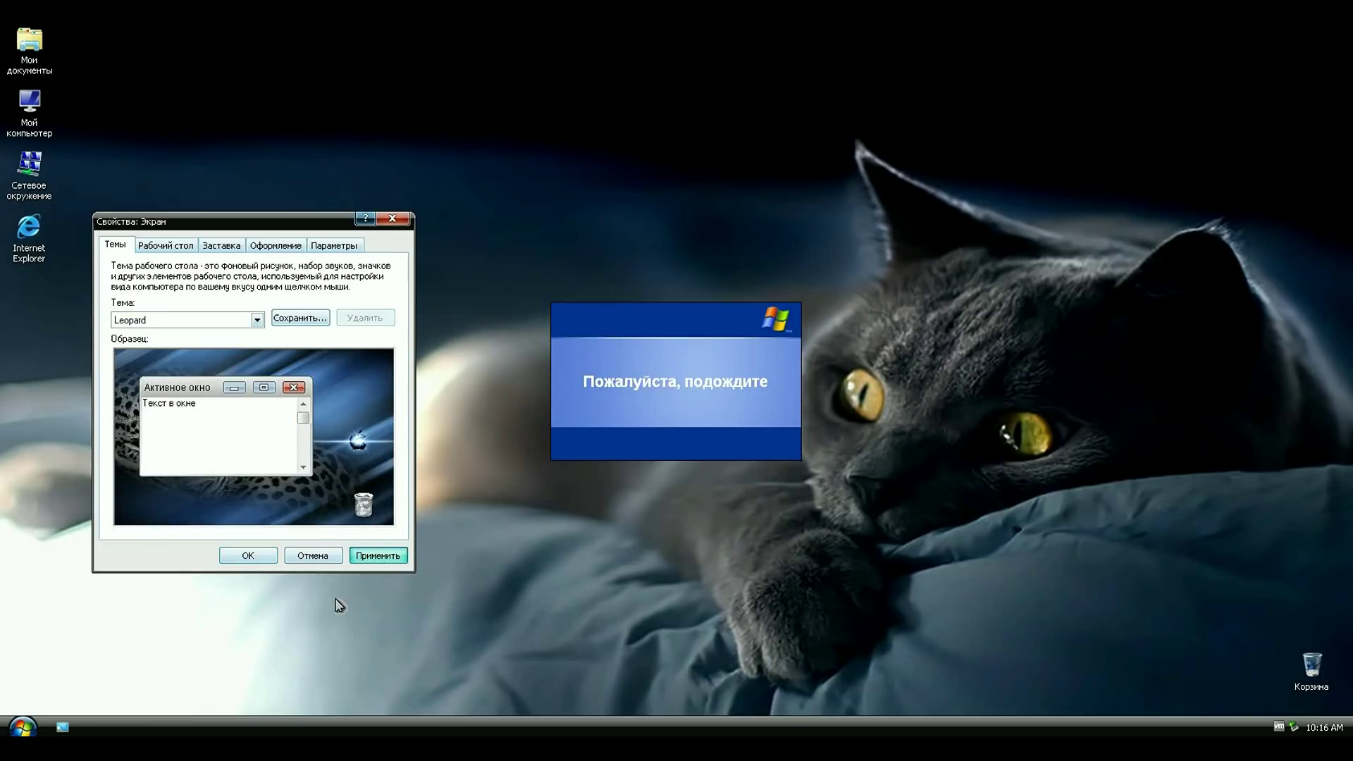
# Step: Move the display properties dialog upward, apply the LMBlack desktop theme, and shift the dialog slightly aside
pyautogui.moveTo(749, 200); pyautogui.dragTo(736, 94)
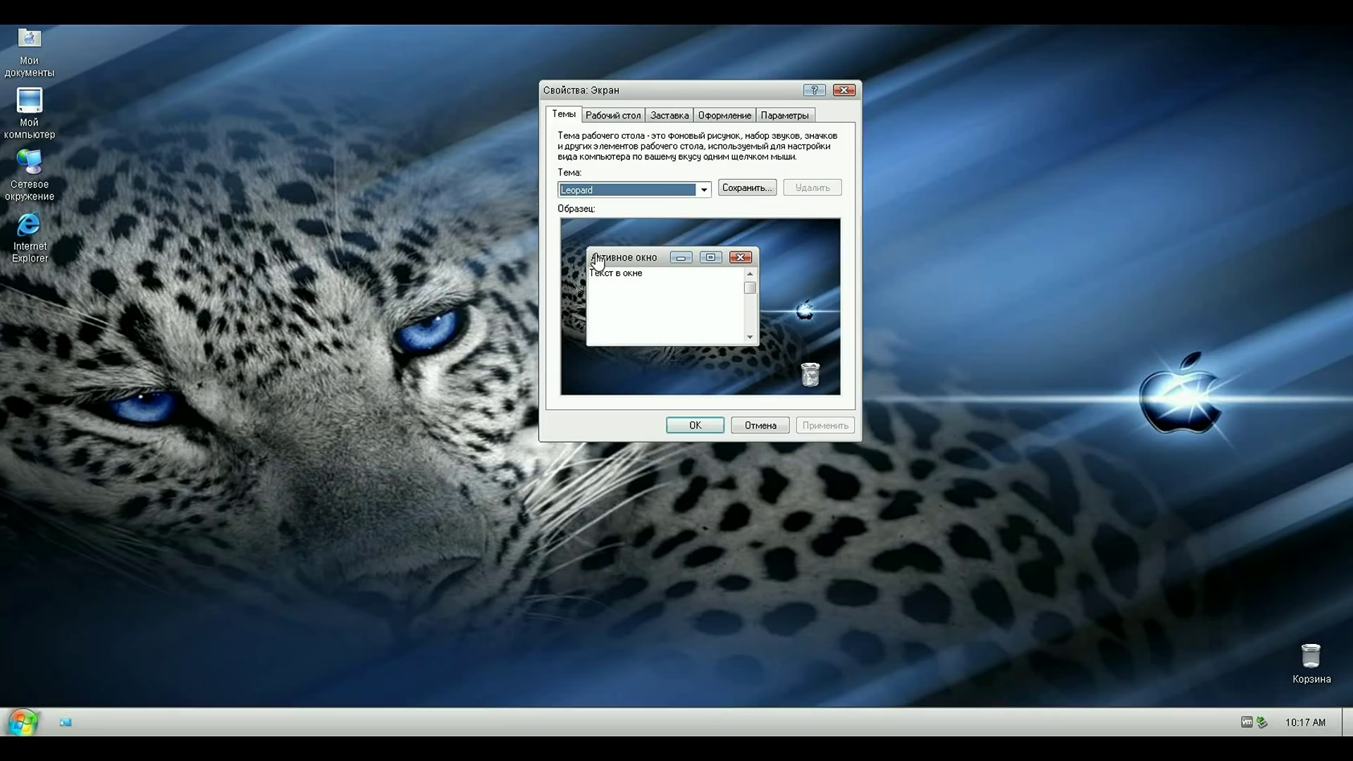
pyautogui.hotkey('alt', 'Down')
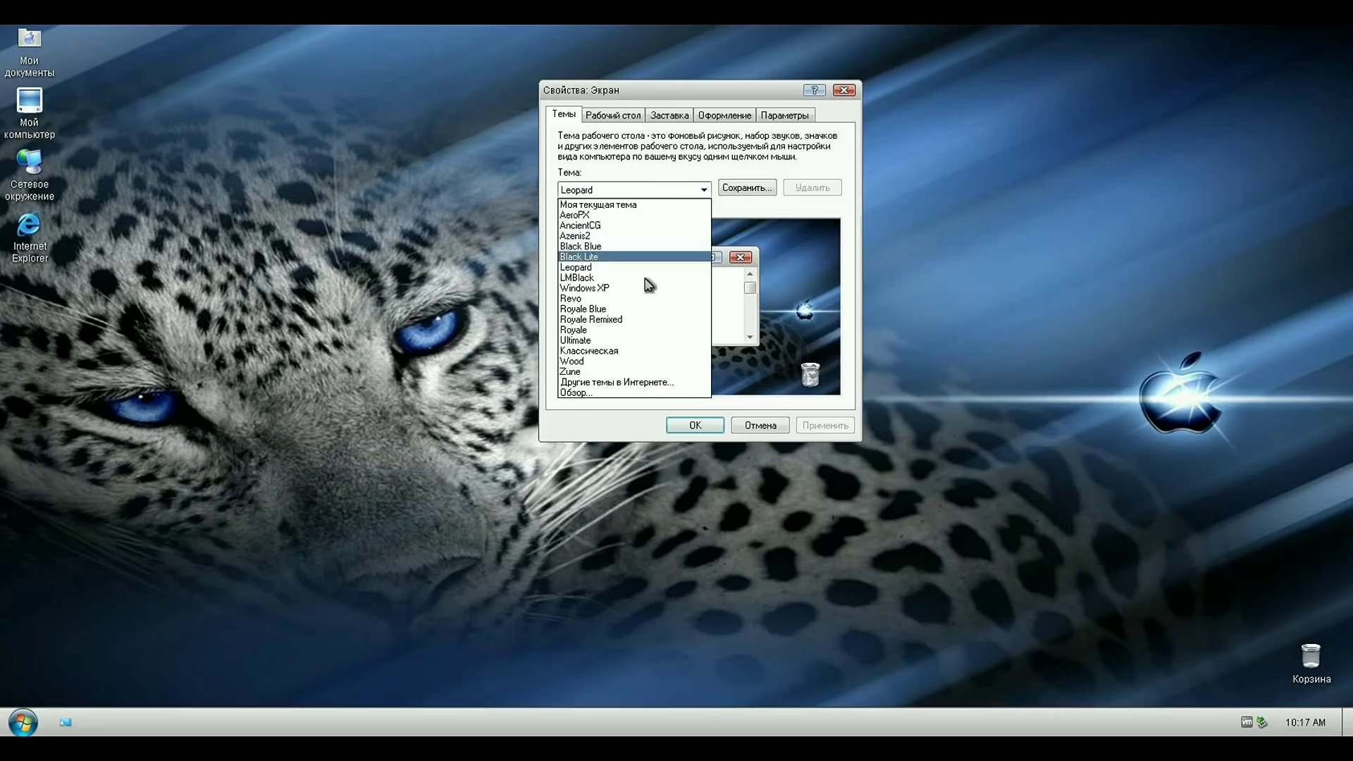
pyautogui.click(648, 283)
pyautogui.click(840, 426)
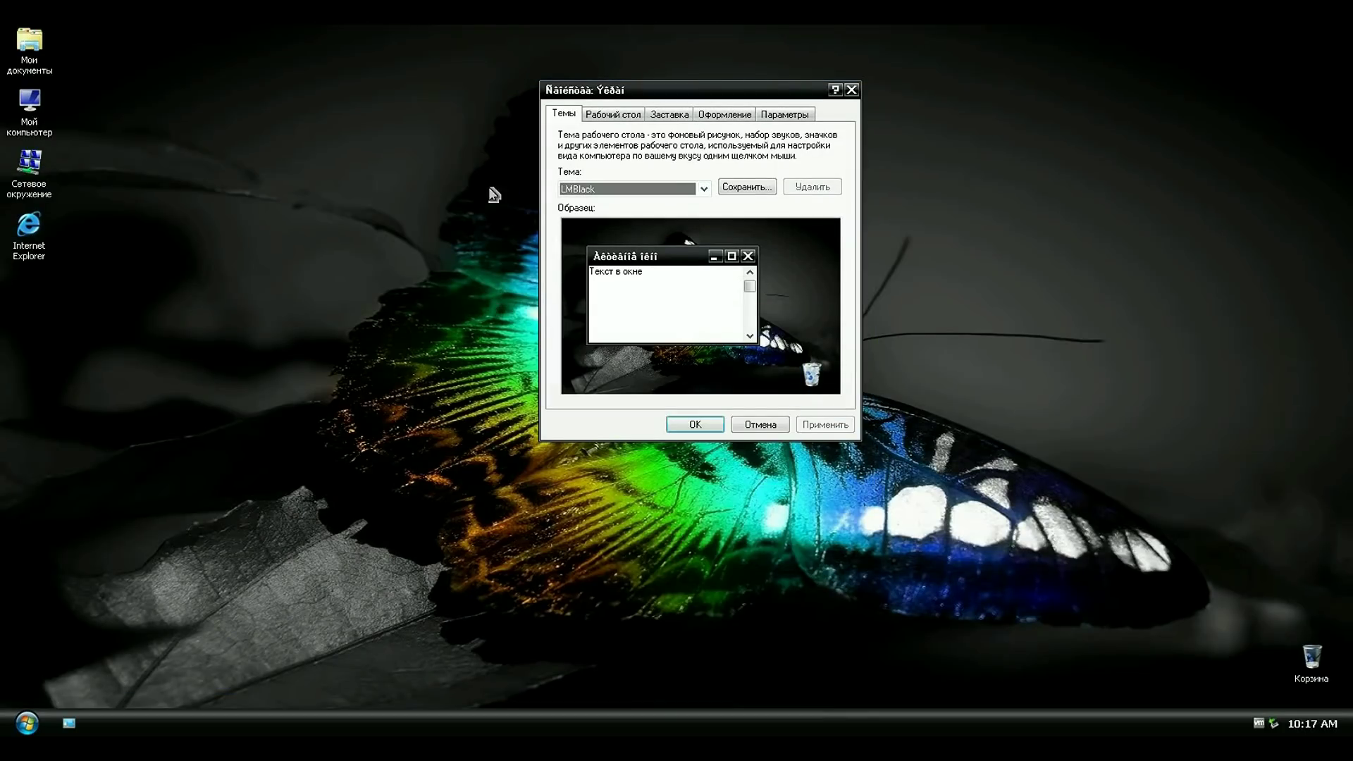
pyautogui.moveTo(551, 96); pyautogui.dragTo(454, 120)
# Step: Apply the Windows XP desktop theme and move the display properties dialog around to uncover parts of the Windows Server 2003 wallpaper
pyautogui.click(604, 211)
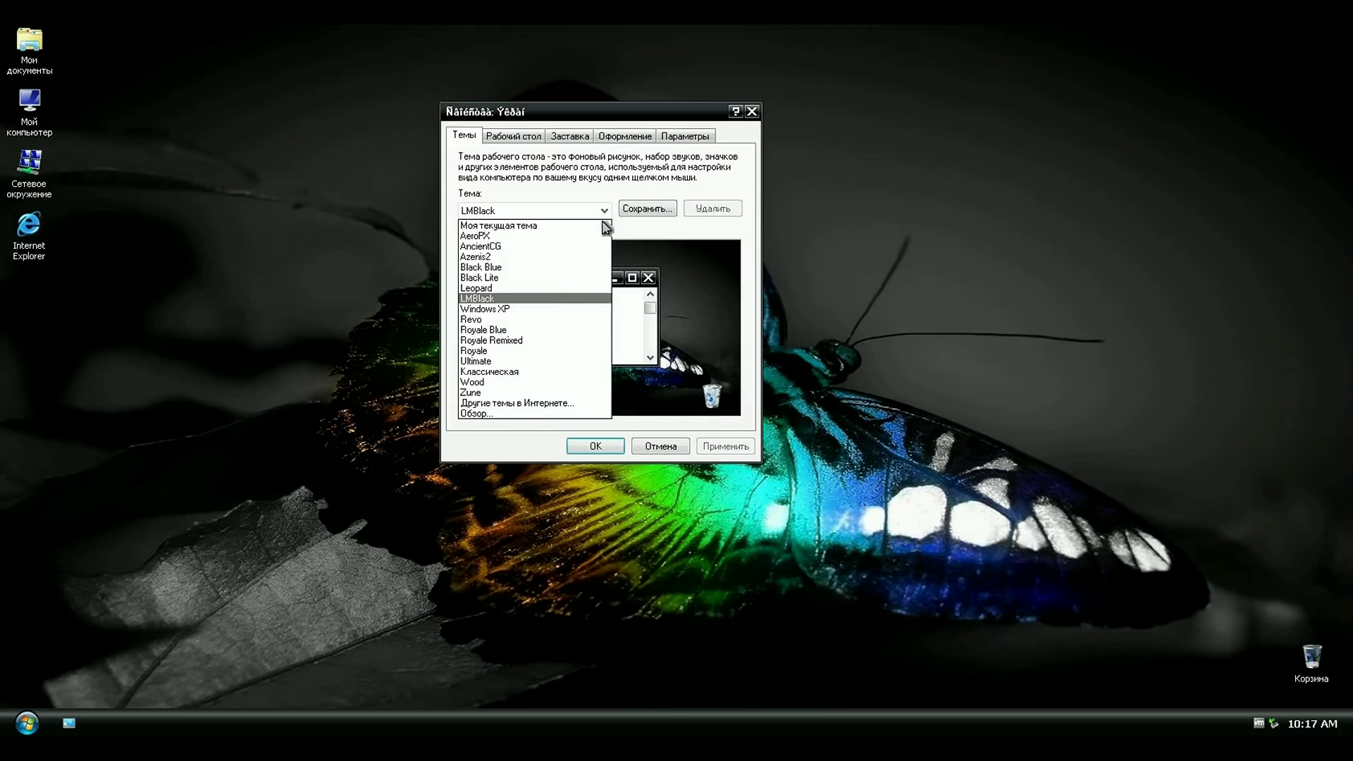
pyautogui.click(556, 313)
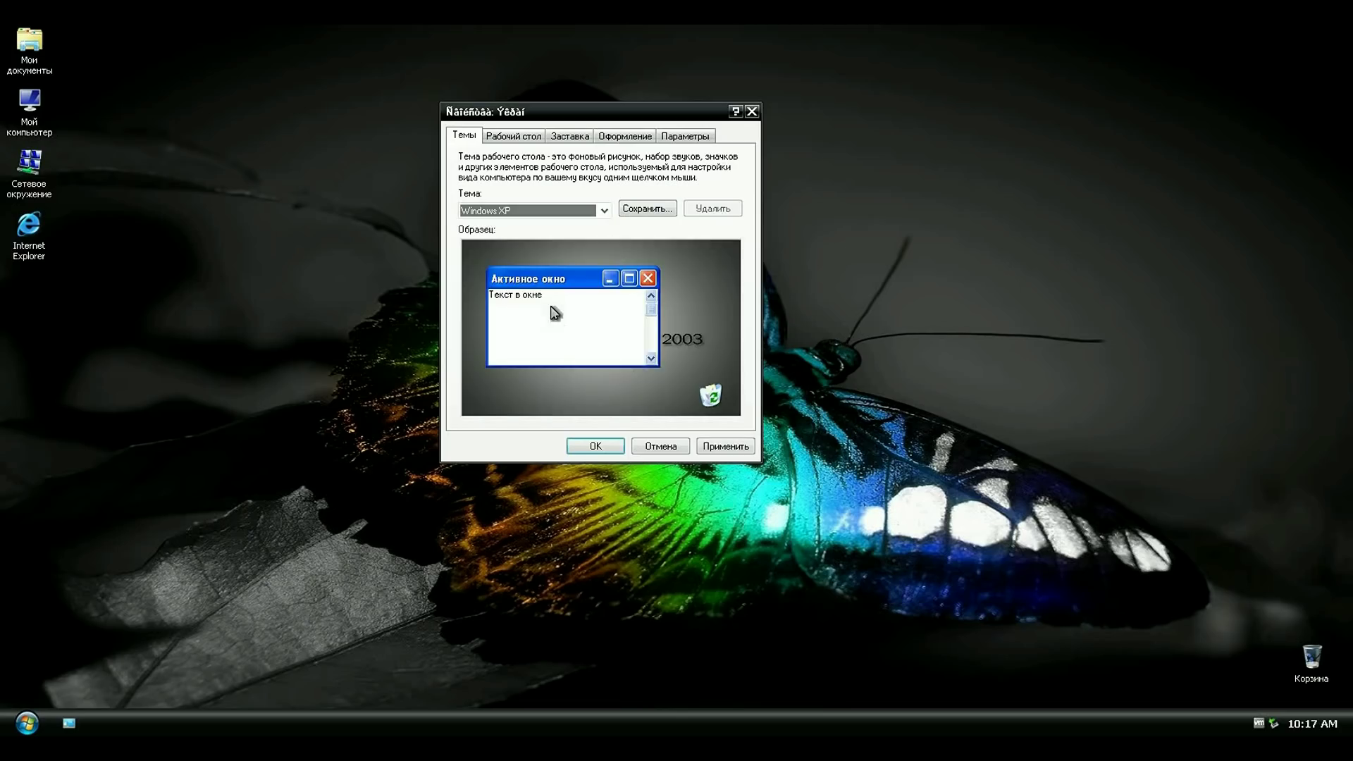
pyautogui.click(718, 452)
pyautogui.moveTo(582, 113); pyautogui.dragTo(876, 239)
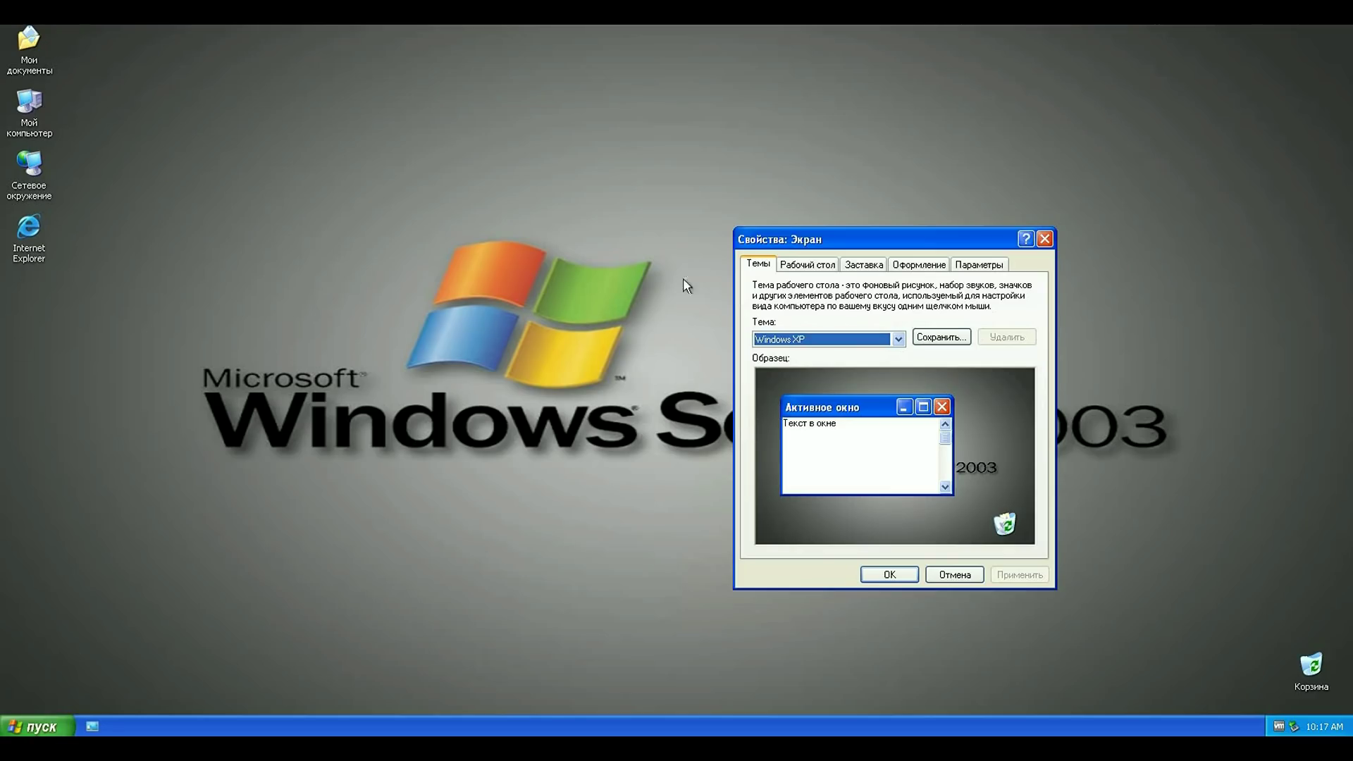
pyautogui.moveTo(794, 237); pyautogui.dragTo(363, 270)
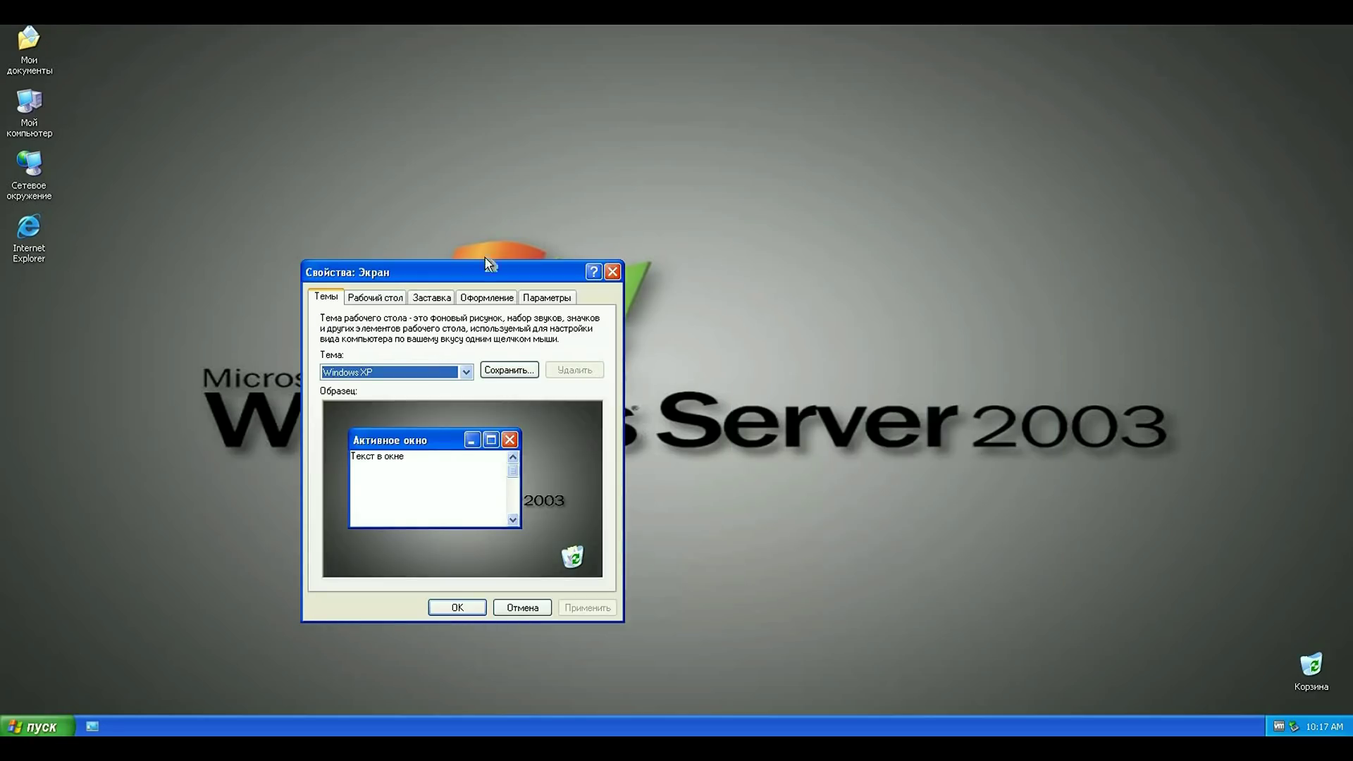
pyautogui.moveTo(468, 270); pyautogui.dragTo(602, 125)
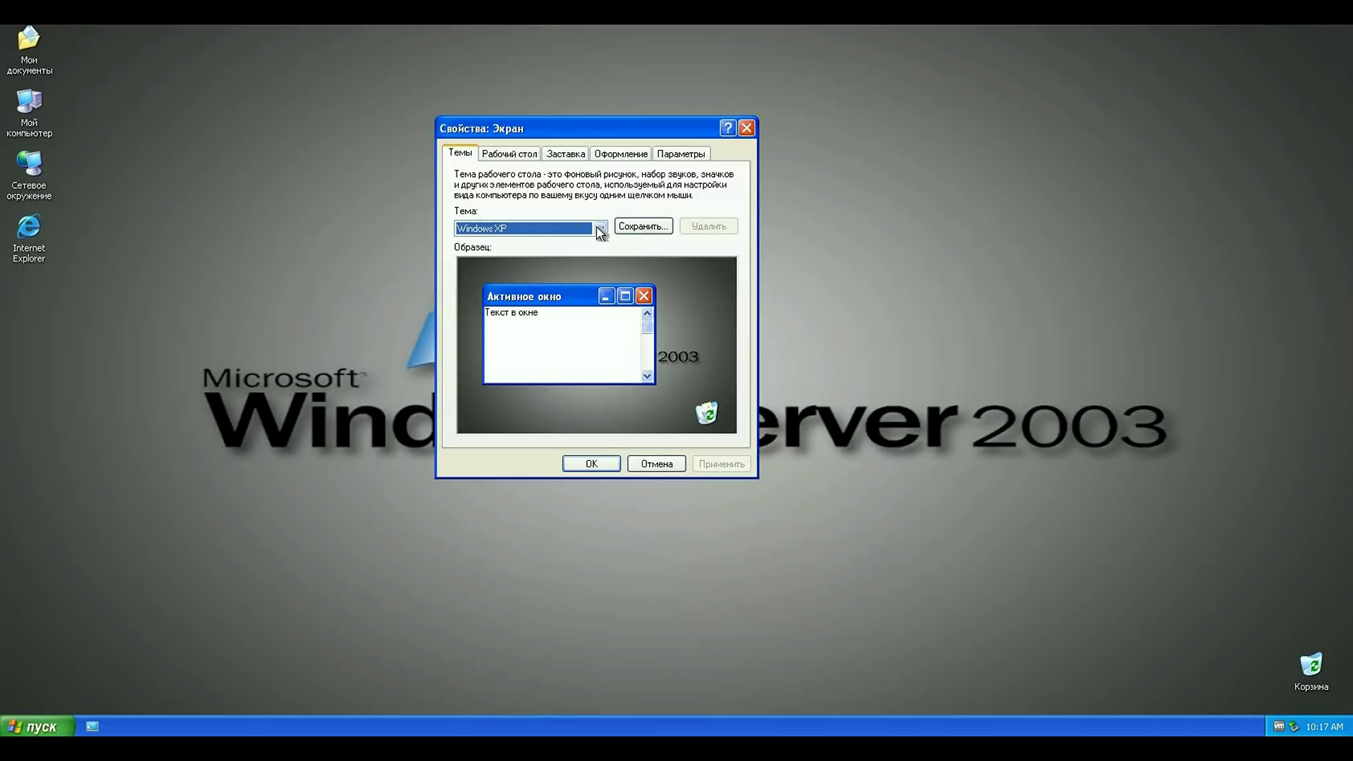
# Step: Apply the Royale Blue desktop theme and move the display properties dialog toward the desktop icons
pyautogui.click(599, 230)
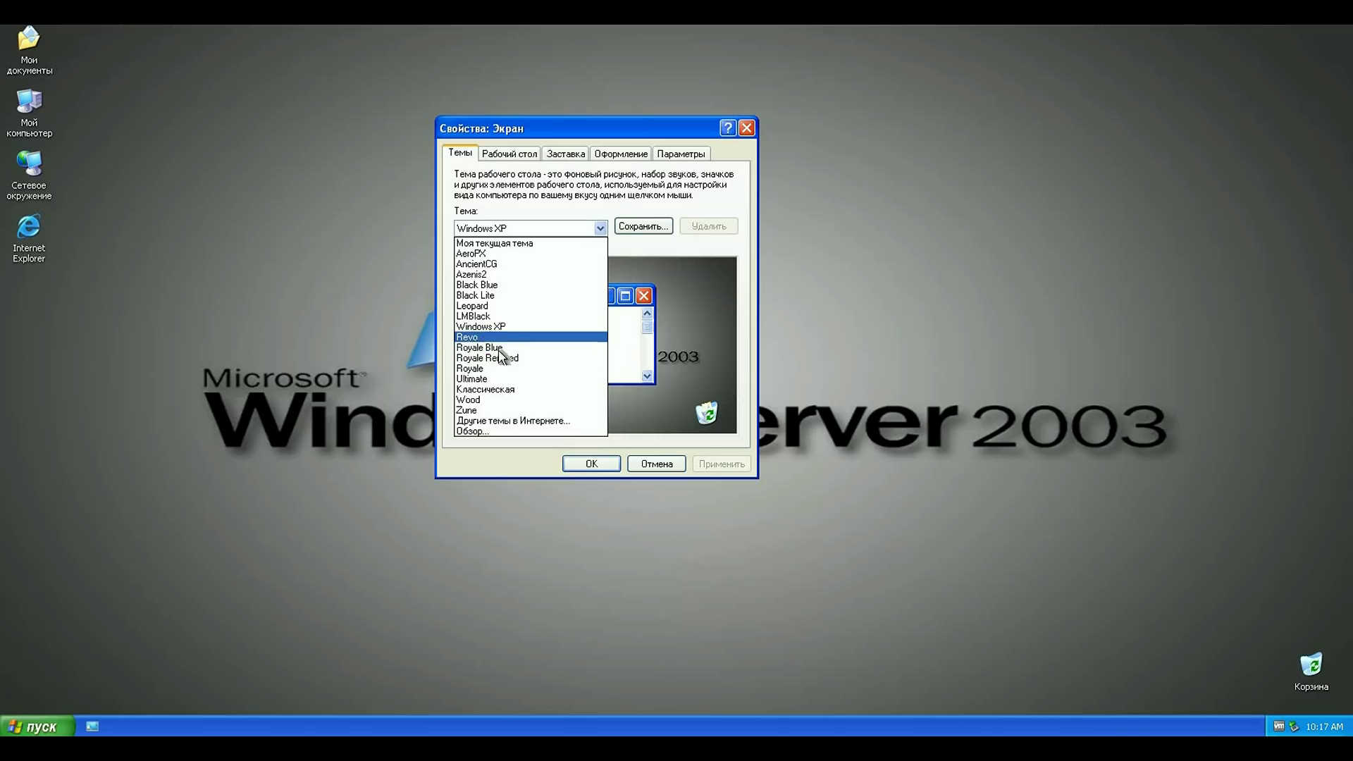
pyautogui.click(499, 349)
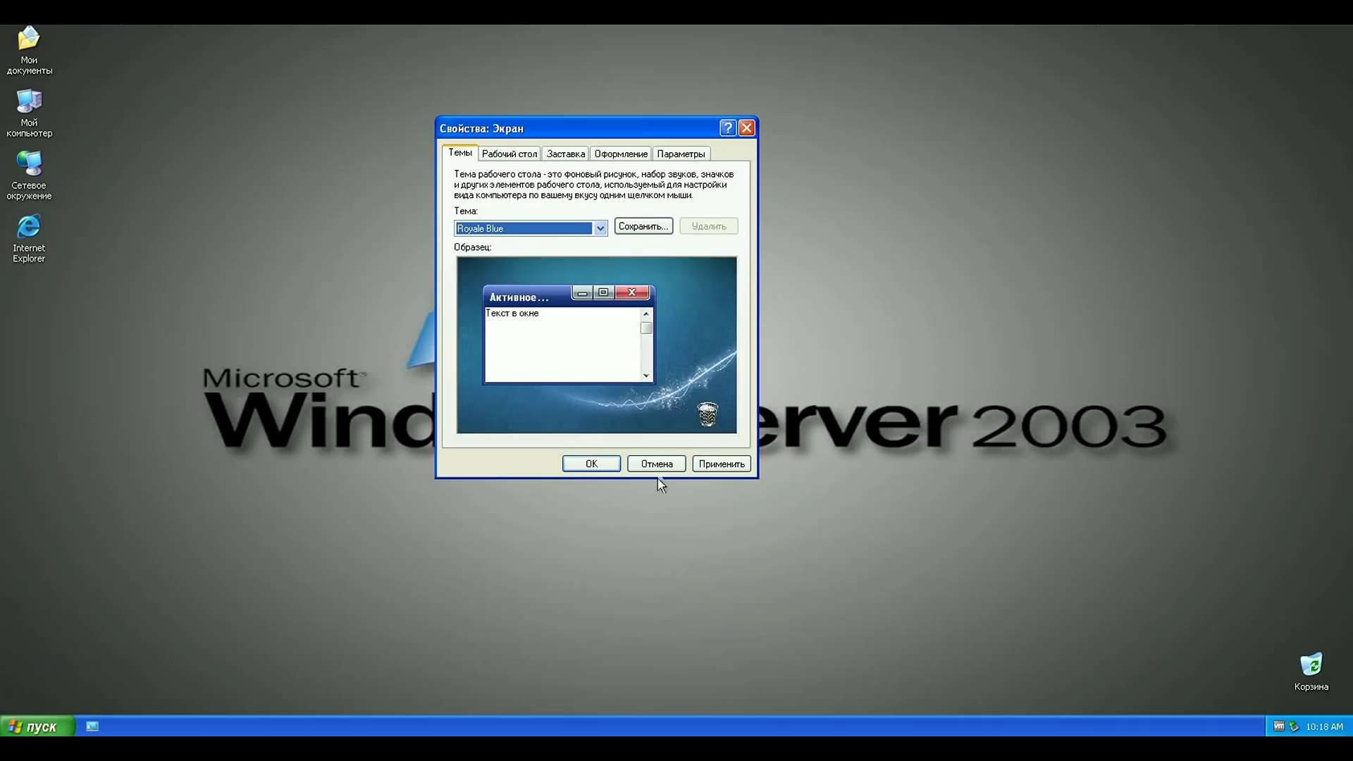
pyautogui.click(719, 465)
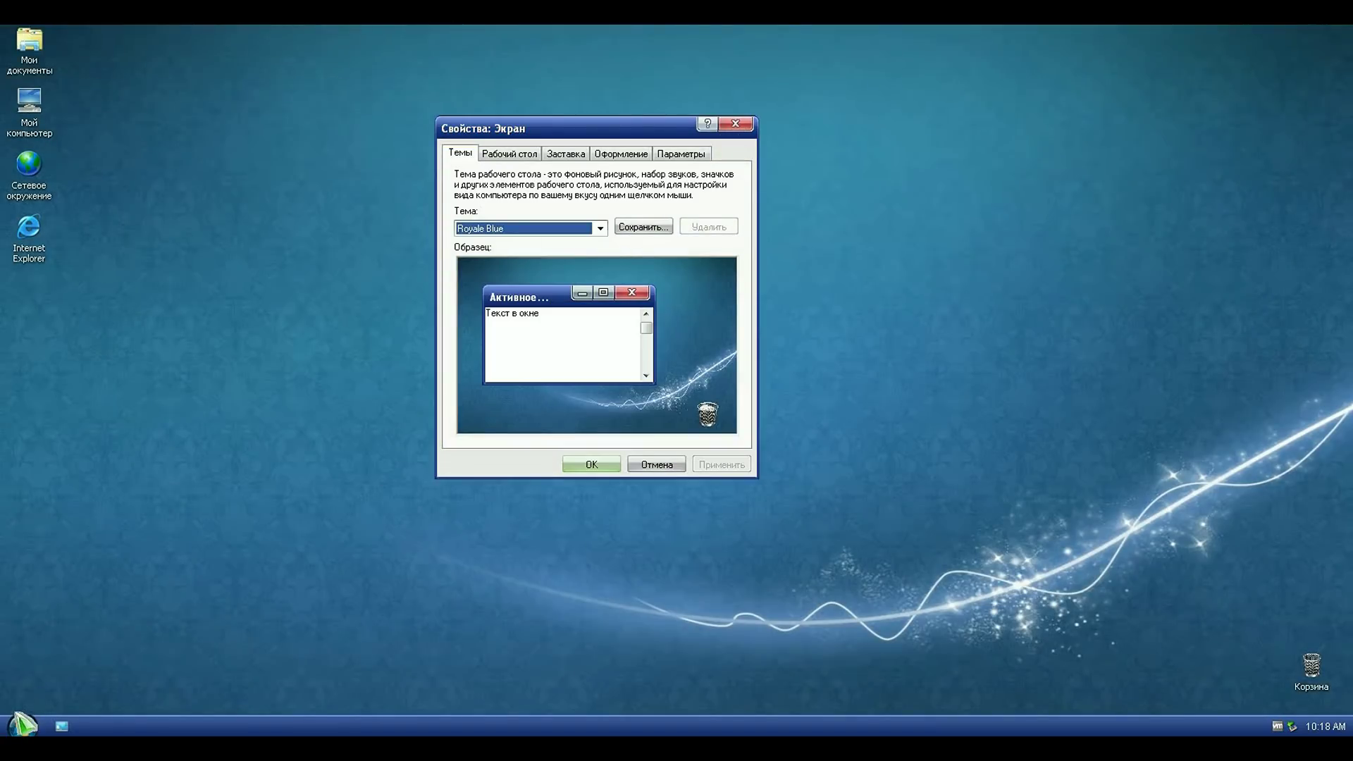
pyautogui.moveTo(638, 141); pyautogui.dragTo(394, 195)
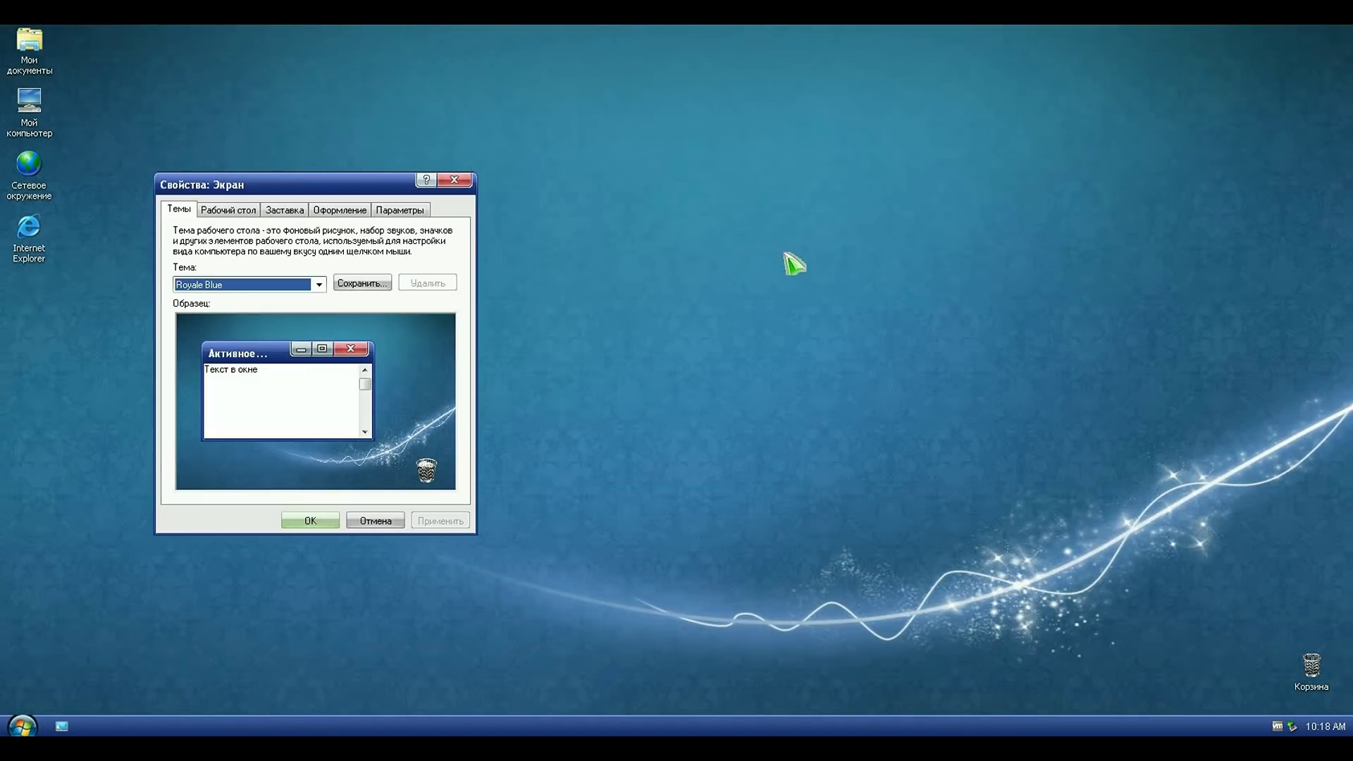
# Step: Apply the Royale Remixed desktop theme and move the display properties dialog off the large sailing ship
pyautogui.click(320, 284)
pyautogui.click(289, 476)
pyautogui.click(436, 522)
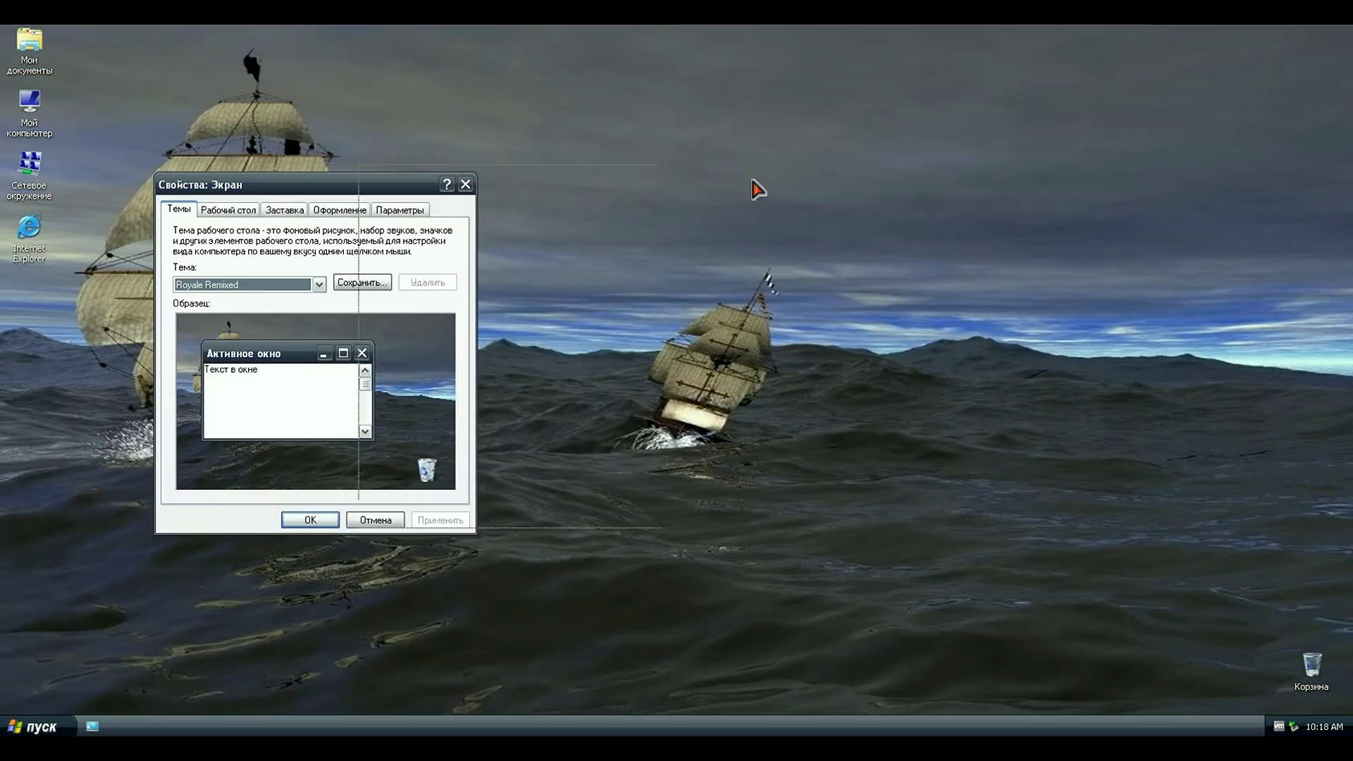
pyautogui.moveTo(1029, 196); pyautogui.dragTo(1030, 196)
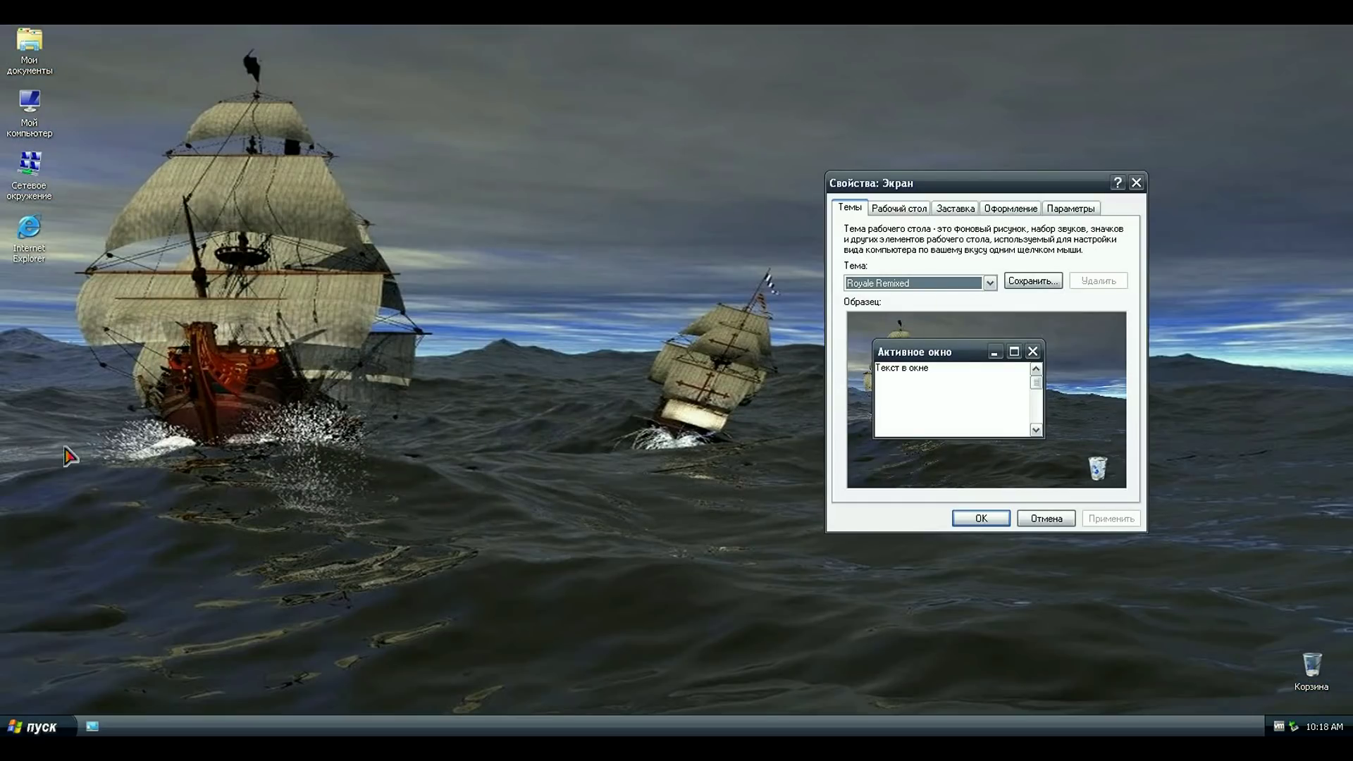
# Step: Apply the Royale desktop theme and move the display properties dialog to the upper middle of the desktop
pyautogui.click(990, 283)
pyautogui.click(909, 424)
pyautogui.click(1113, 520)
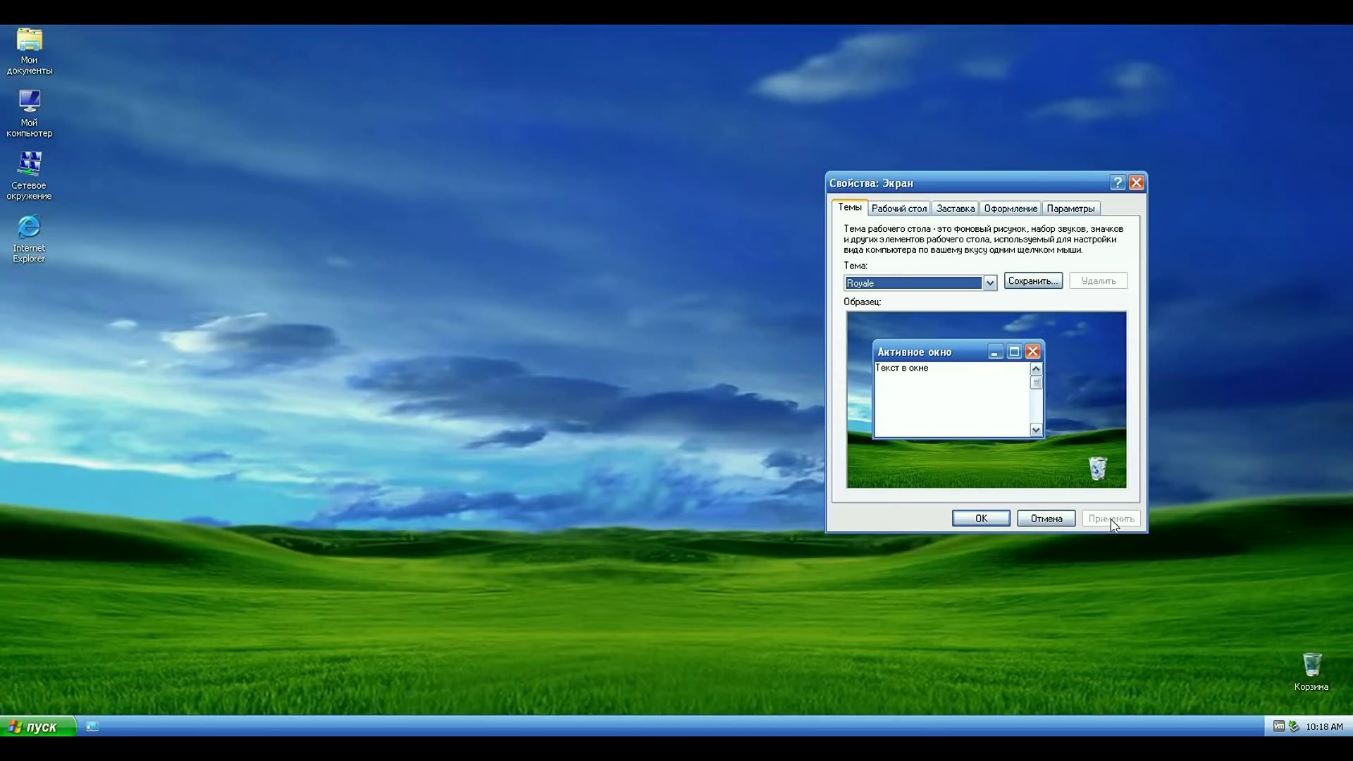
pyautogui.moveTo(950, 179); pyautogui.dragTo(675, 98)
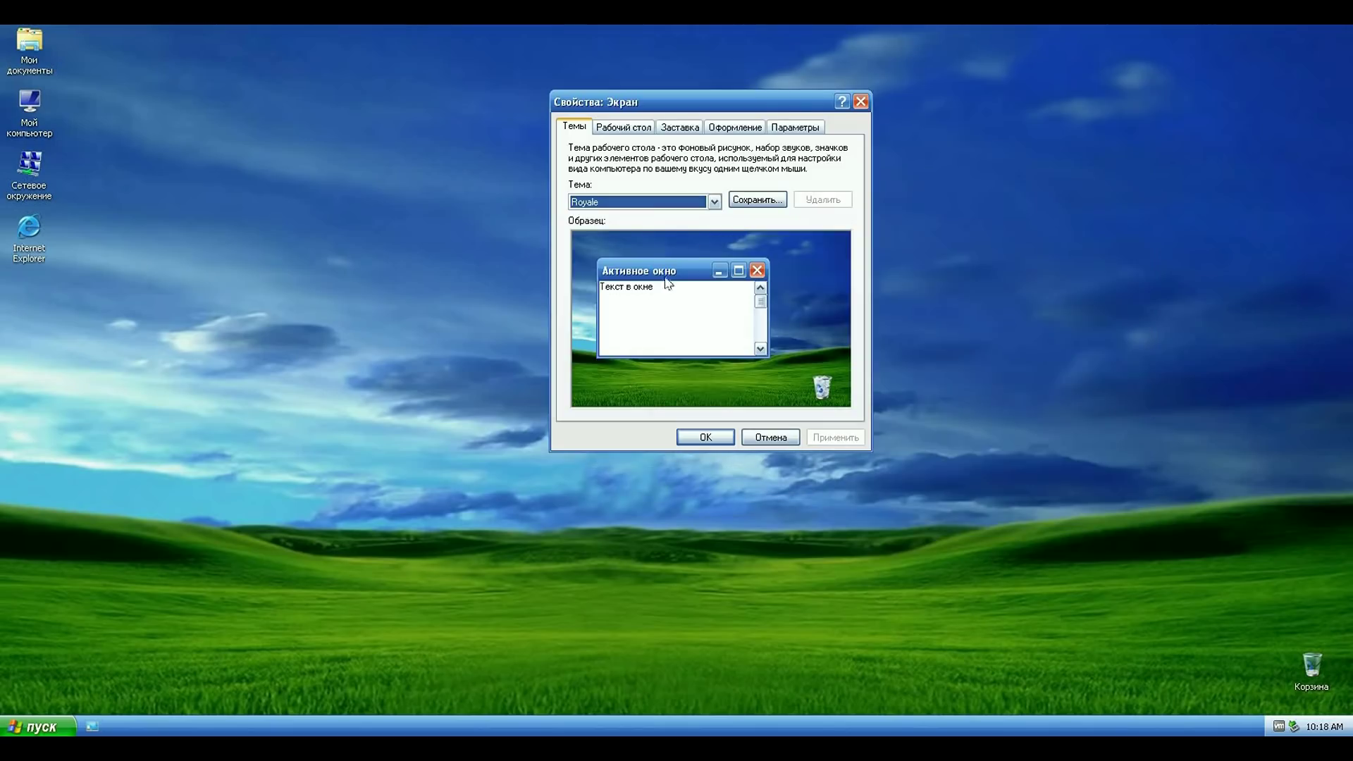
# Step: Apply the Ultimate desktop theme followed by the Wood theme, and shift the display properties dialog slightly
pyautogui.click(714, 201)
pyautogui.click(620, 353)
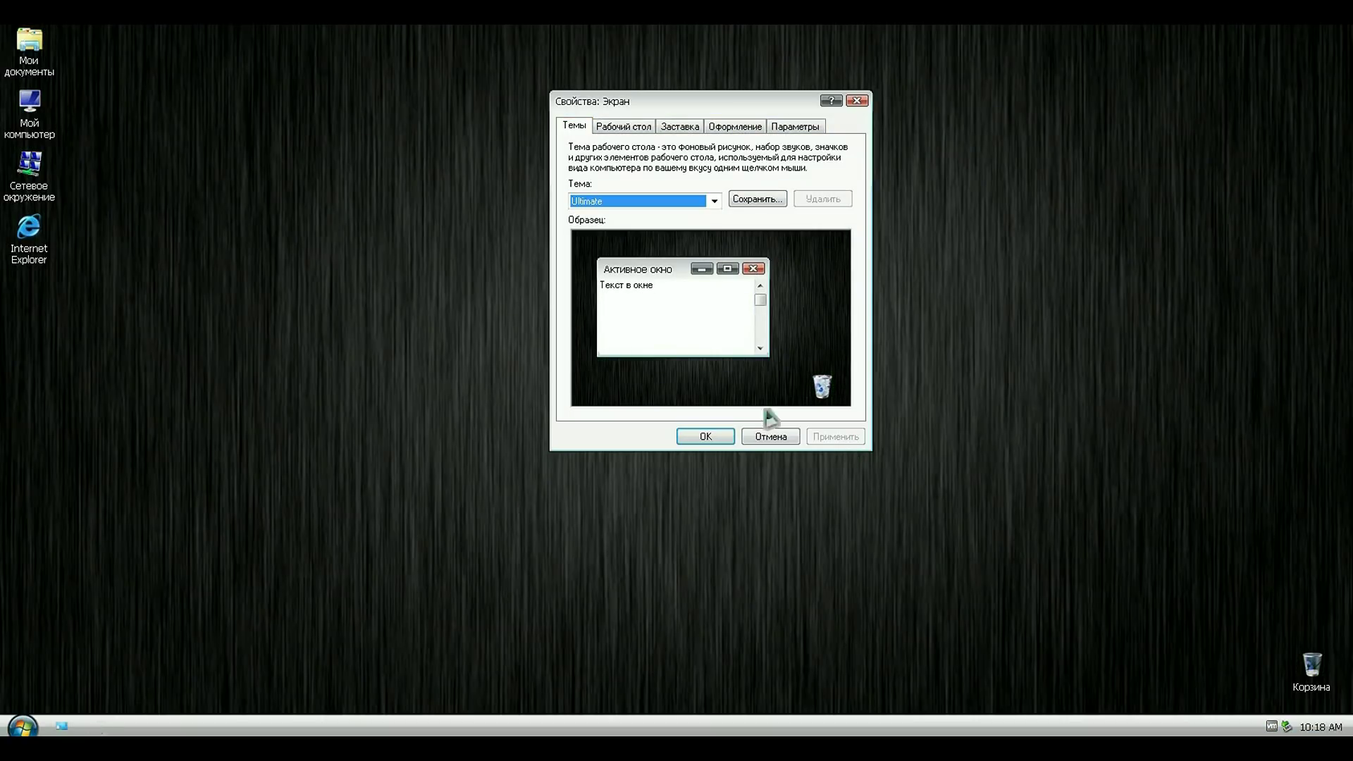
pyautogui.click(714, 202)
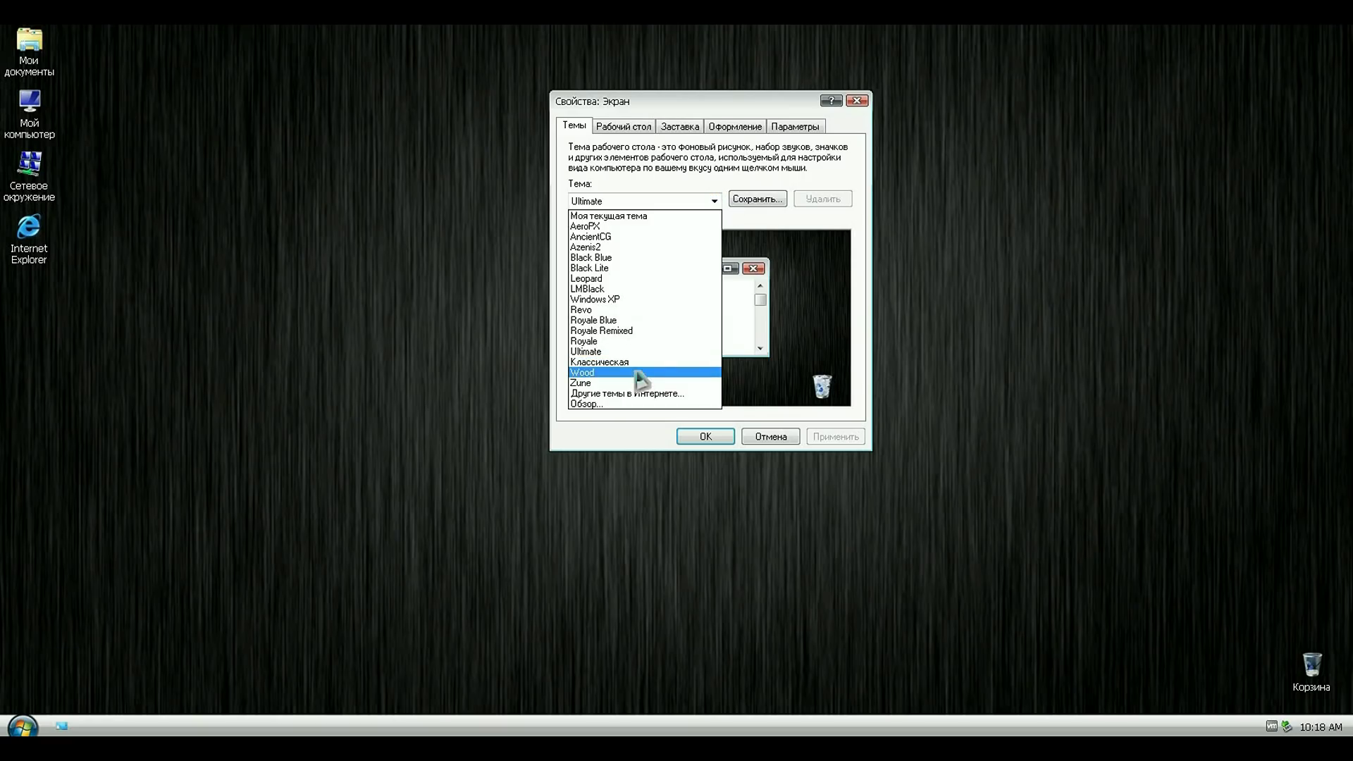
pyautogui.click(620, 372)
pyautogui.click(824, 441)
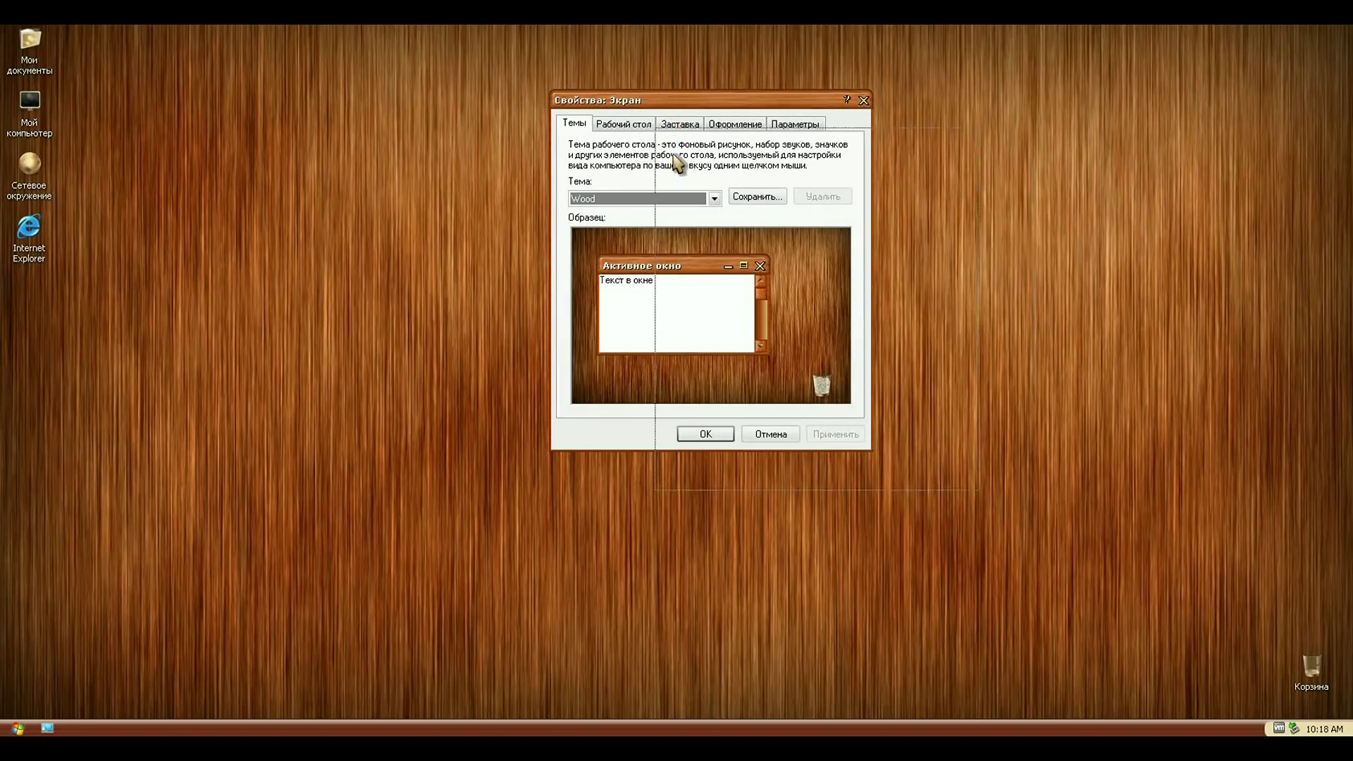
pyautogui.moveTo(671, 100); pyautogui.dragTo(724, 132)
# Step: Apply the Zune desktop theme in the display properties
pyautogui.click(705, 230)
pyautogui.click(681, 412)
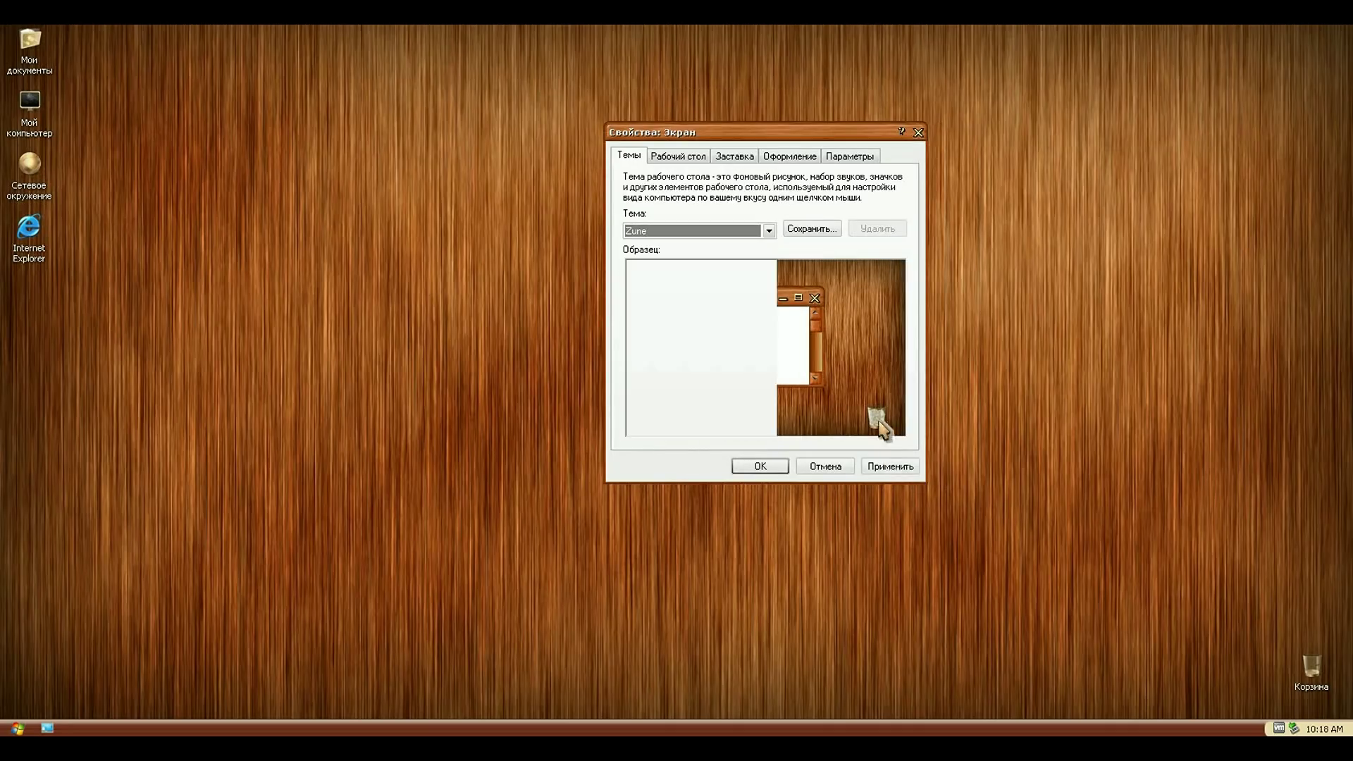
pyautogui.click(894, 468)
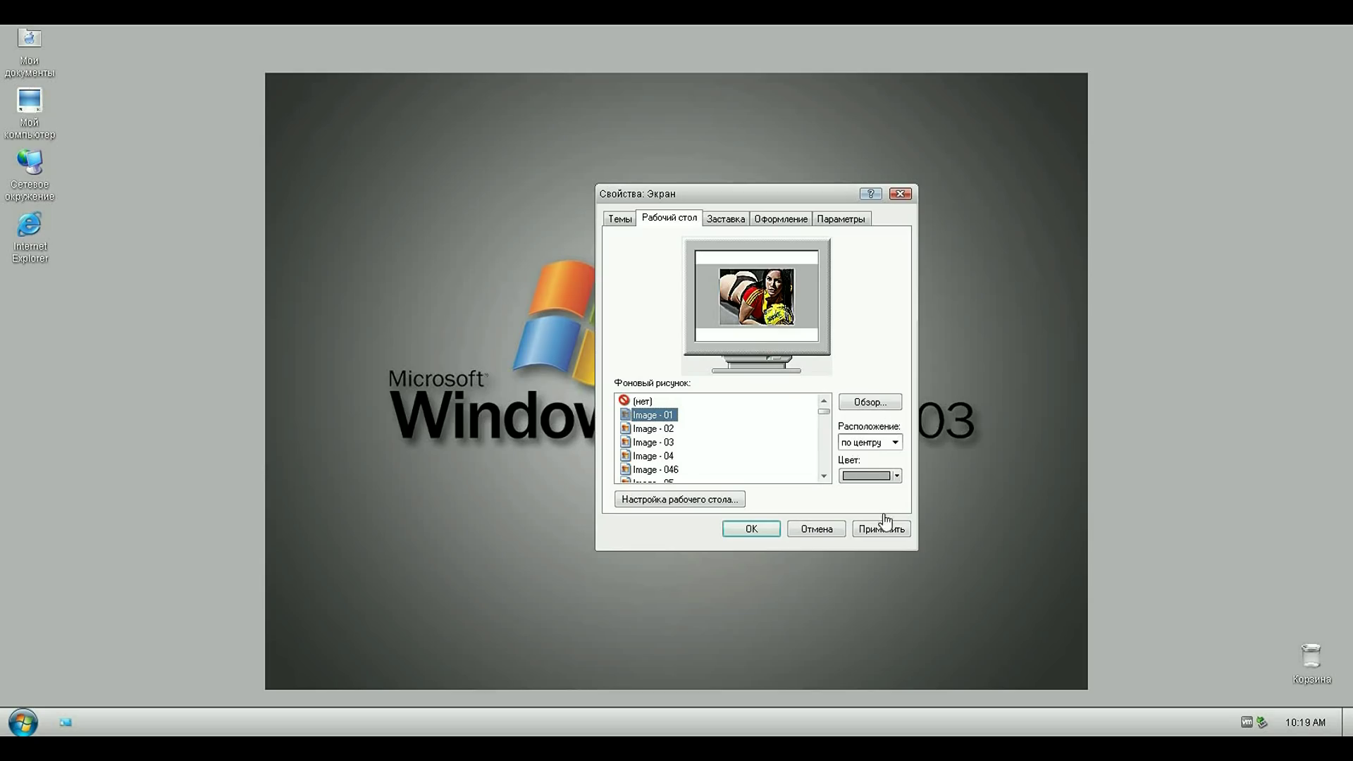
# Step: Apply the centred Image - 01 wallpaper and move the display properties dialog aside to view the picture
pyautogui.click(891, 532)
pyautogui.moveTo(752, 204); pyautogui.dragTo(245, 332)
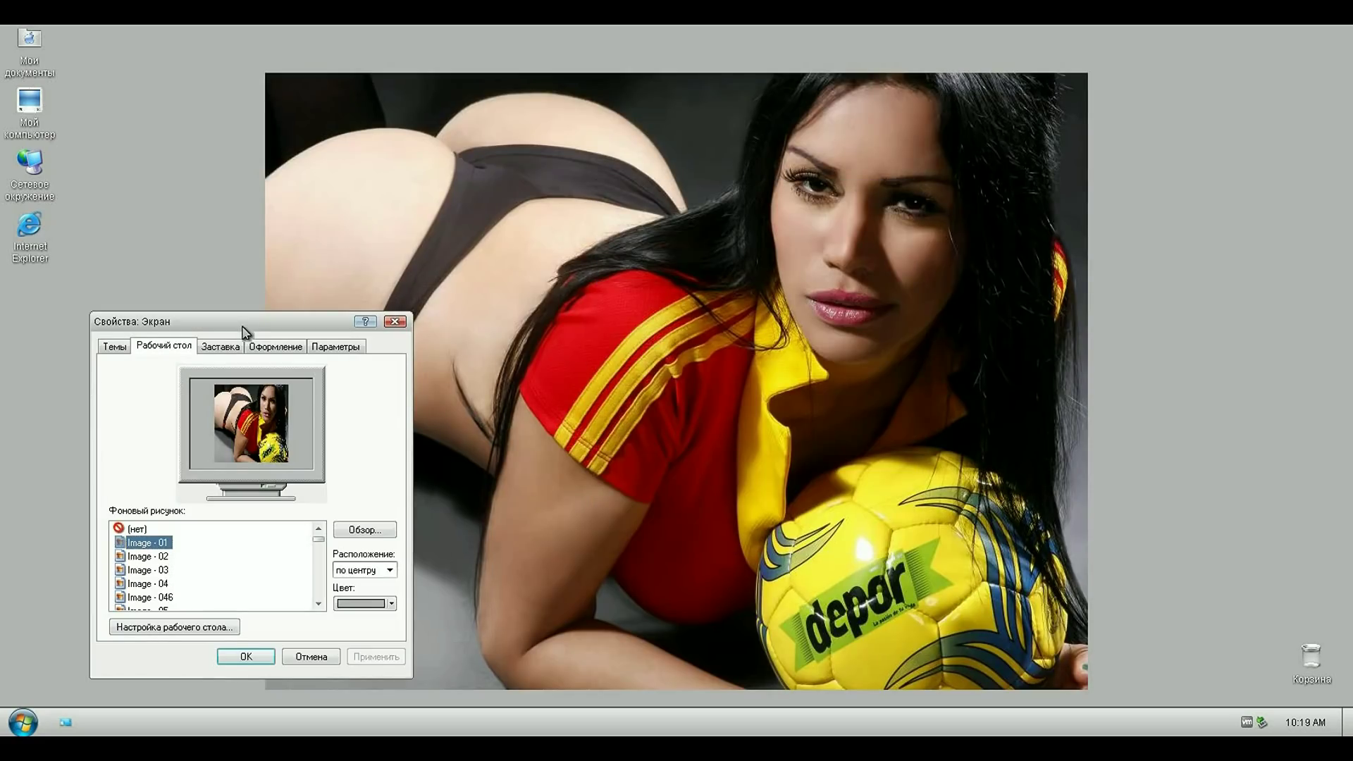
pyautogui.moveTo(272, 324); pyautogui.dragTo(477, 249)
# Step: Apply the Image - 02 wallpaper followed by the Image - 03 wallpaper
pyautogui.click(352, 481)
pyautogui.click(574, 582)
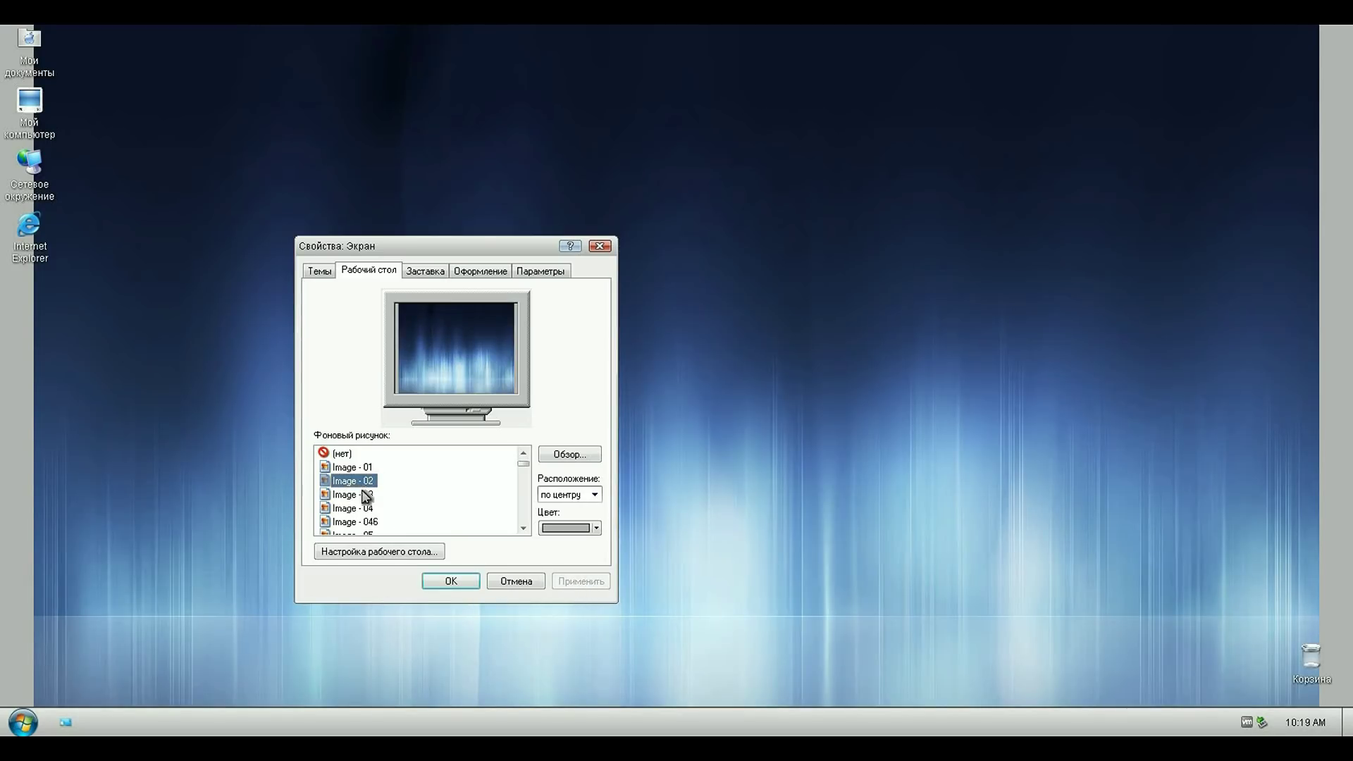
pyautogui.click(366, 496)
pyautogui.click(579, 582)
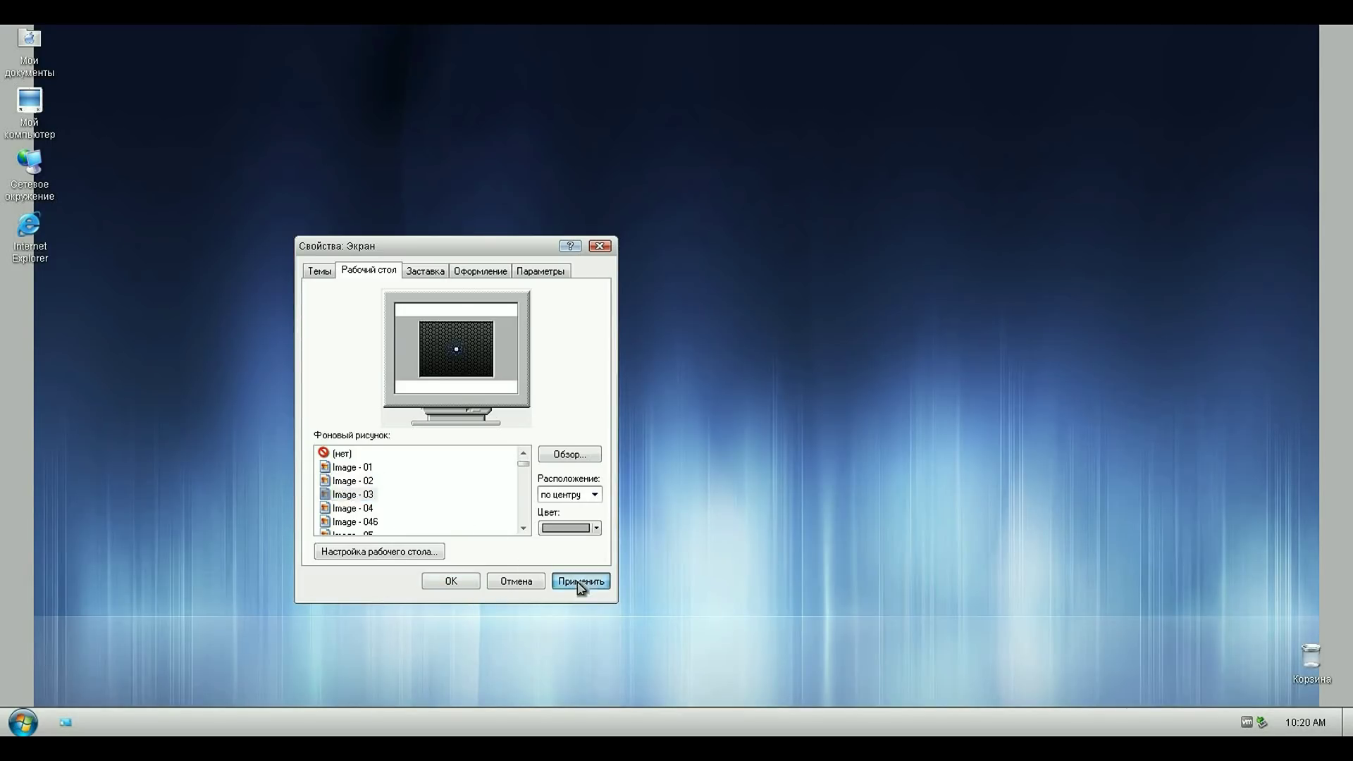
# Step: Apply the Image - 04 wallpaper and move the display properties dialog off the flamingos
pyautogui.click(352, 509)
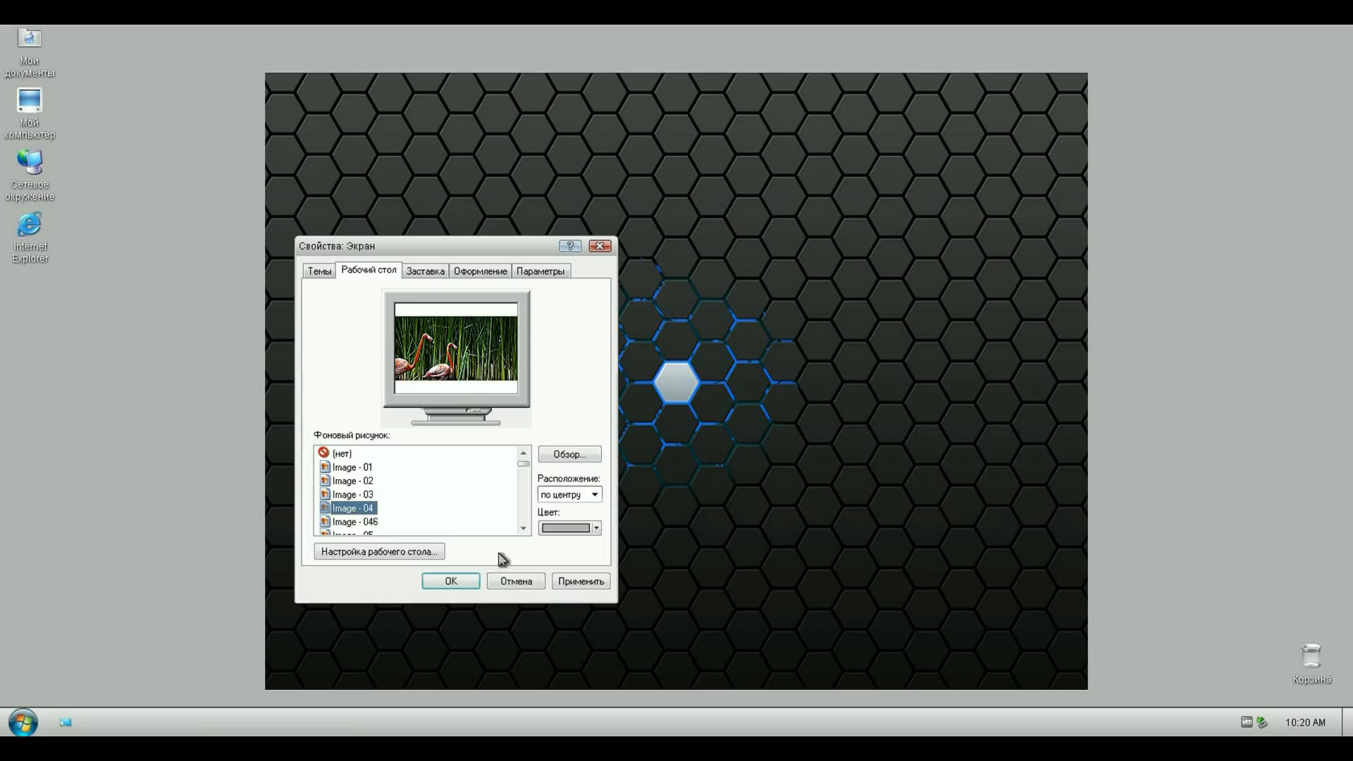
pyautogui.click(581, 581)
pyautogui.moveTo(439, 248); pyautogui.dragTo(830, 178)
# Step: Apply the Image - 046 wallpaper followed by Image - 05, moving the display properties dialog around to uncover each picture
pyautogui.click(750, 450)
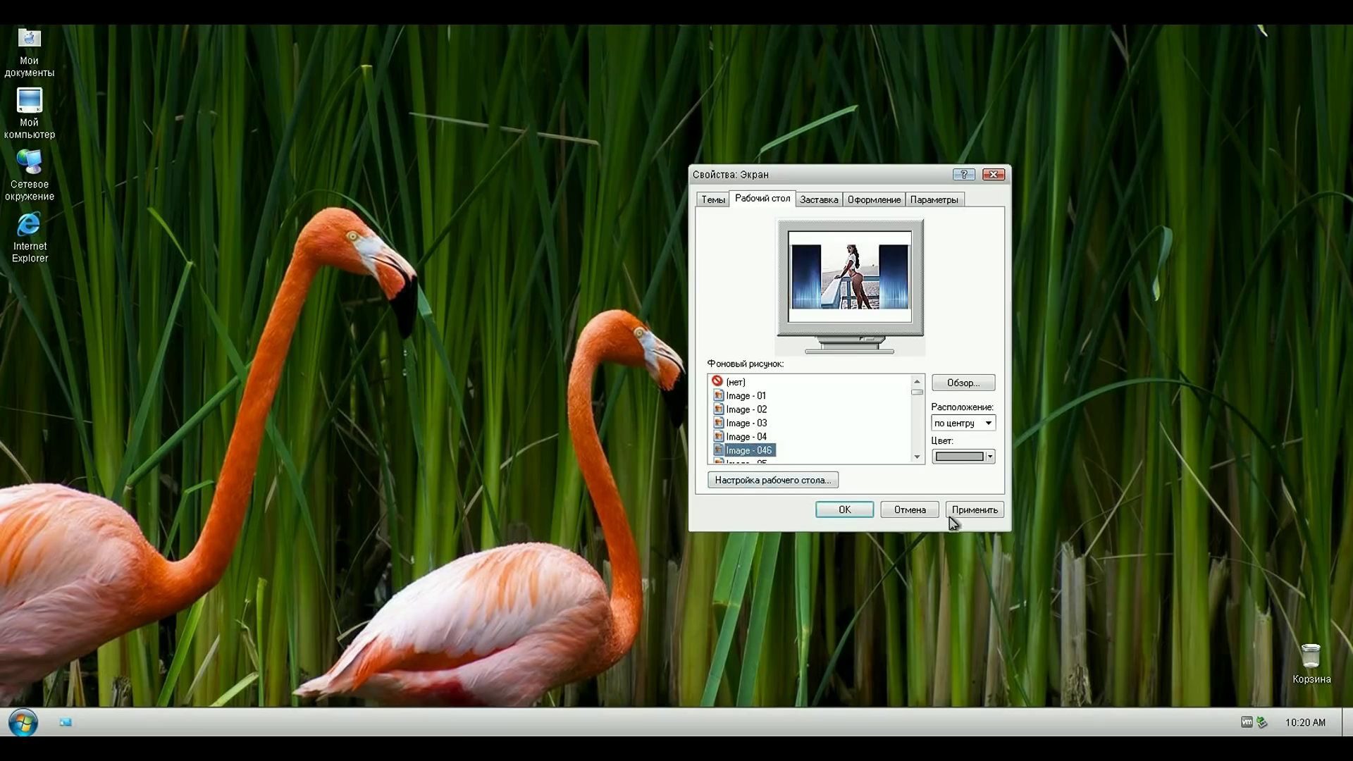
pyautogui.click(971, 511)
pyautogui.moveTo(870, 187); pyautogui.dragTo(183, 173)
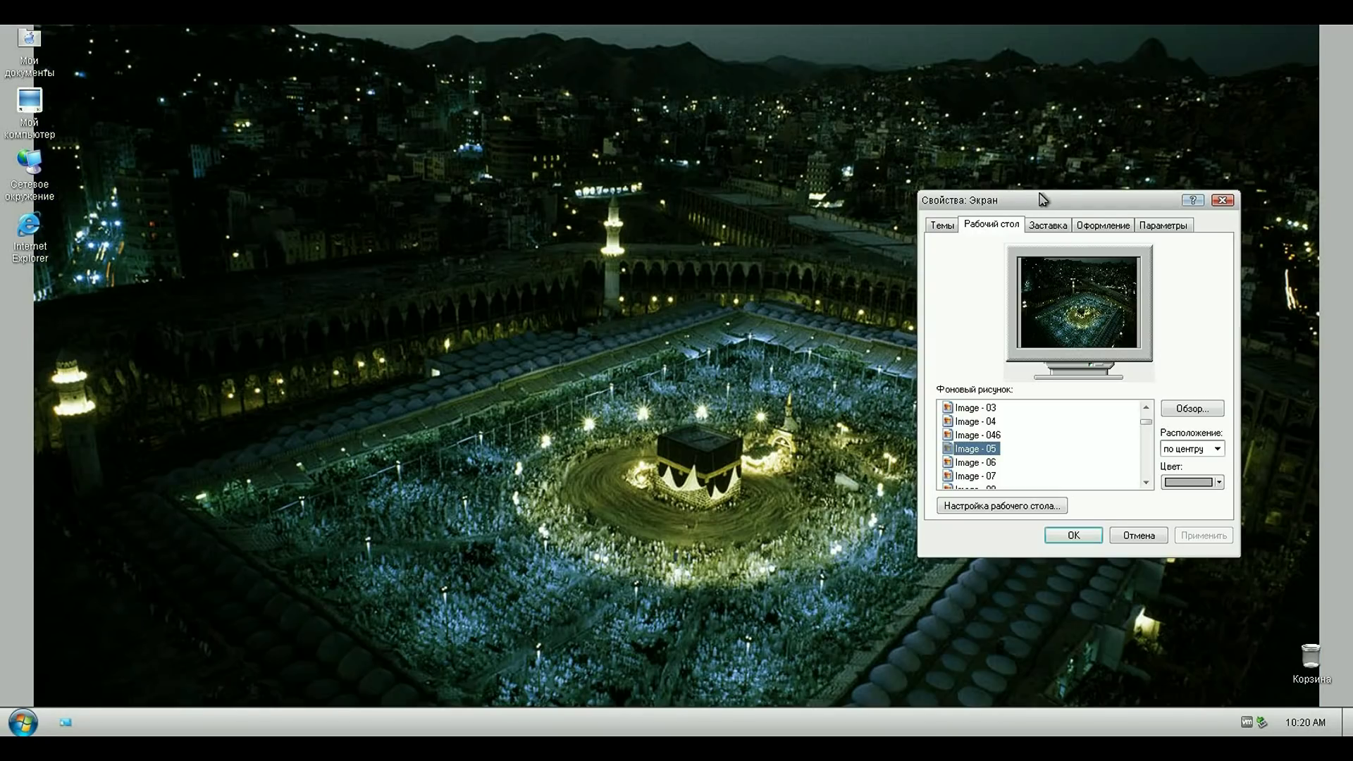
pyautogui.moveTo(955, 204); pyautogui.dragTo(255, 308)
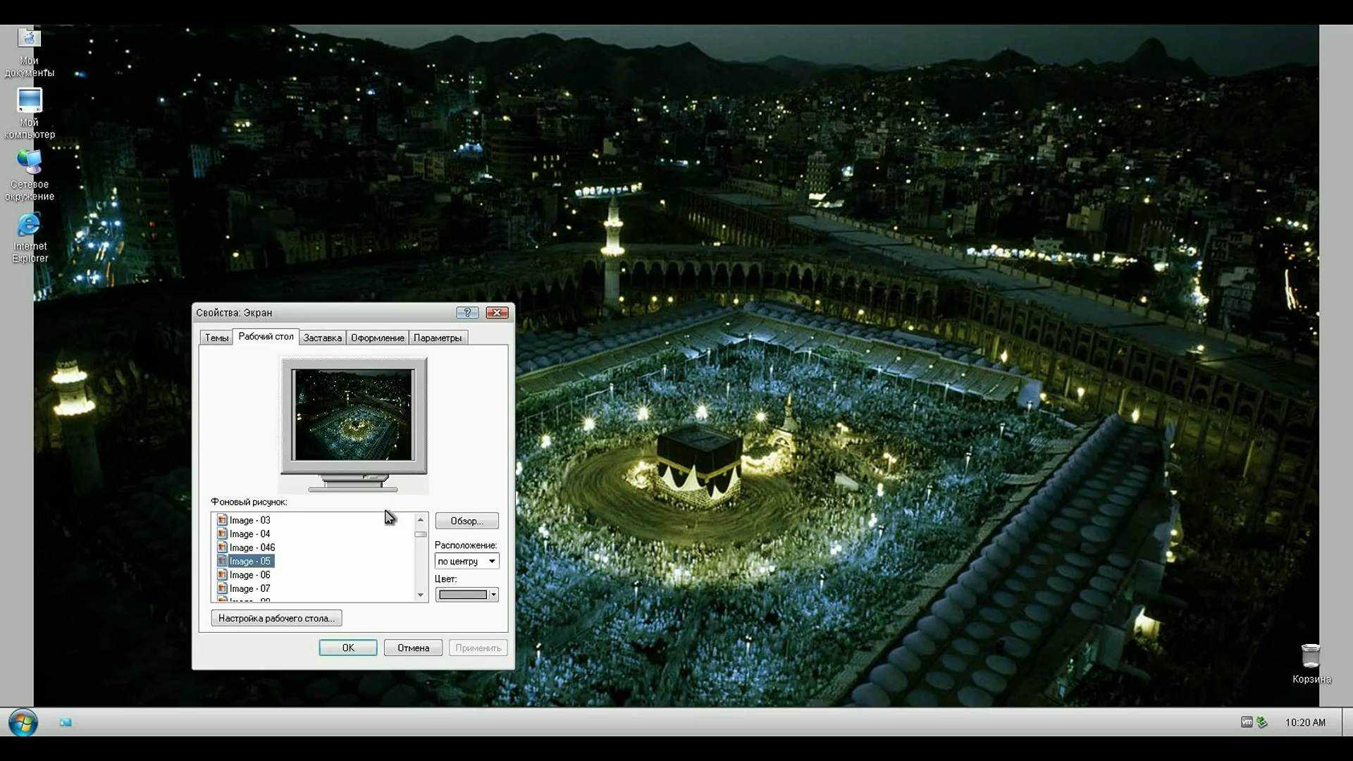
pyautogui.moveTo(315, 315); pyautogui.dragTo(1022, 86)
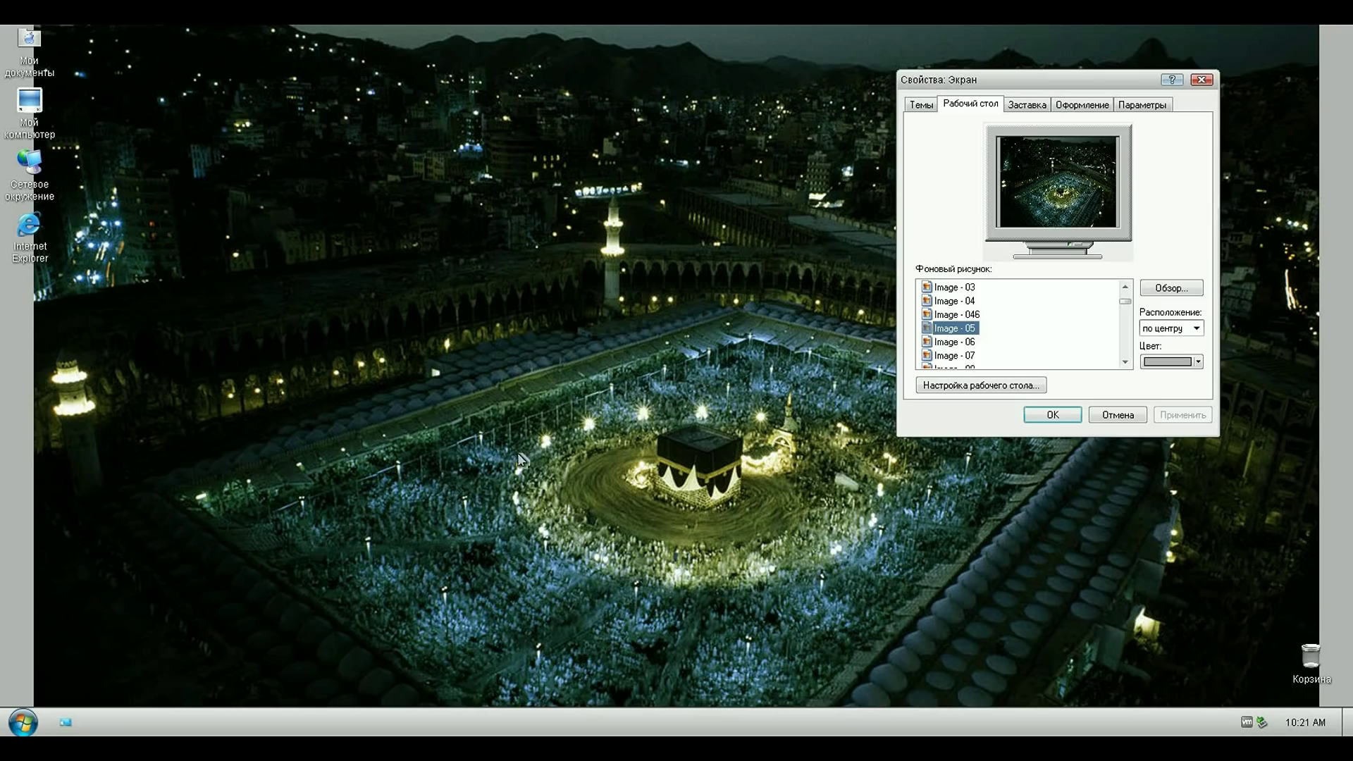
# Step: Apply the Image - 06 wallpaper followed by the Image - 07 wallpaper
pyautogui.press('Down')
pyautogui.click(1183, 414)
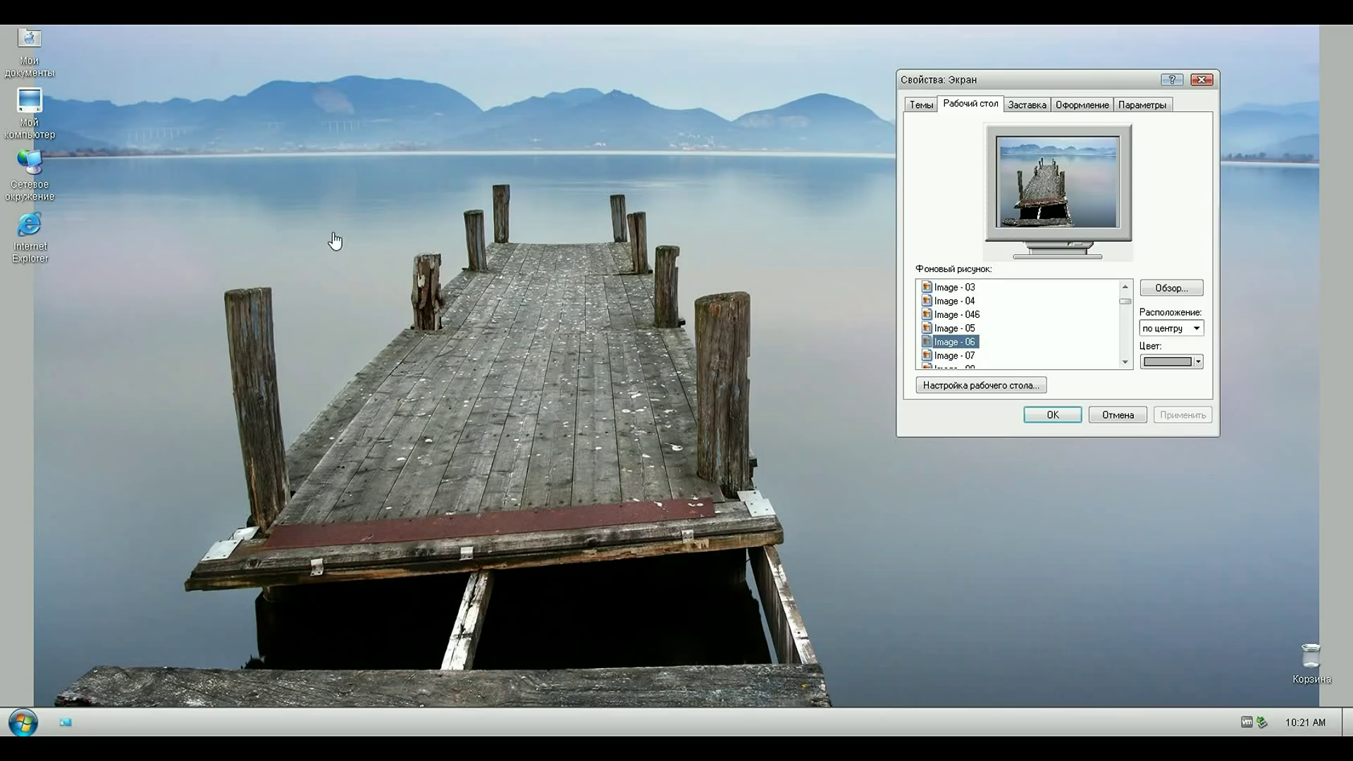
pyautogui.click(951, 356)
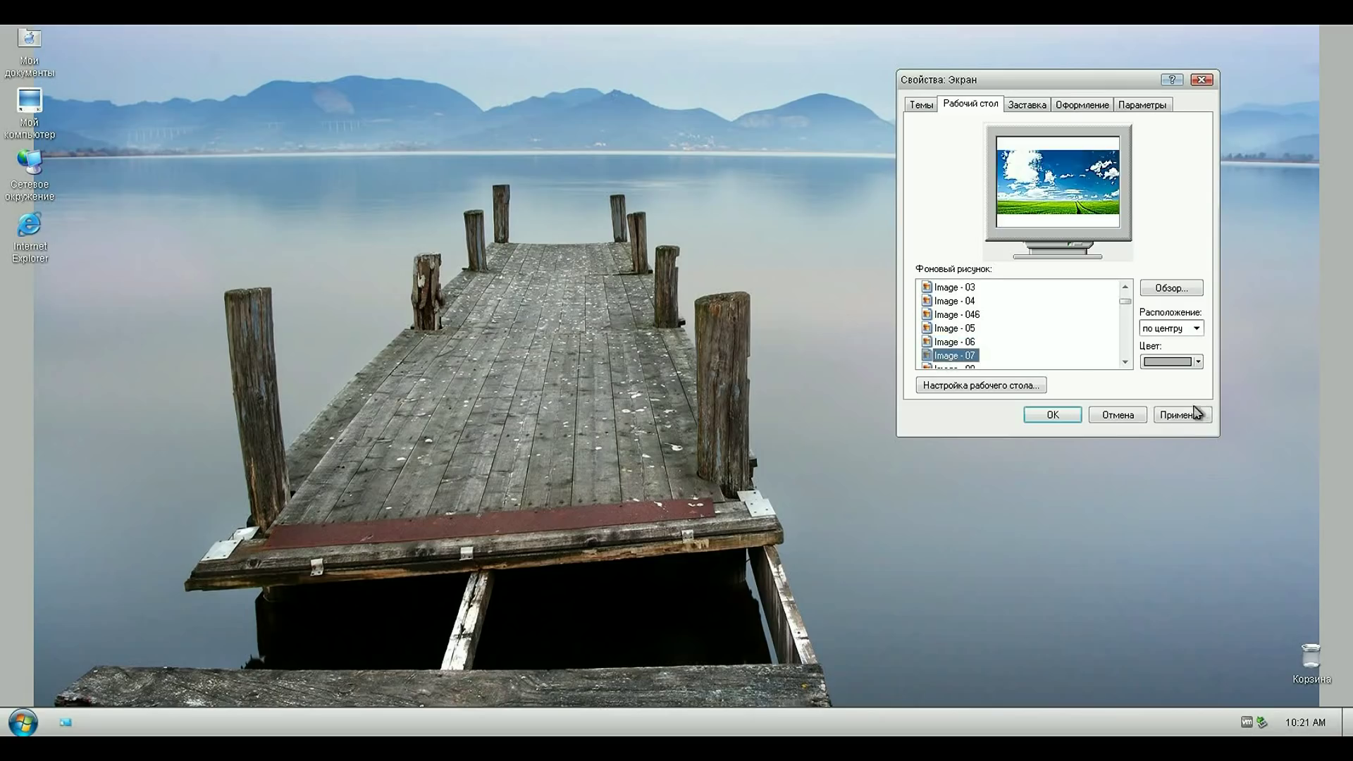
pyautogui.click(1183, 415)
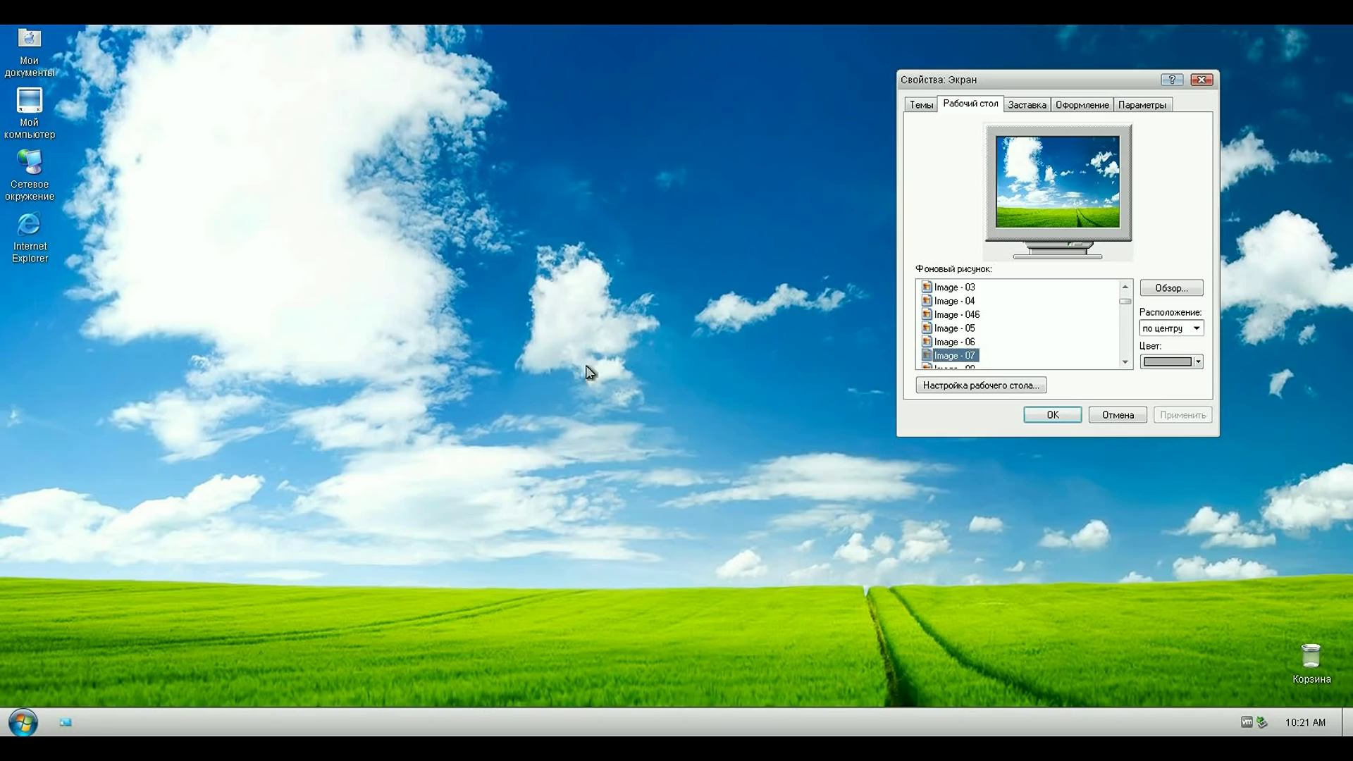
# Step: Apply the Image - 08 wallpaper followed by the Image - 09 wallpaper
pyautogui.scroll(-1, 1001, 350)
pyautogui.click(948, 343)
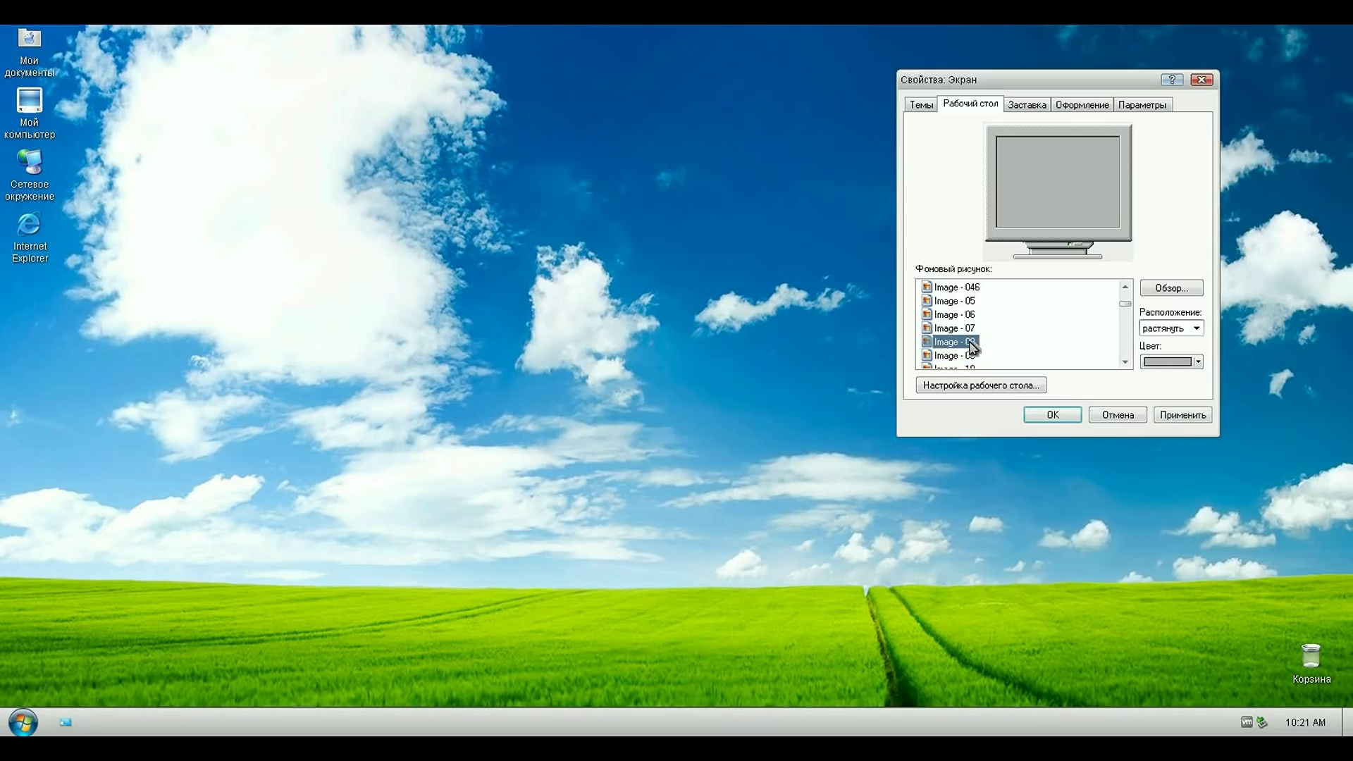
pyautogui.click(1176, 417)
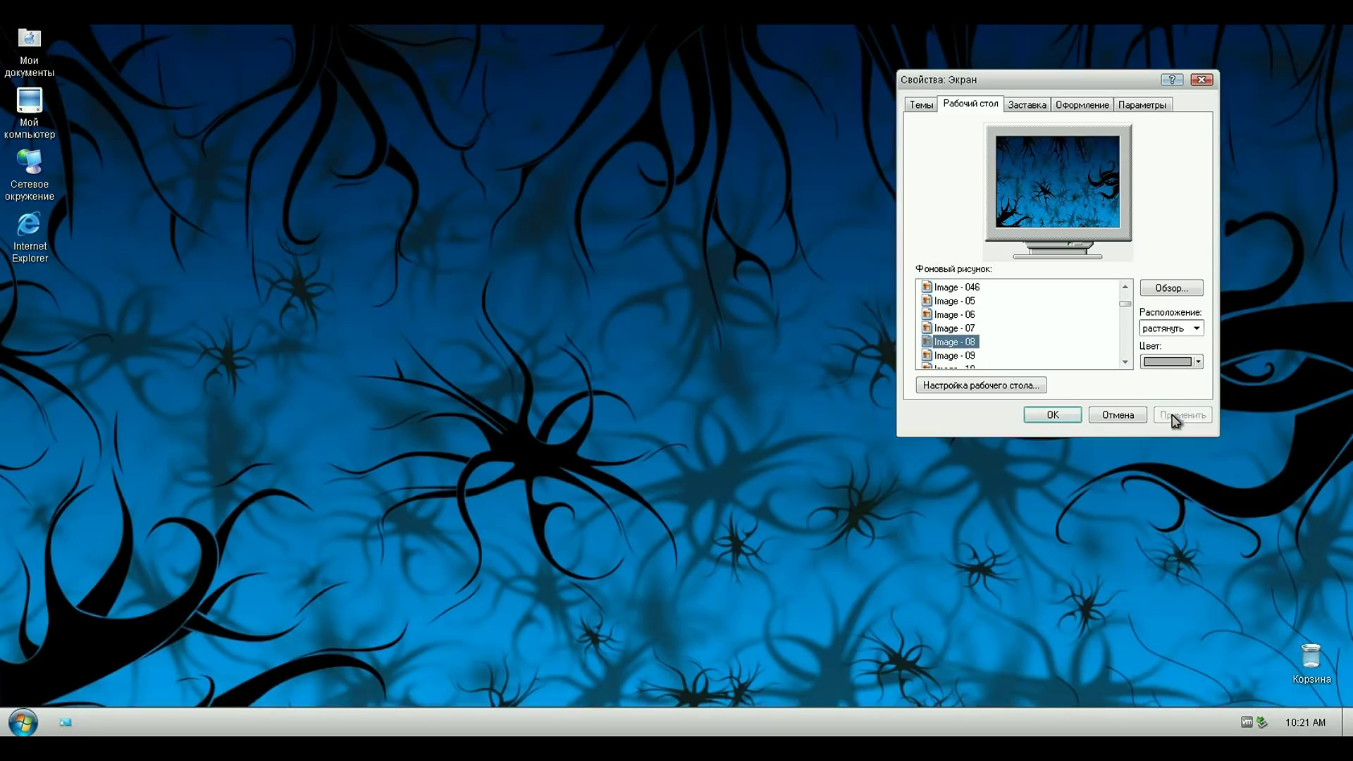
pyautogui.click(970, 356)
pyautogui.click(1182, 417)
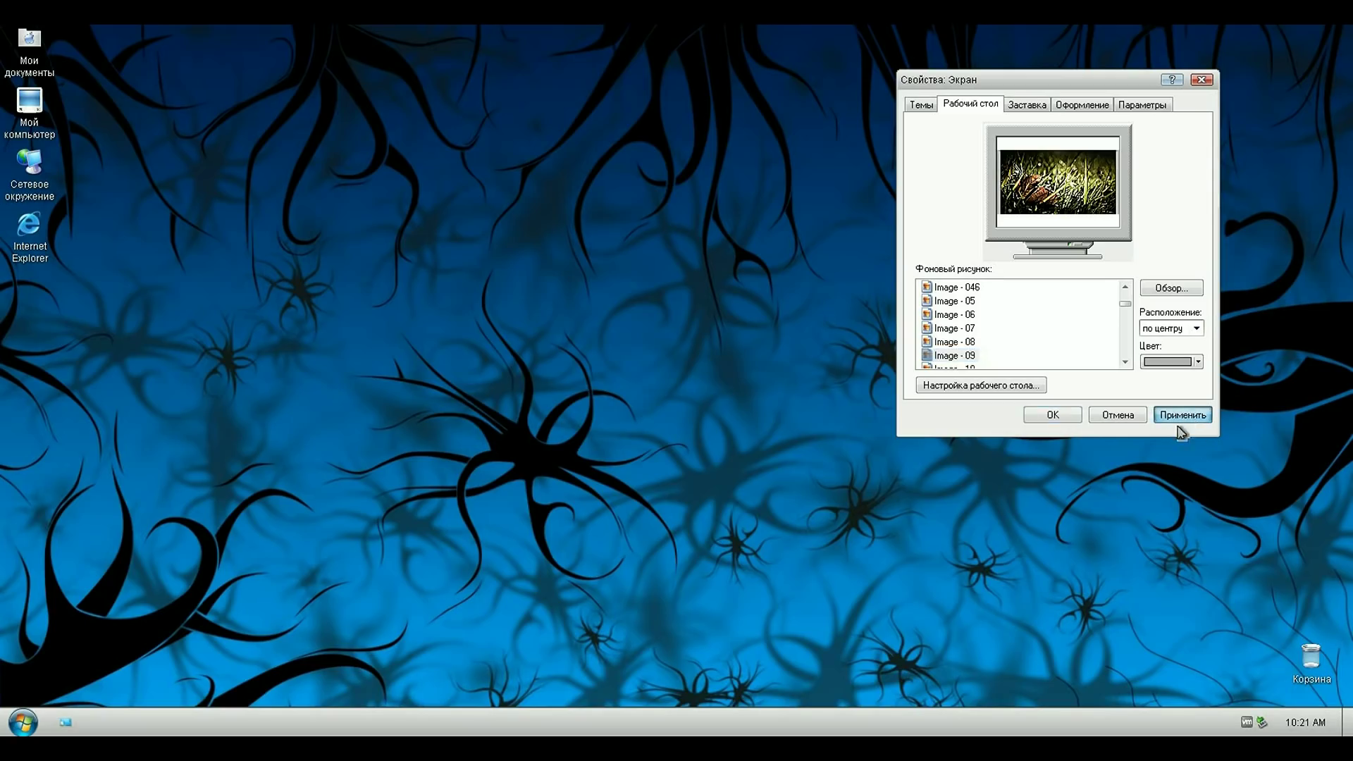
# Step: Apply the Image - 10 wallpaper and move the display properties dialog off the snow leopard's face
pyautogui.click(962, 366)
pyautogui.click(1183, 414)
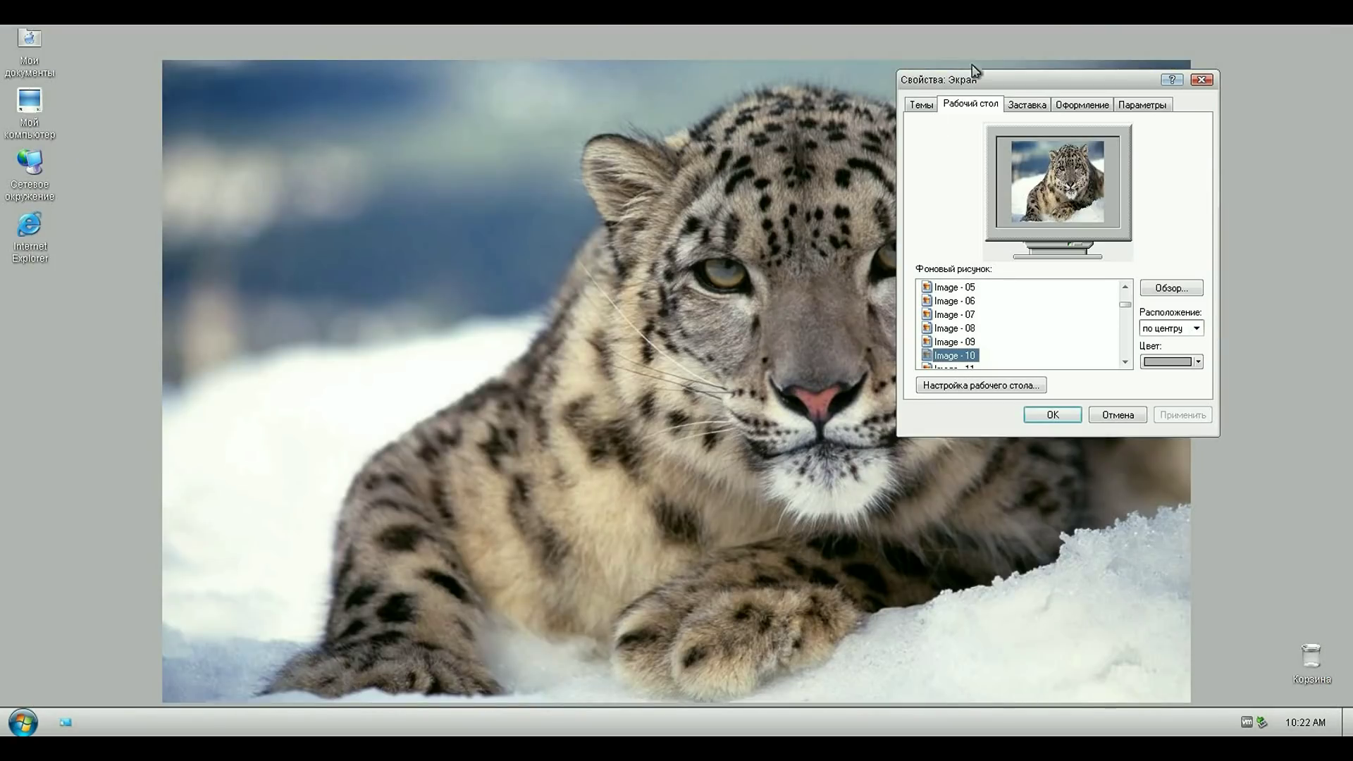
pyautogui.moveTo(1022, 82); pyautogui.dragTo(1142, 68)
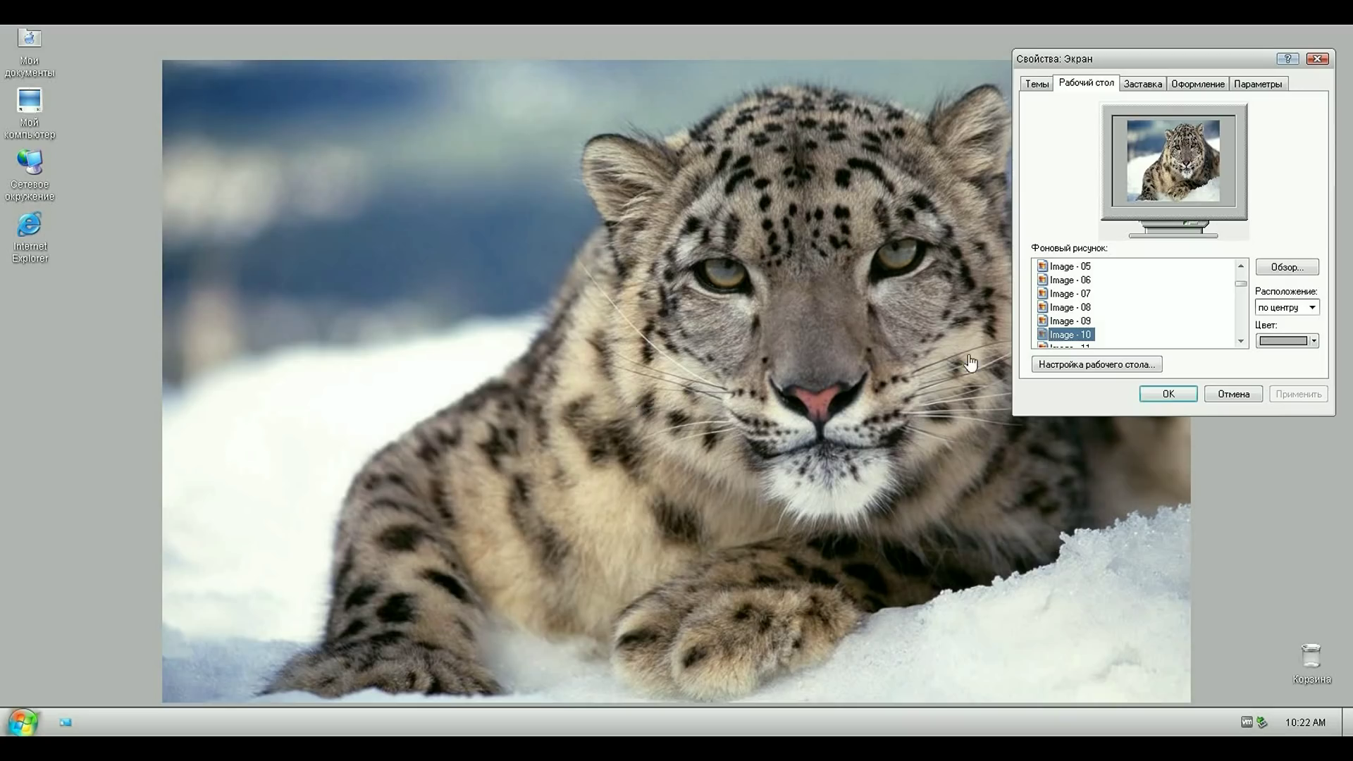
# Step: Apply the Image - 11 wallpaper followed by the Image - 12 wallpaper
pyautogui.click(1241, 340)
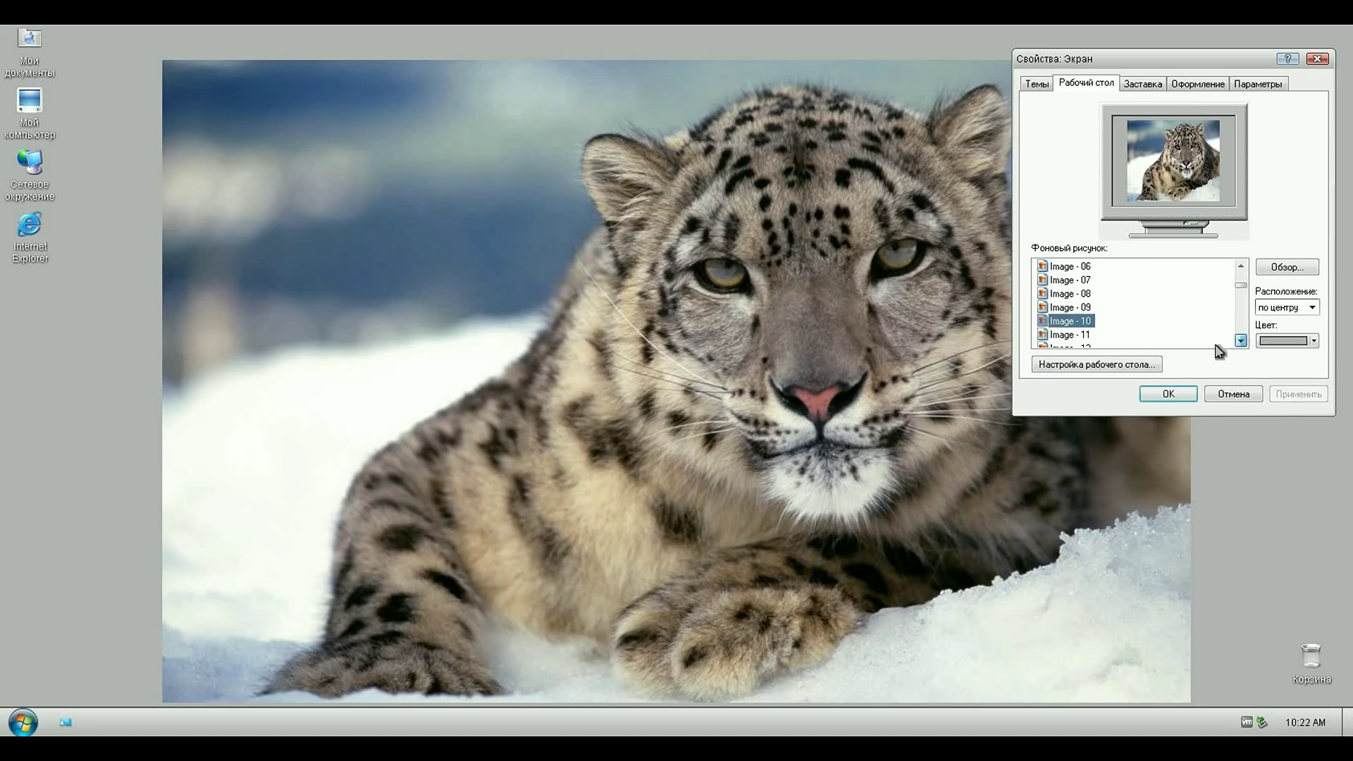
pyautogui.click(1069, 335)
pyautogui.click(1299, 394)
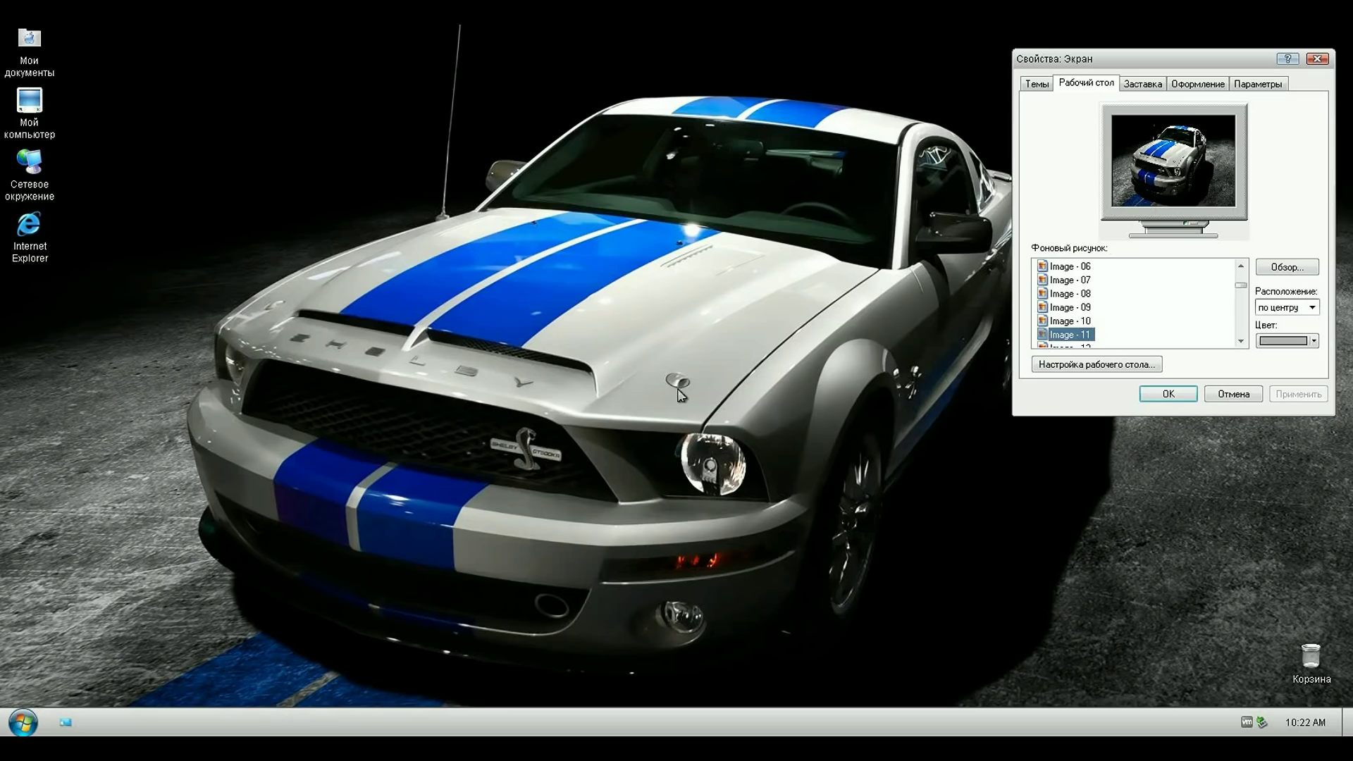
pyautogui.click(1064, 346)
pyautogui.click(1299, 394)
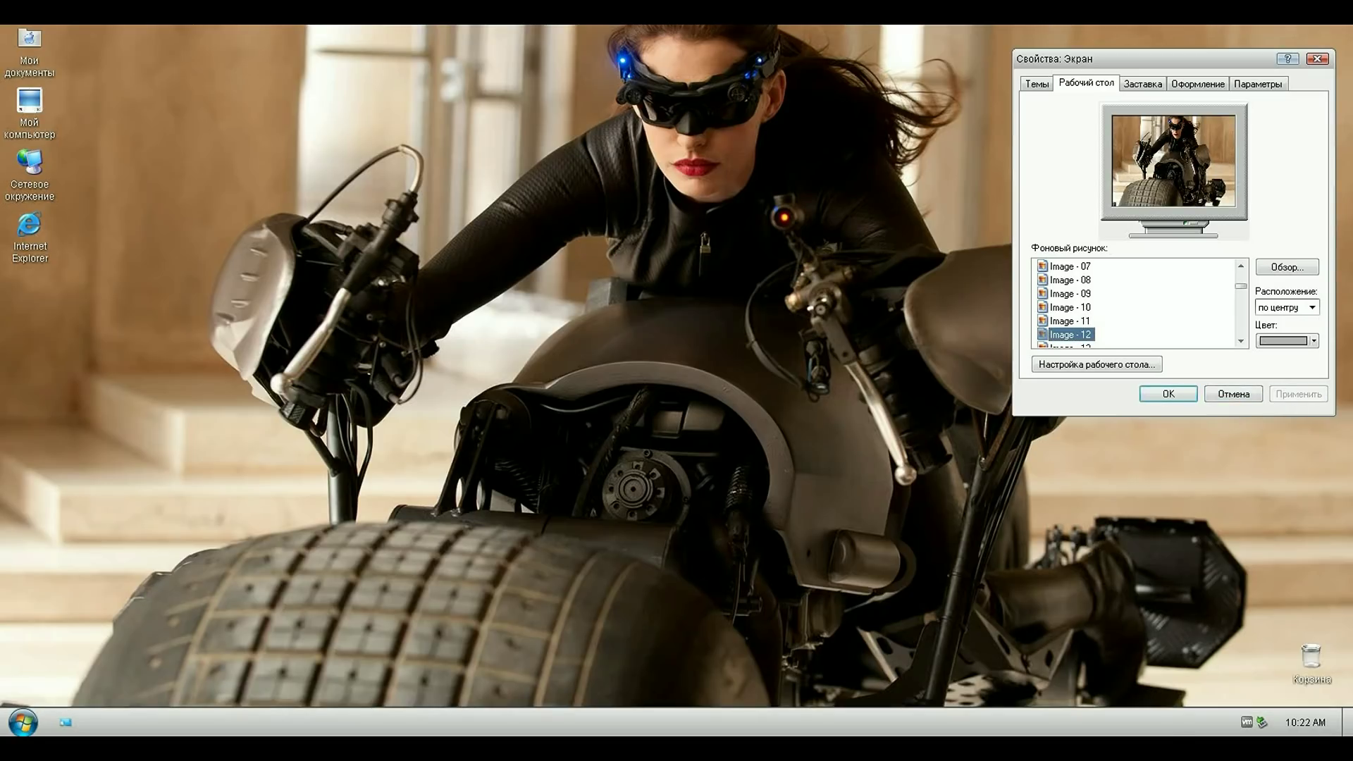
# Step: Apply the Image - 13 wallpaper followed by the Image - 15 wallpaper
pyautogui.click(1075, 345)
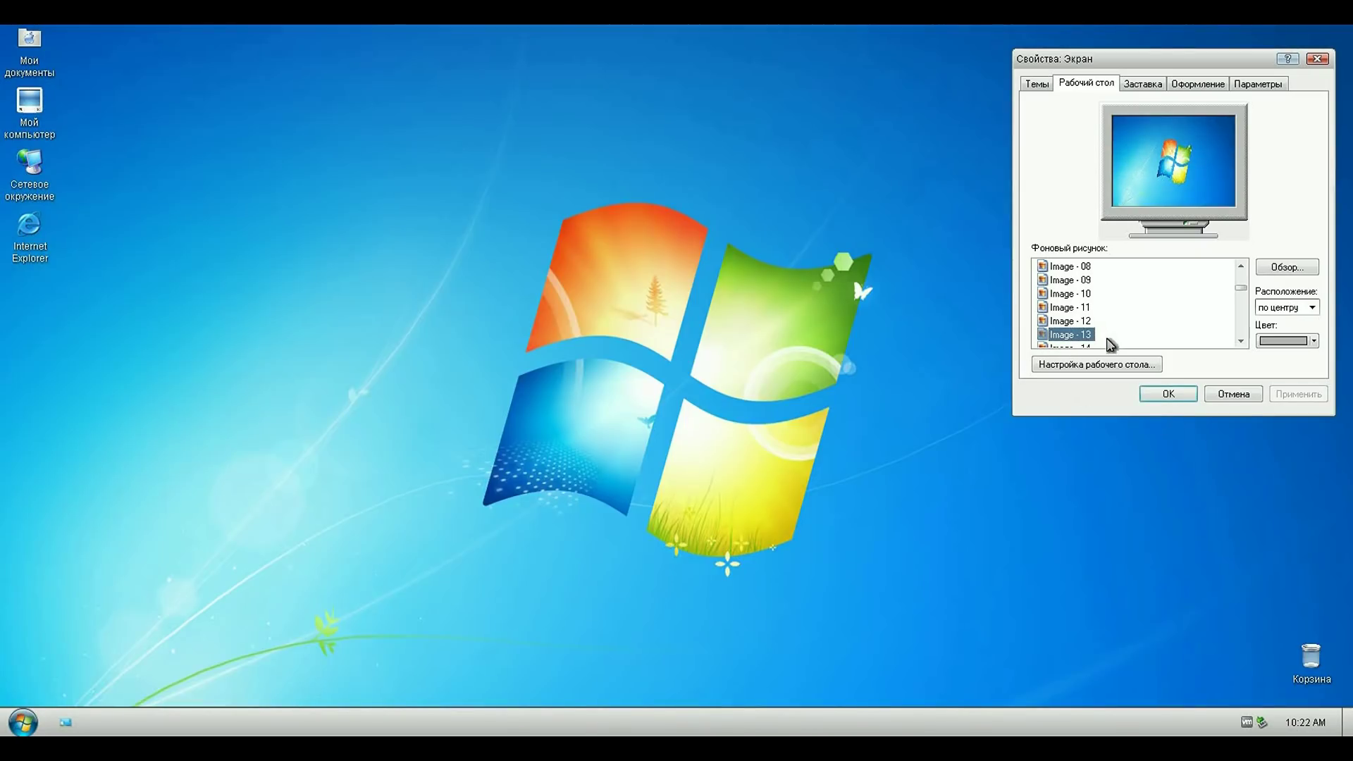
pyautogui.click(1104, 344)
pyautogui.press('Down')
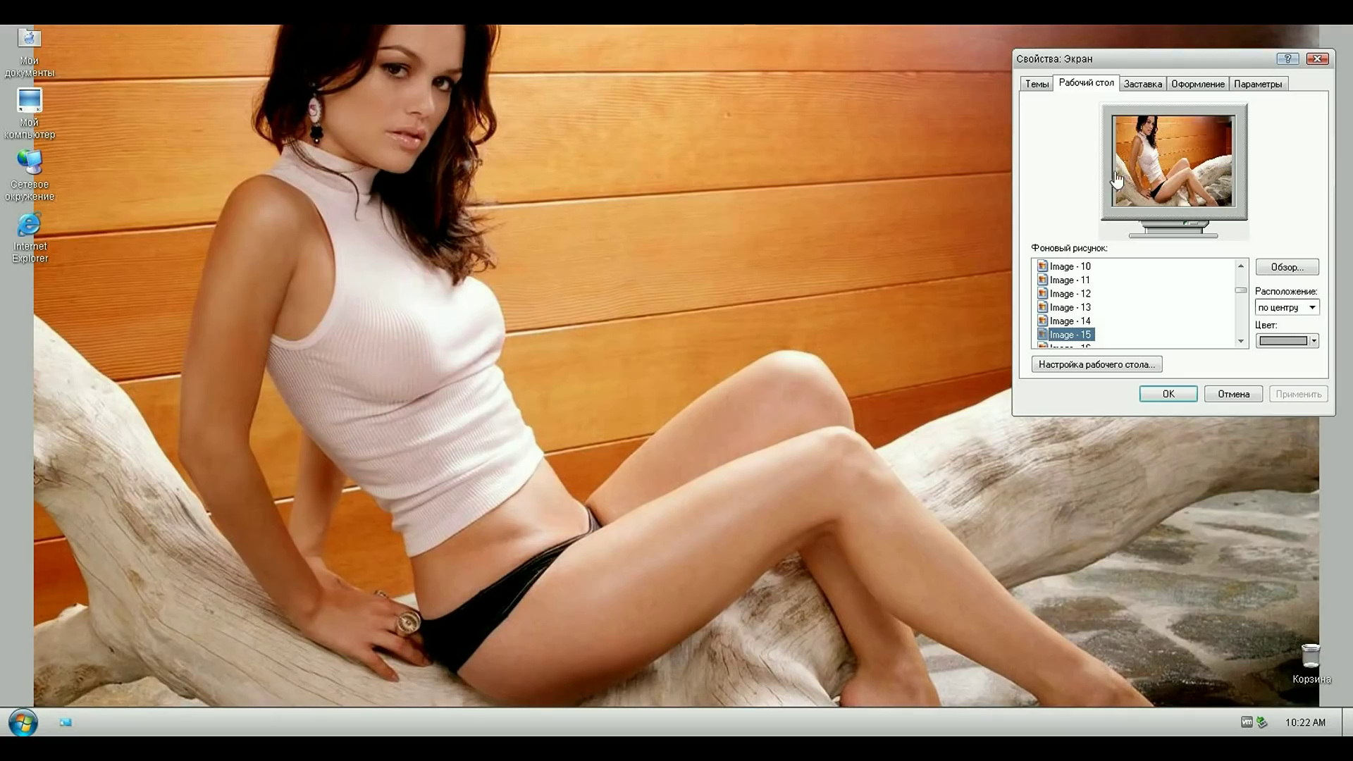
# Step: Apply the Image - 16 wallpaper followed by the Image - 19 wallpaper
pyautogui.click(1079, 347)
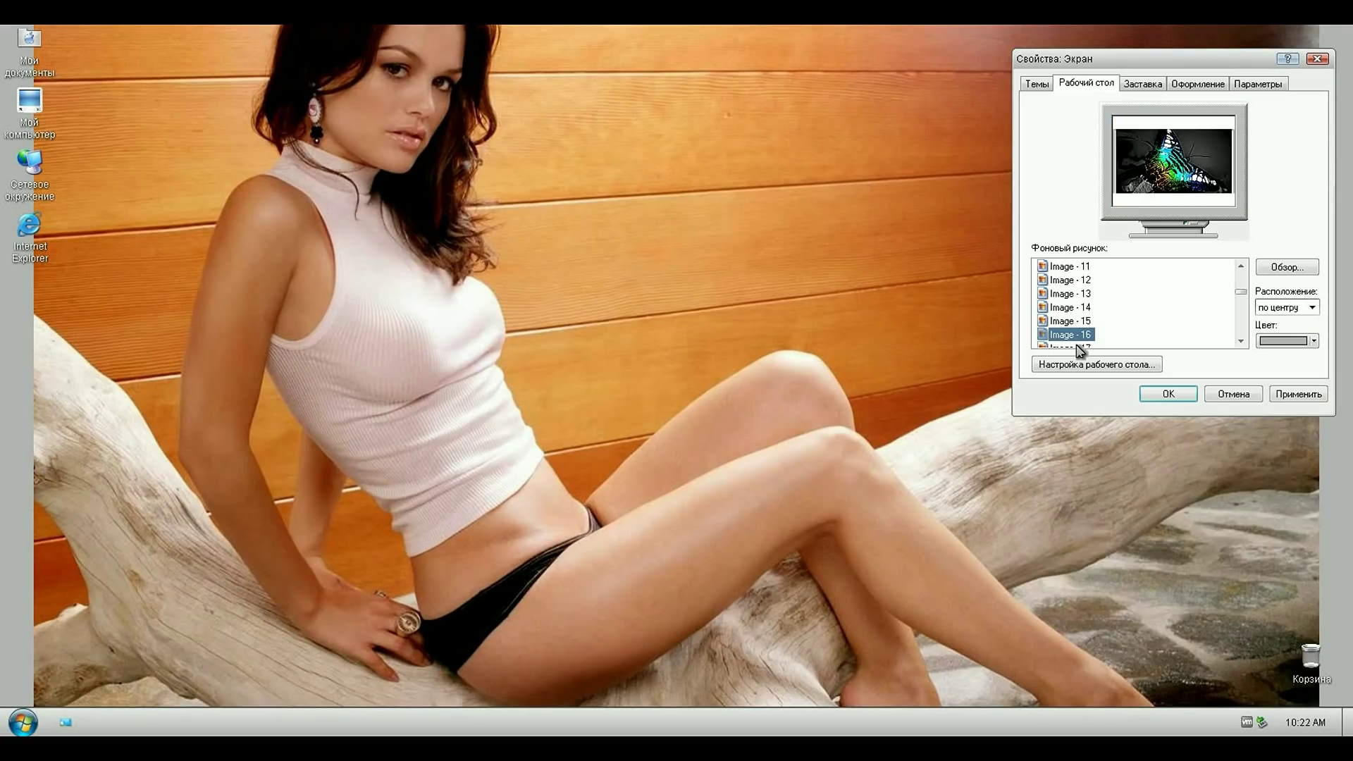
pyautogui.click(1294, 393)
pyautogui.press('Down')
pyautogui.press('Down')
pyautogui.press('Down')
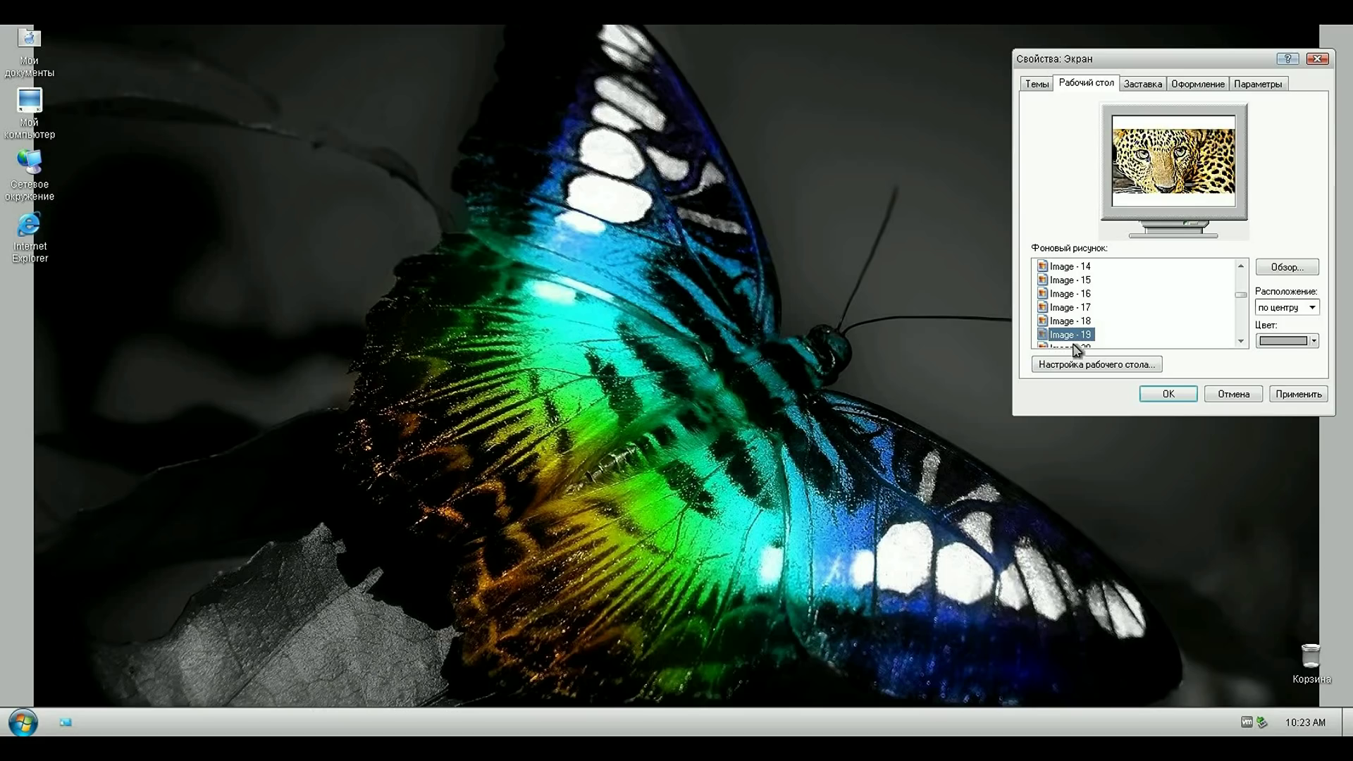
pyautogui.click(1298, 394)
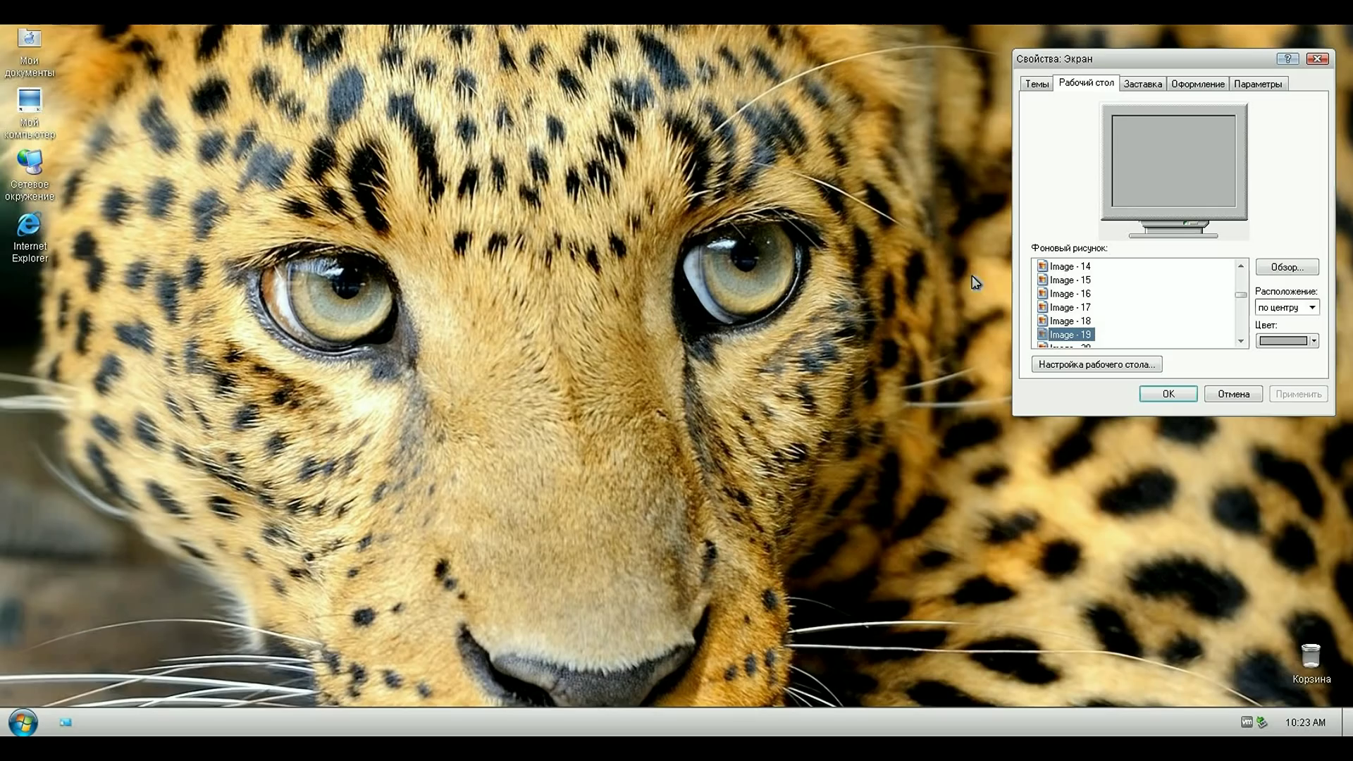
# Step: Apply the Image - 23 wallpaper followed by the Image - 24 wallpaper
pyautogui.click(1062, 346)
pyautogui.click(1062, 345)
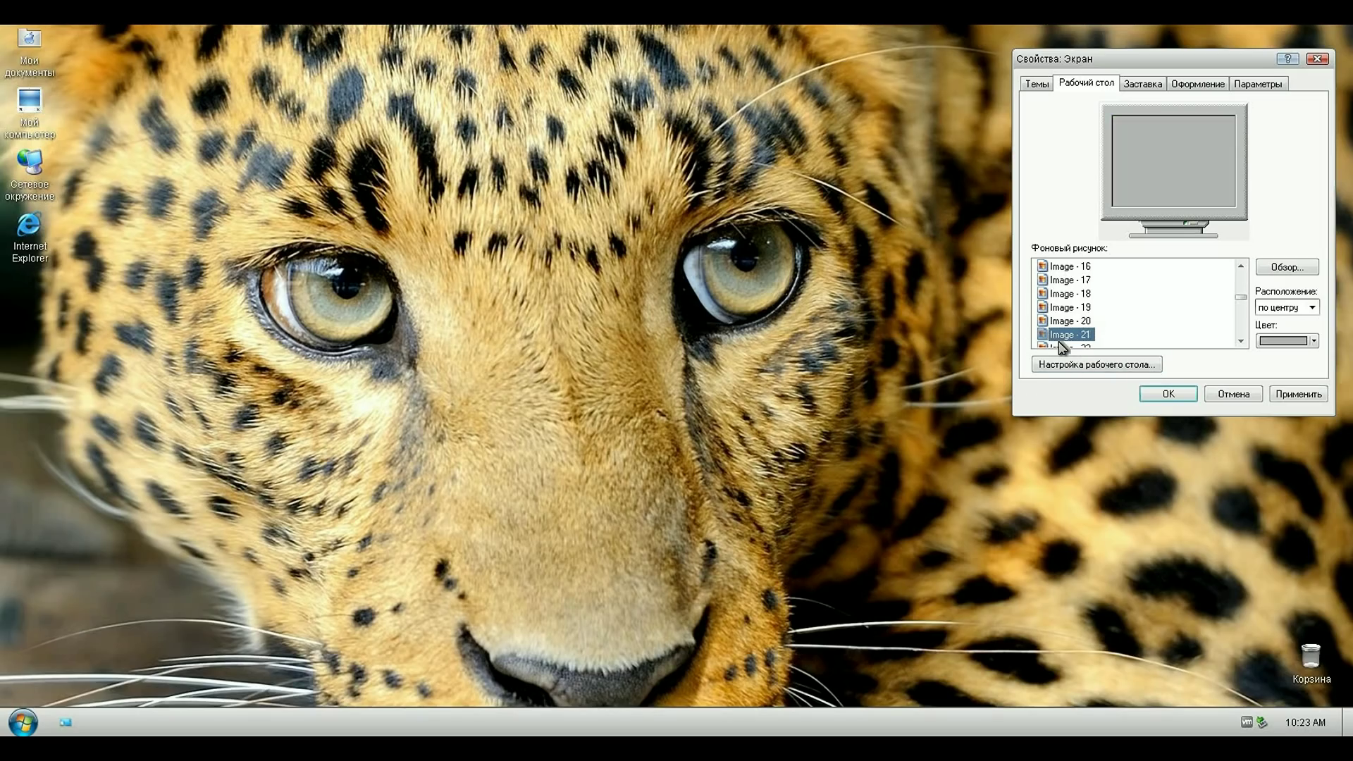
pyautogui.click(1062, 346)
pyautogui.click(1062, 345)
pyautogui.hotkey('alt', 'a')
pyautogui.click(1101, 346)
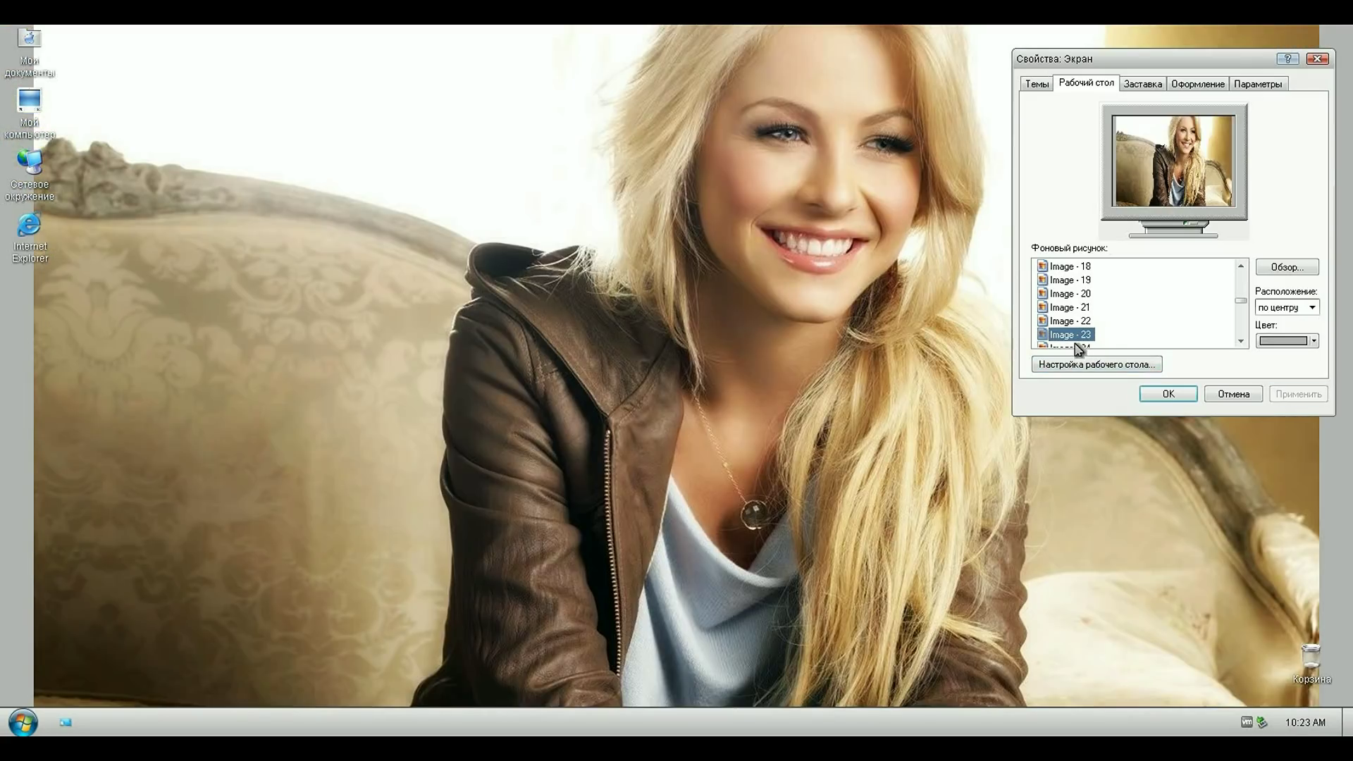
pyautogui.hotkey('alt', 'a')
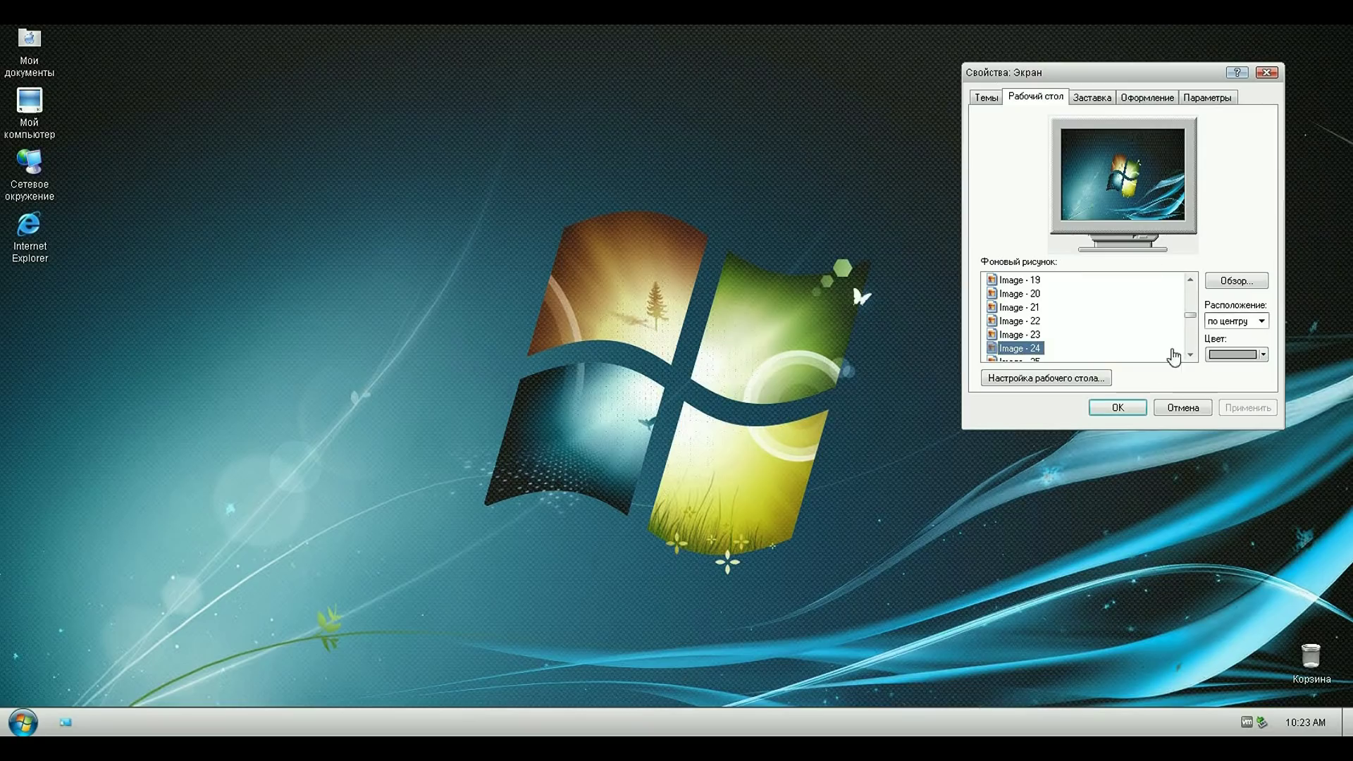
# Step: Step through the background pictures from Image - 25 onward to preview each one
pyautogui.click(1033, 356)
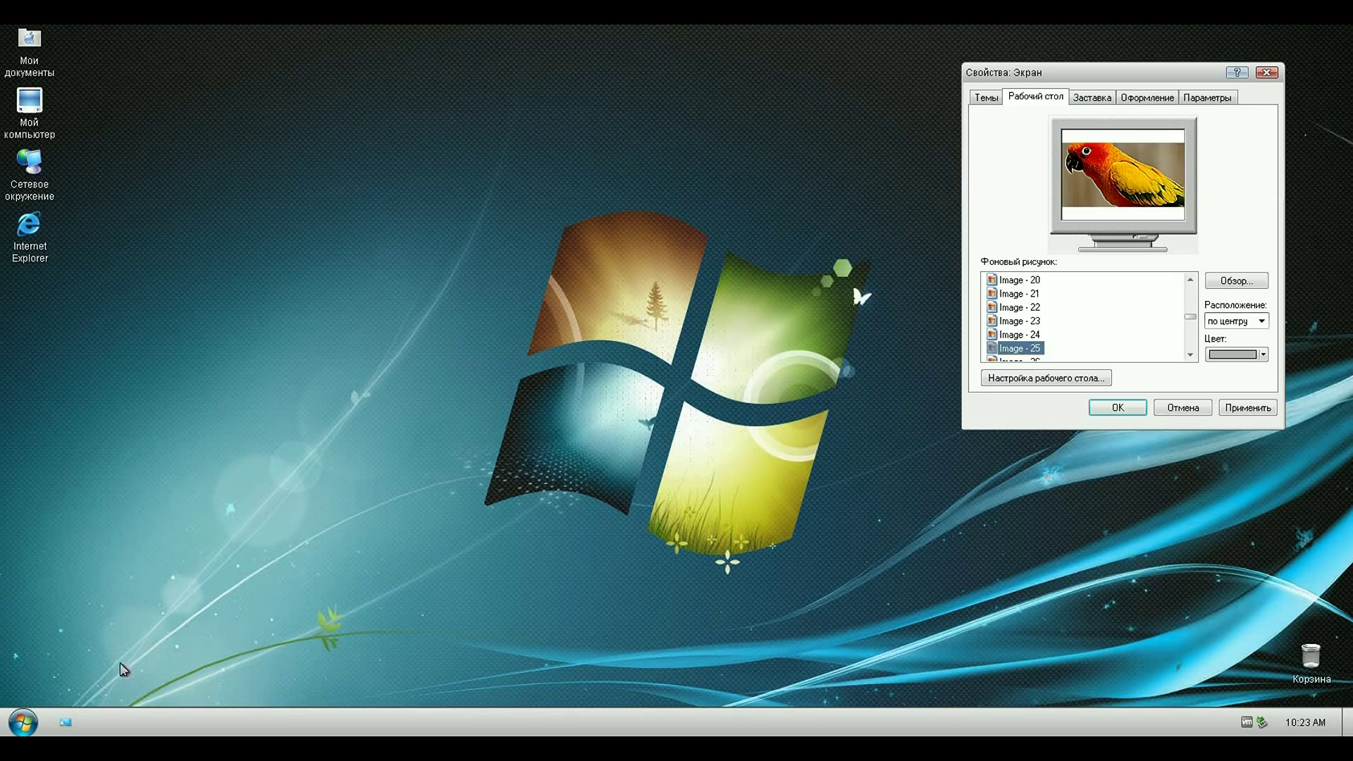
pyautogui.press('Down')
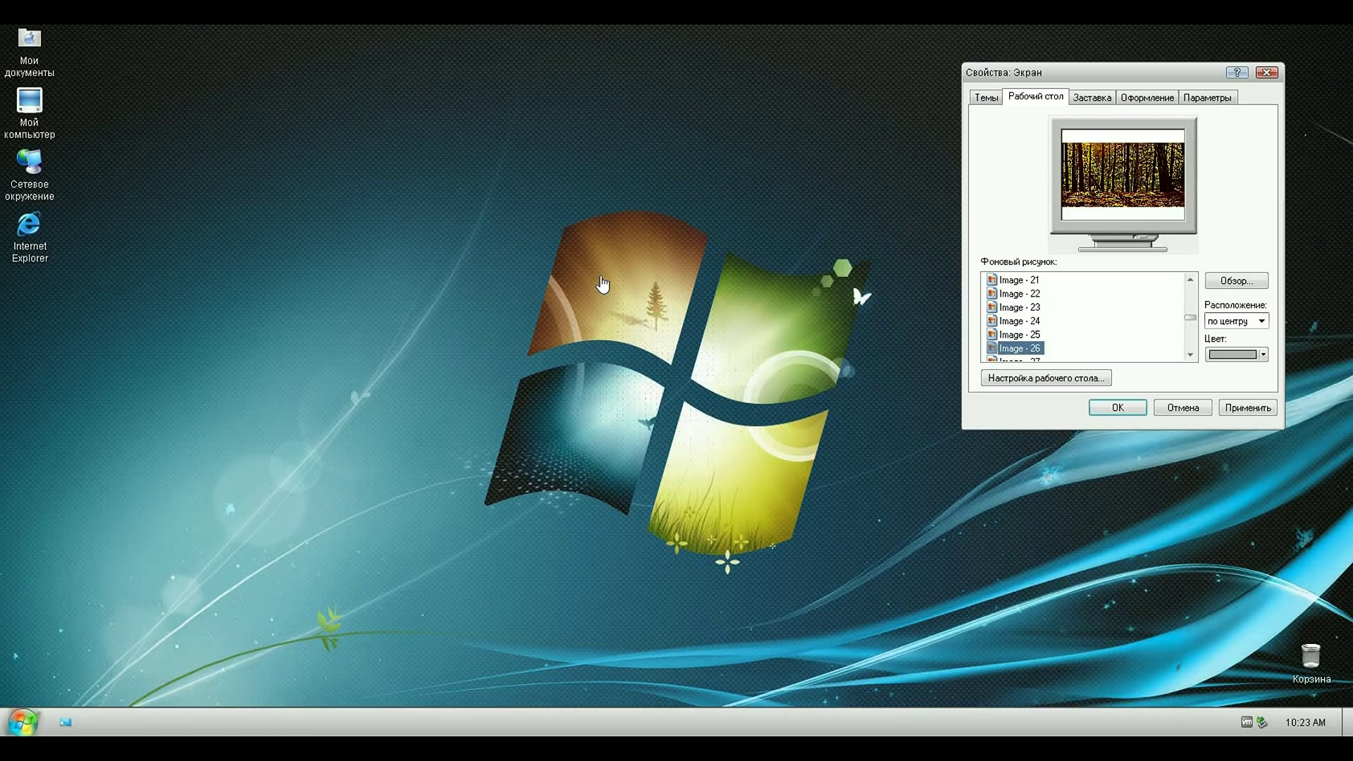
pyautogui.press('Down')
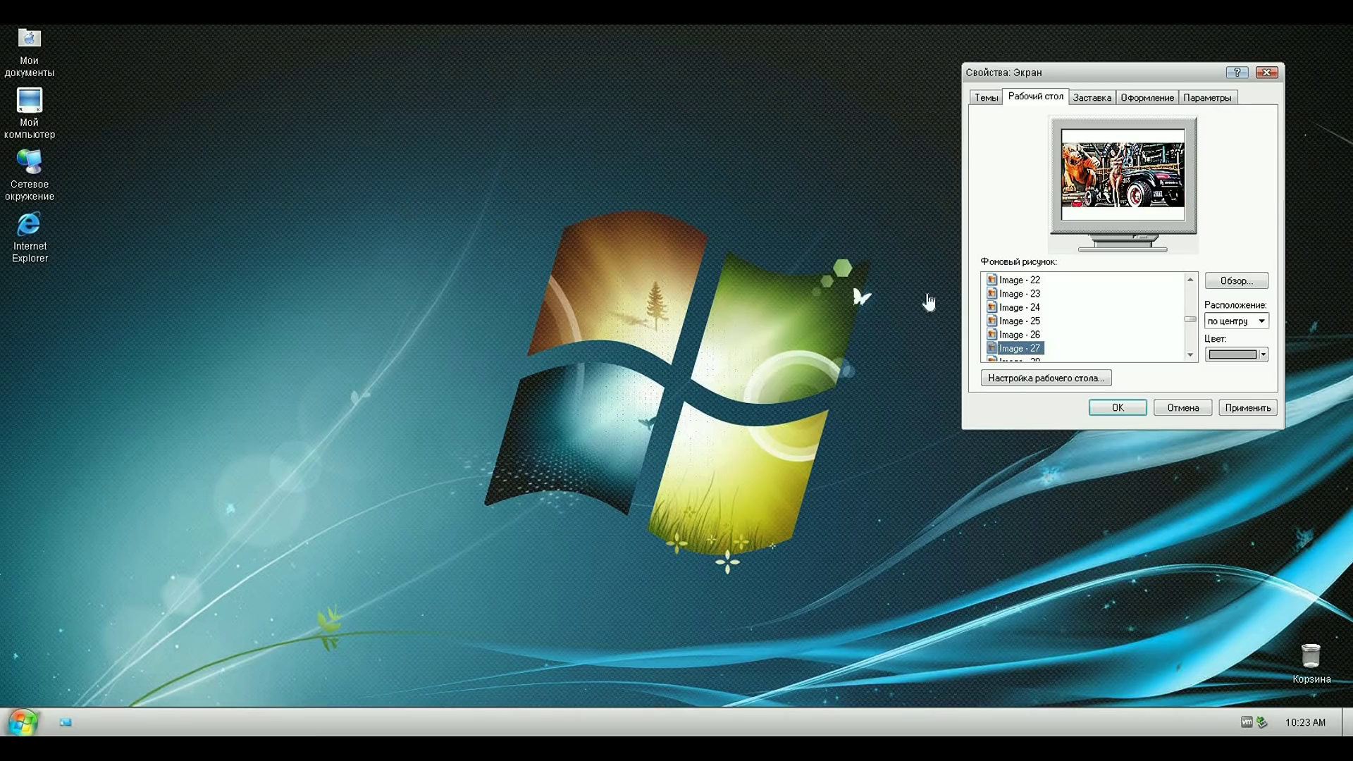
pyautogui.click(1022, 359)
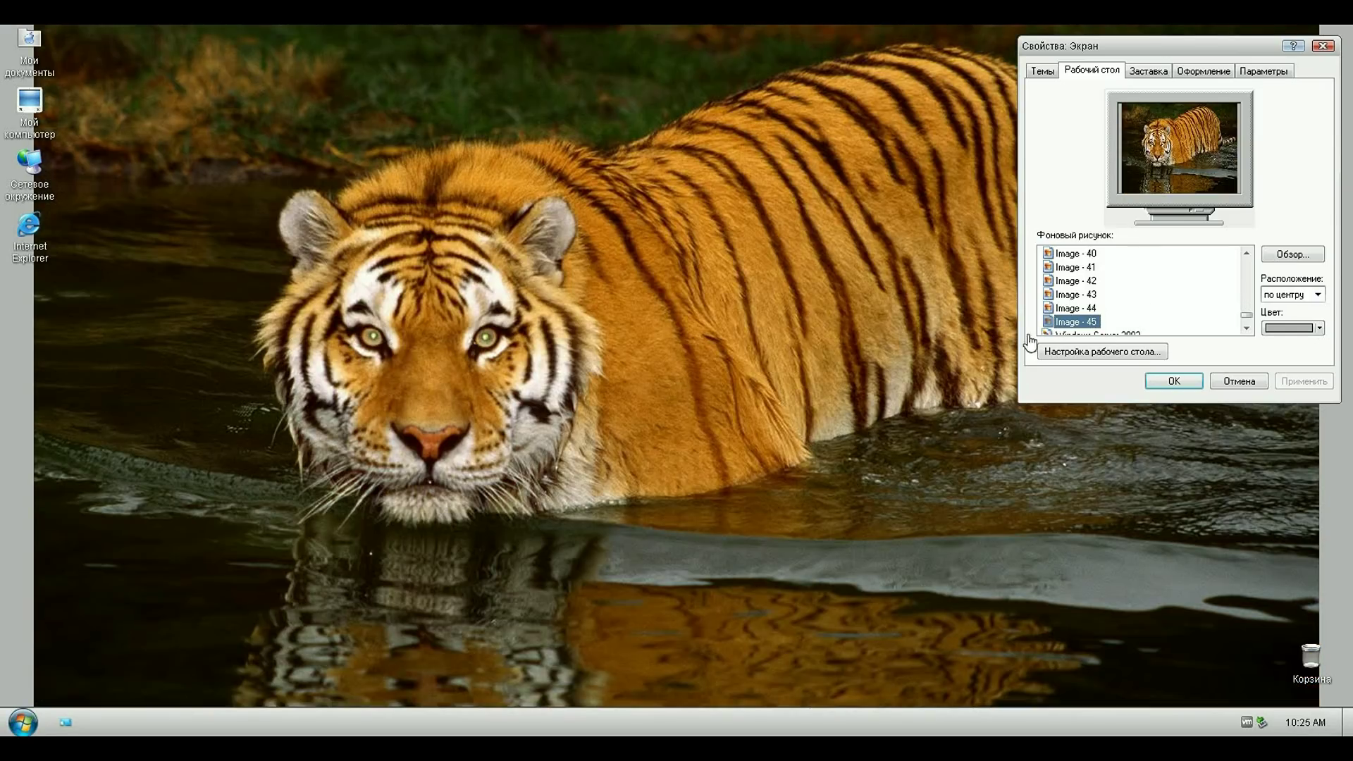
# Step: Preview the Leopard background at the end of the wallpaper list
pyautogui.click(1247, 328)
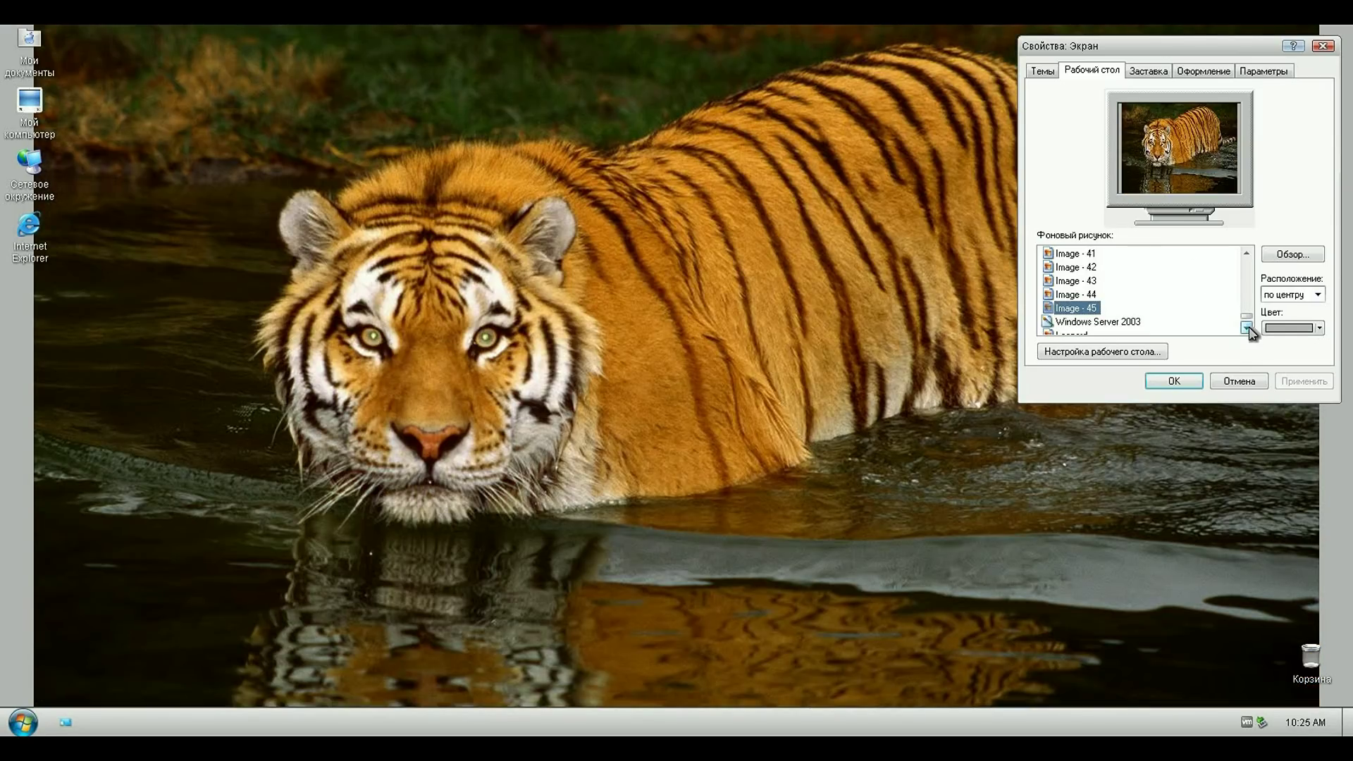
pyautogui.scroll(-1, 1119, 342)
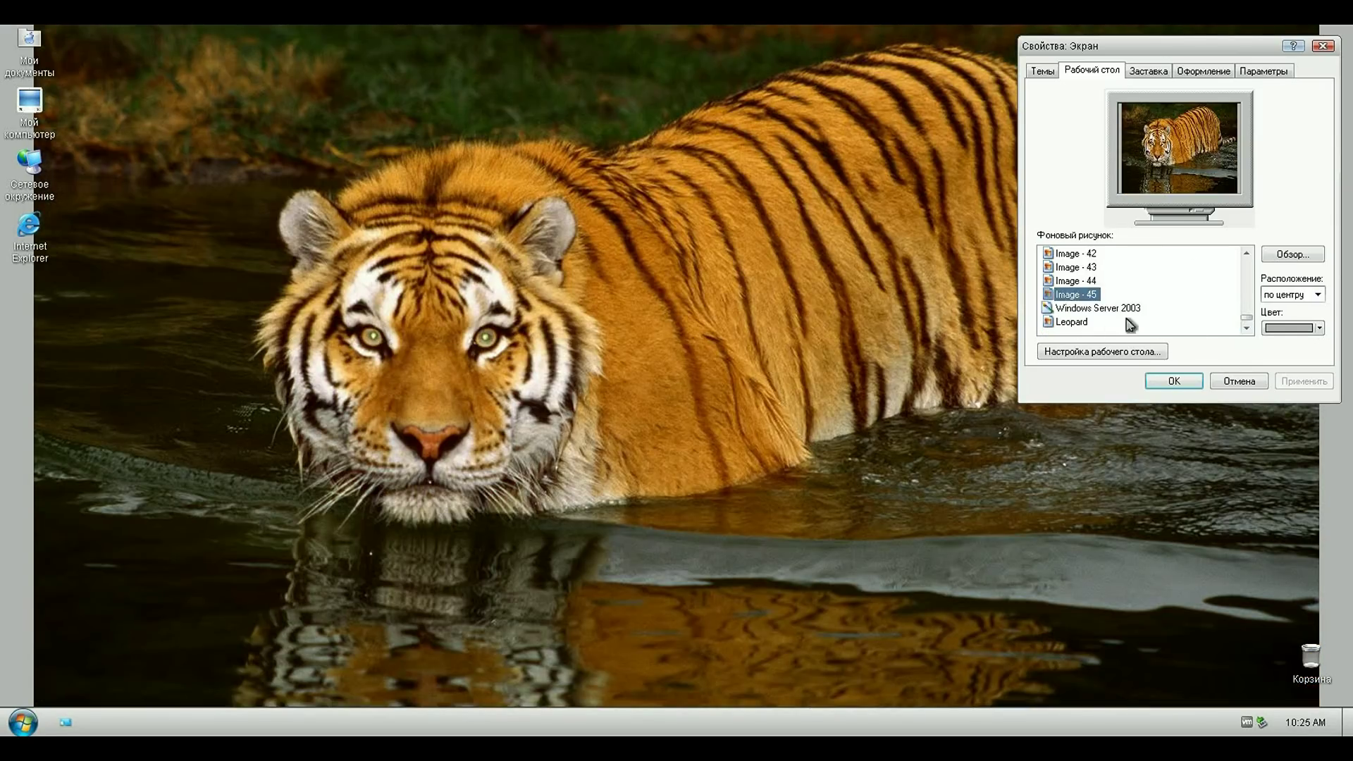
pyautogui.click(1106, 323)
# Step: Set Image - 36 as the desktop wallpaper and accept the display properties
pyautogui.click(1091, 282)
pyautogui.scroll(3, 1089, 279)
pyautogui.click(1089, 281)
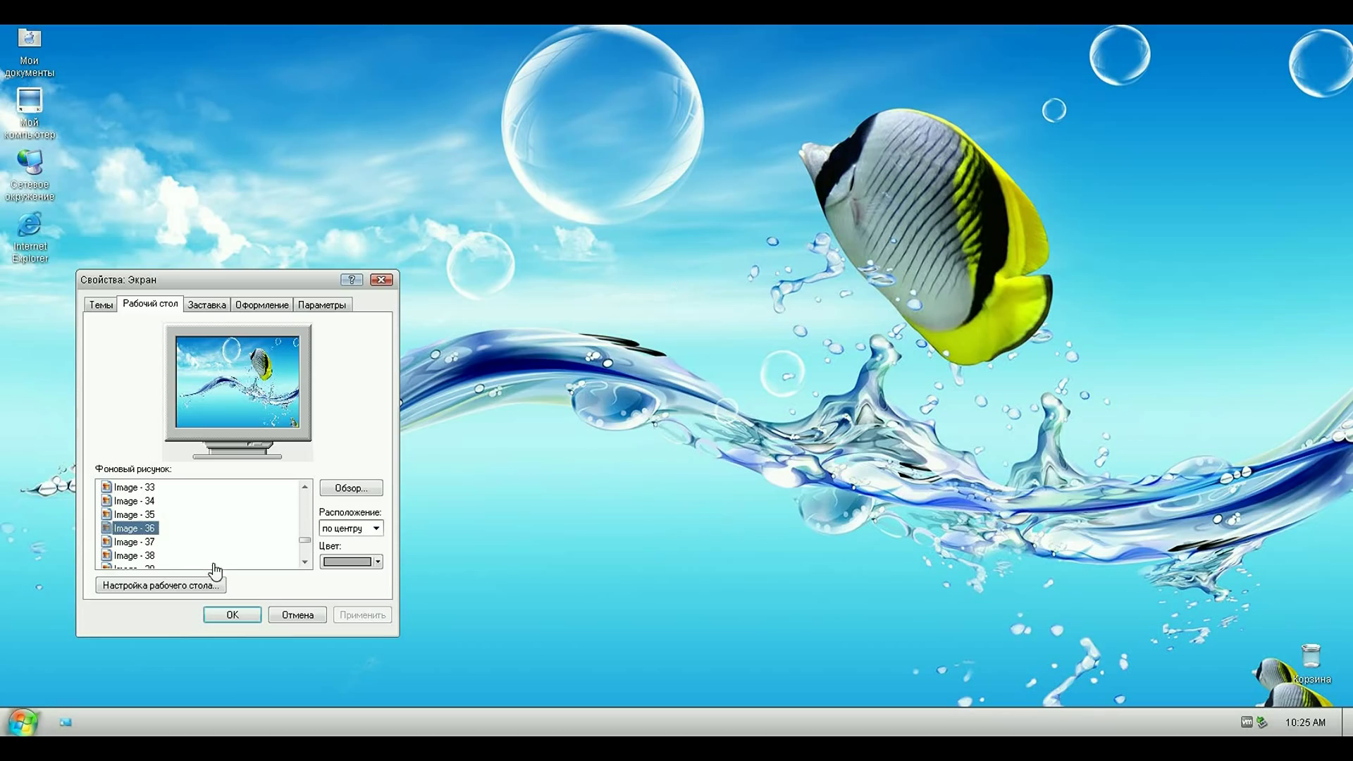
pyautogui.click(233, 615)
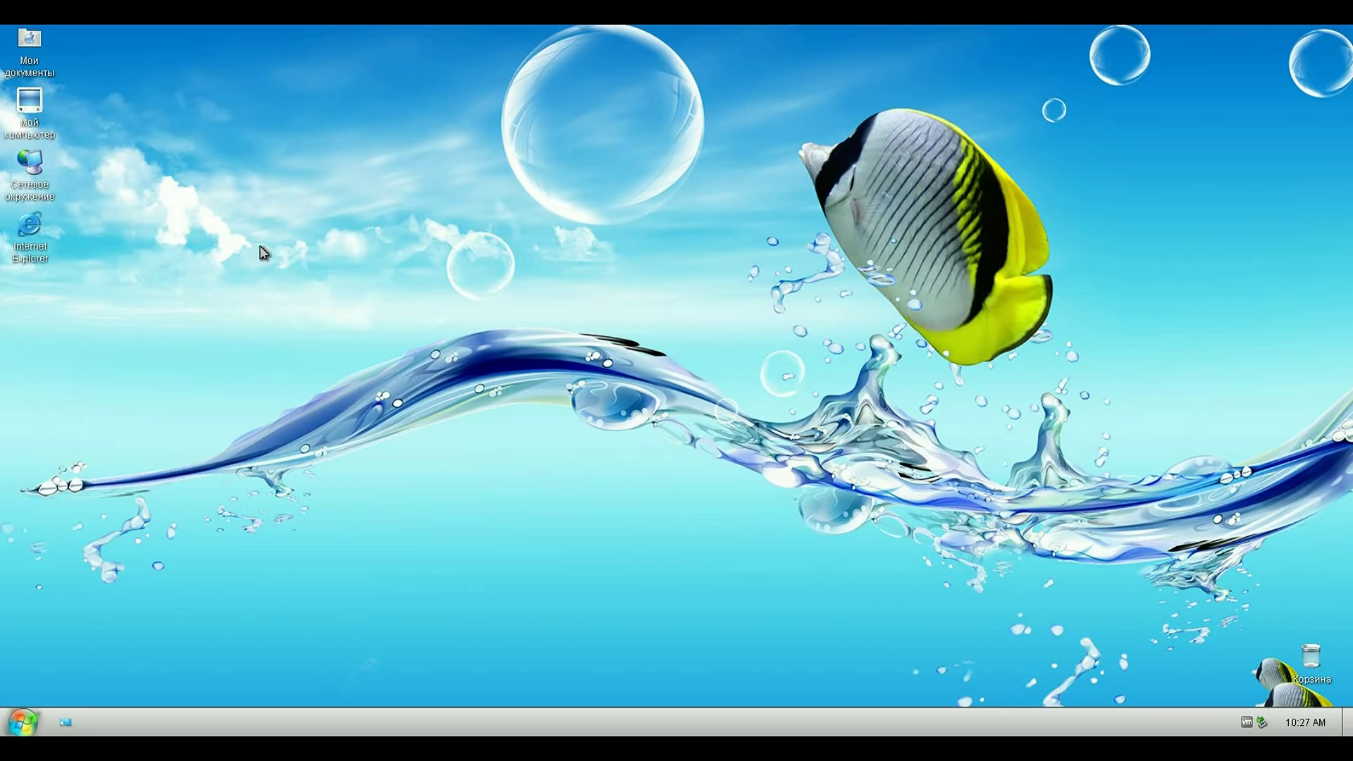
# Step: Open My Computer to view its drives and system folders, moving the window toward the middle of the desktop
pyautogui.doubleClick(34, 127)
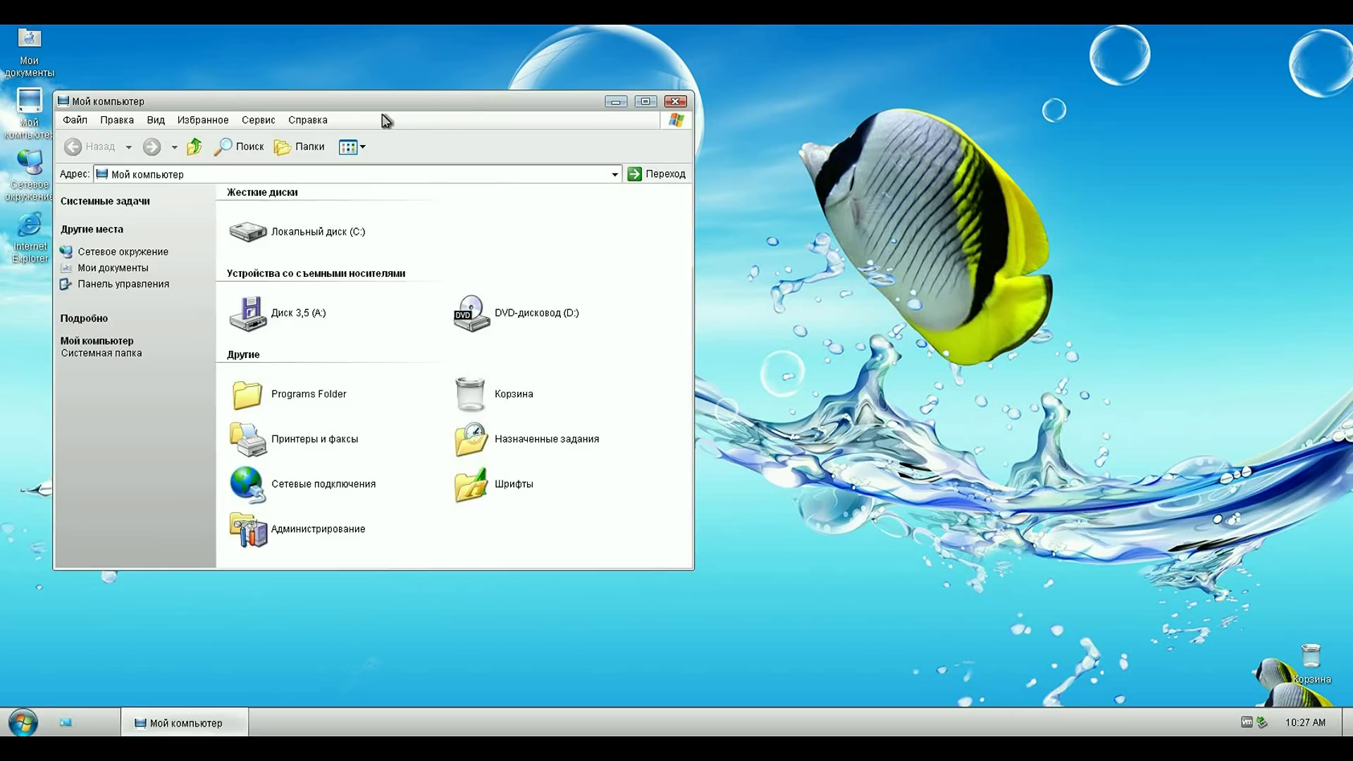
pyautogui.moveTo(312, 102); pyautogui.dragTo(557, 78)
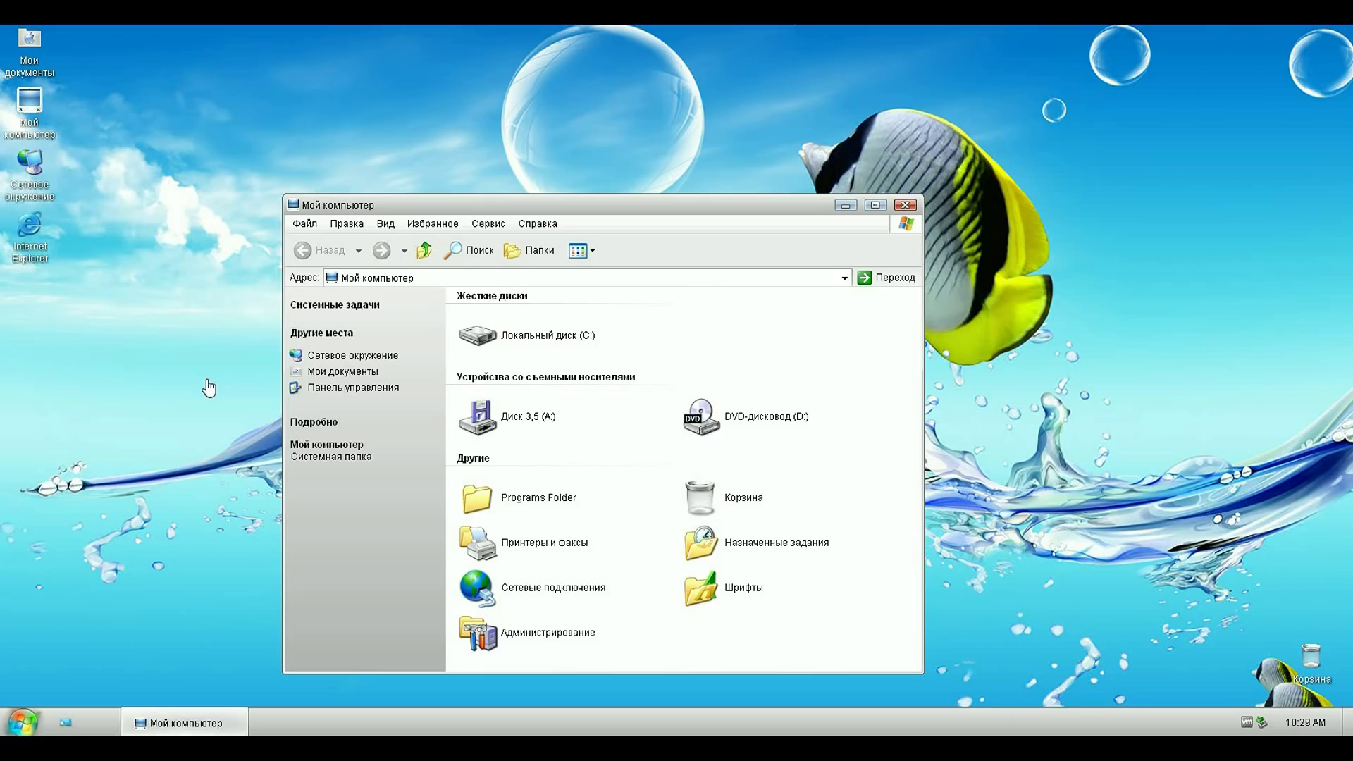
pyautogui.moveTo(299, 179); pyautogui.dragTo(311, 185)
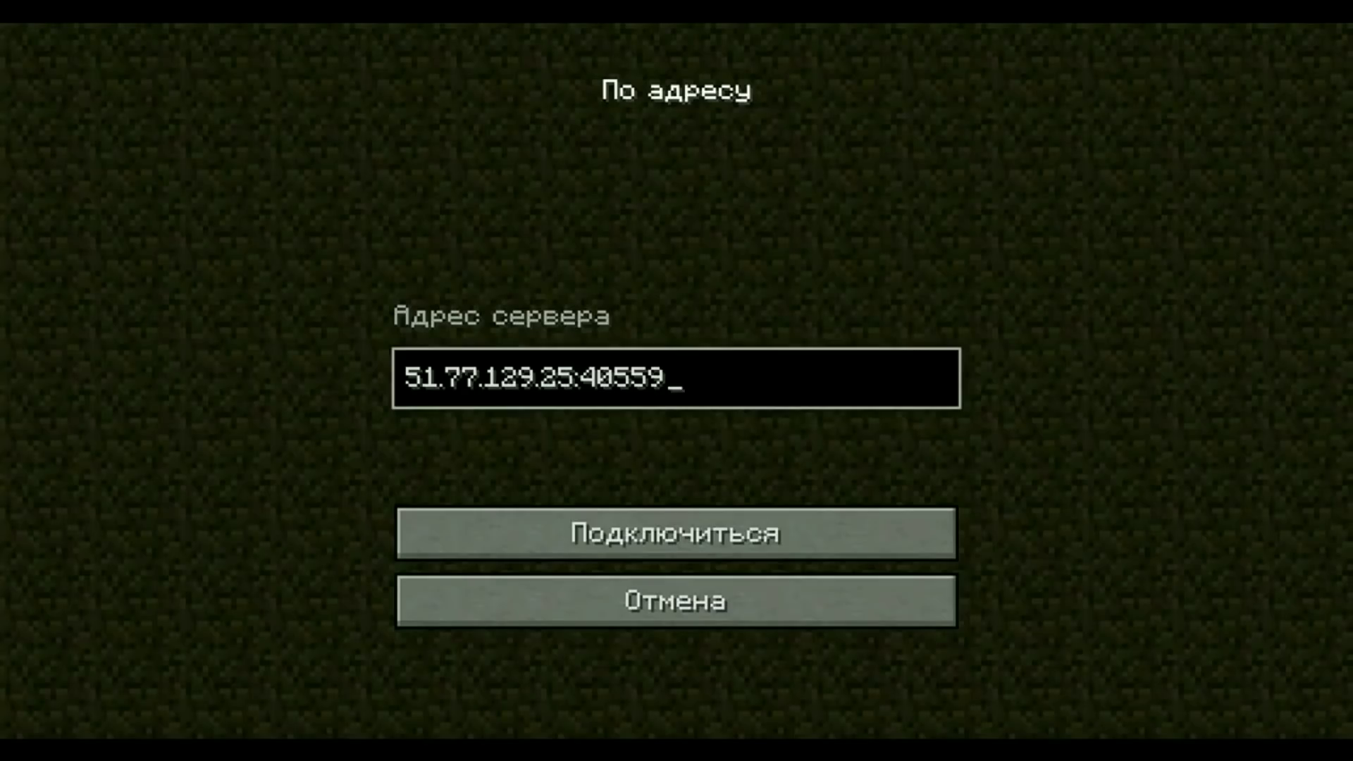
pyautogui.click(676, 534)
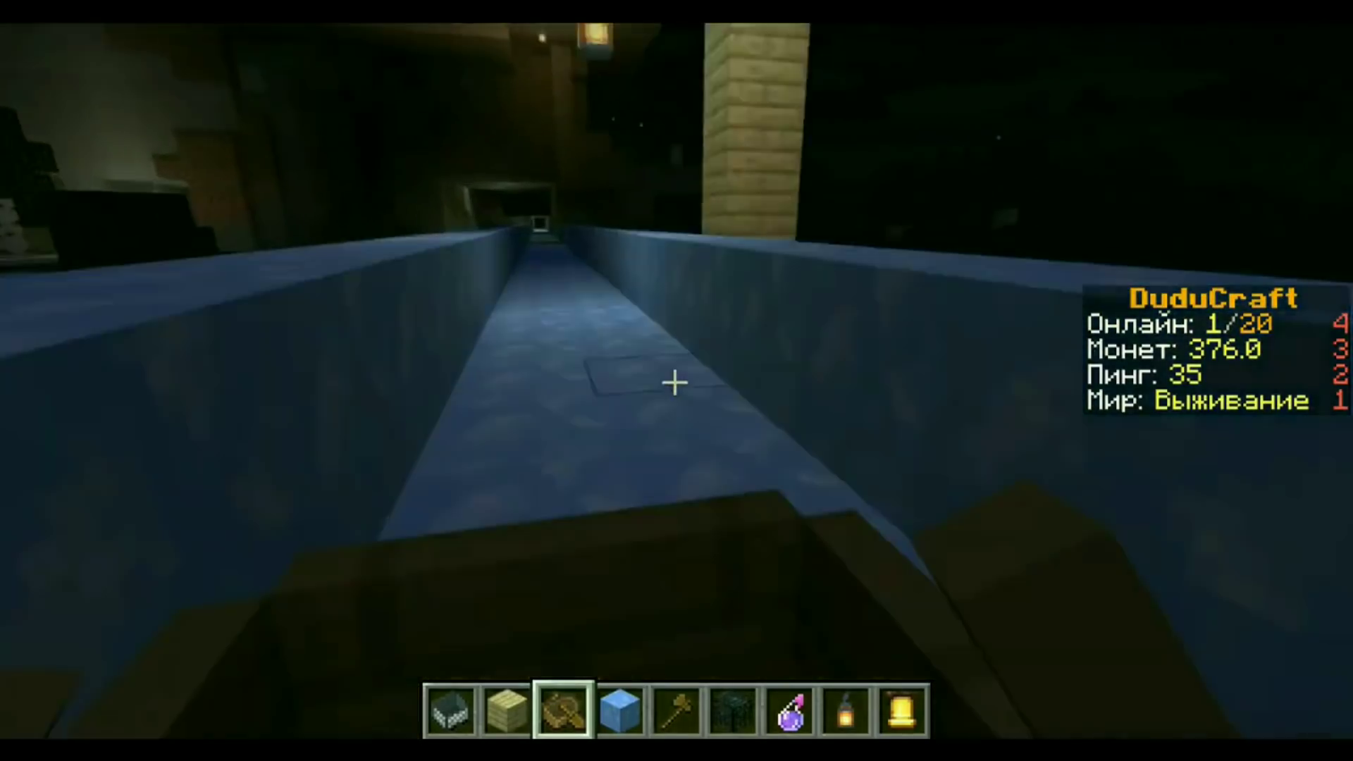
pyautogui.press('w')
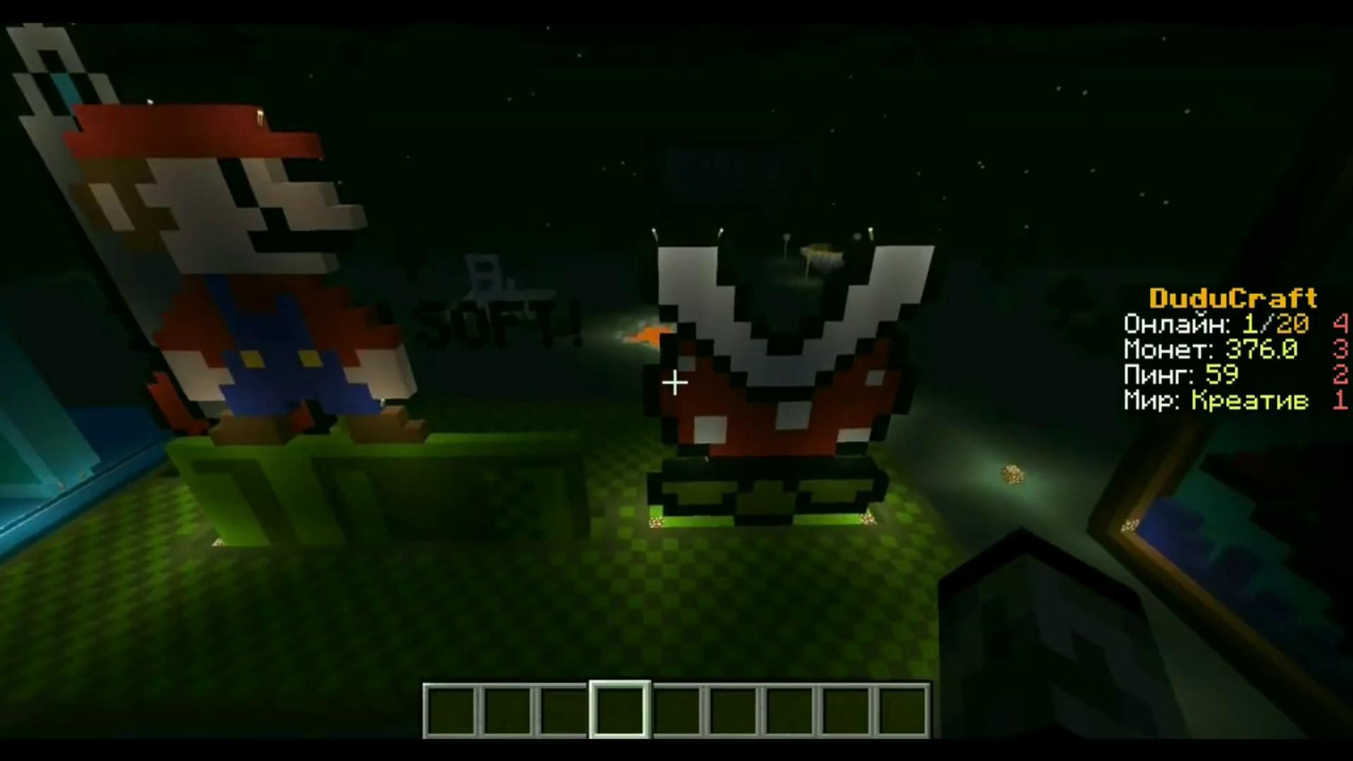
pyautogui.press('w')
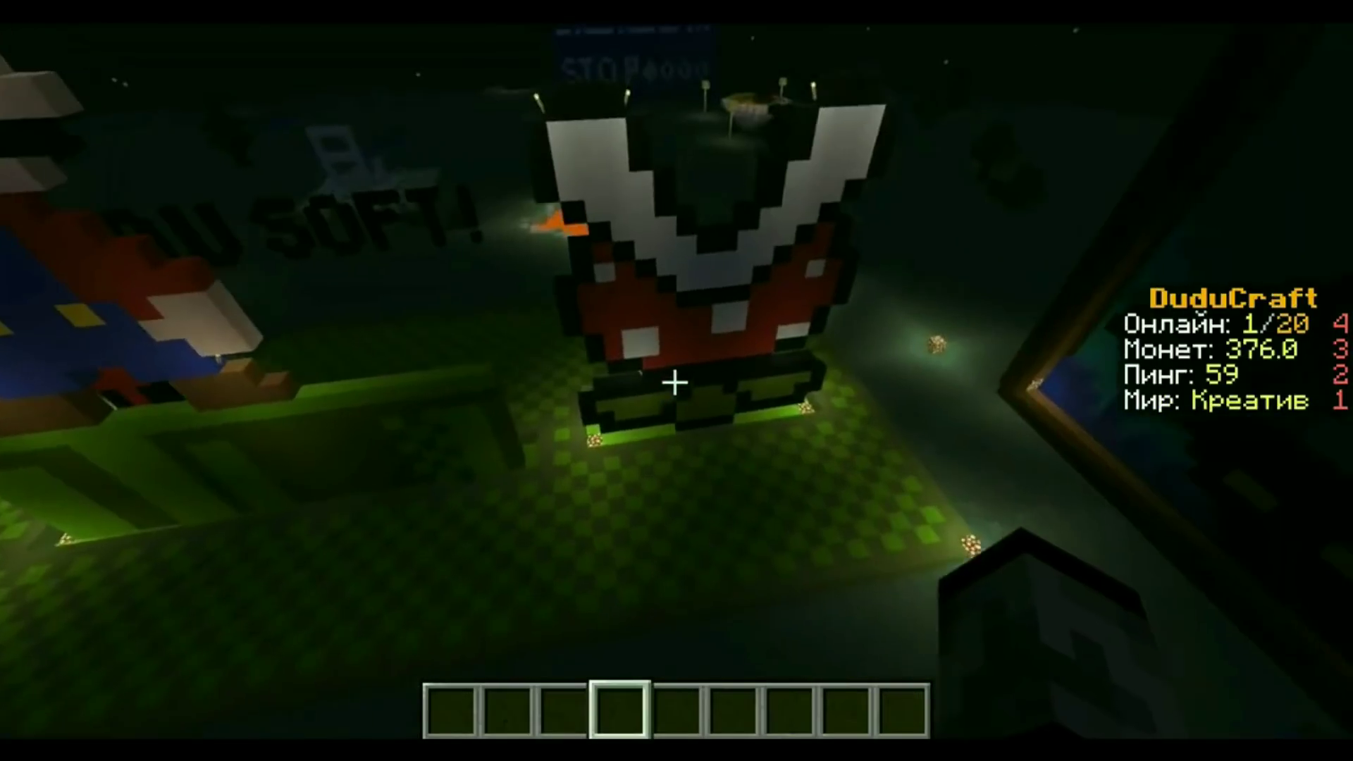
pyautogui.press('w')
pyautogui.press('w')
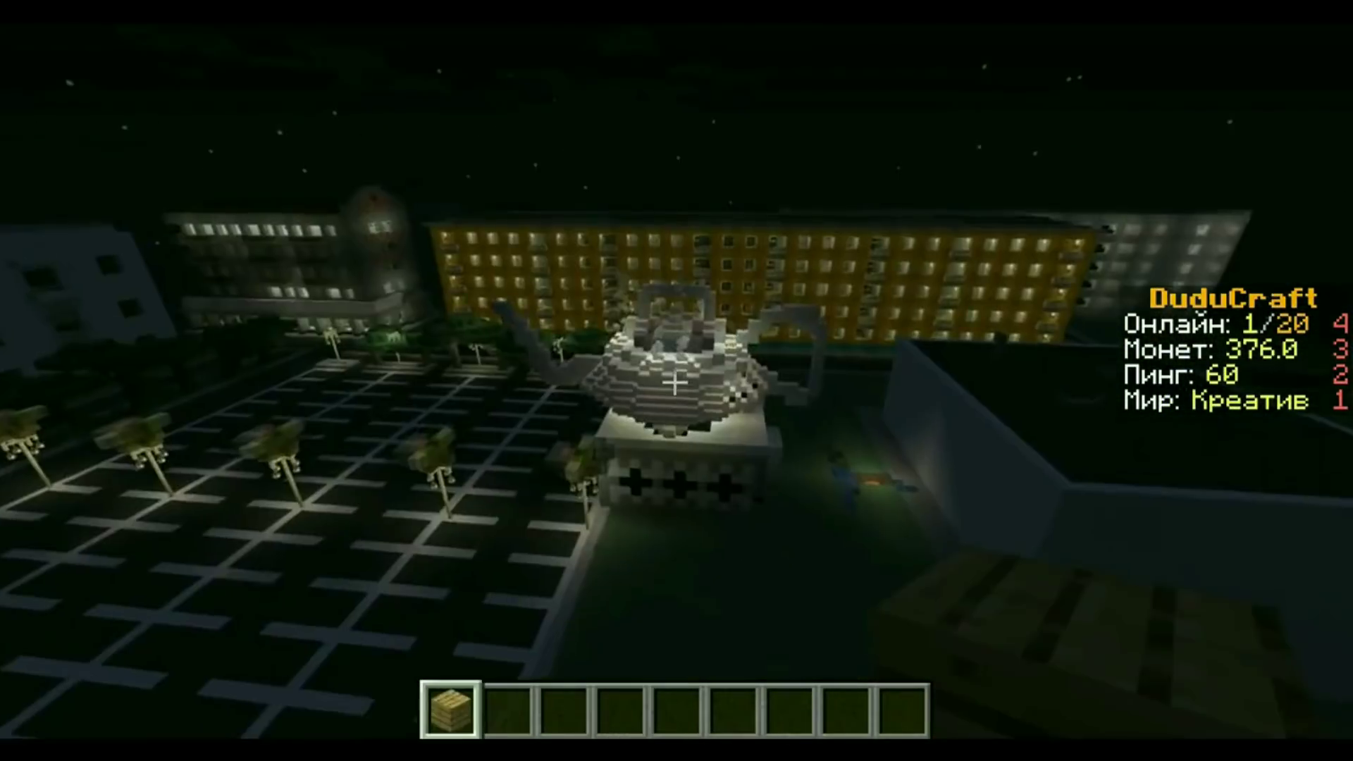
pyautogui.press('w')
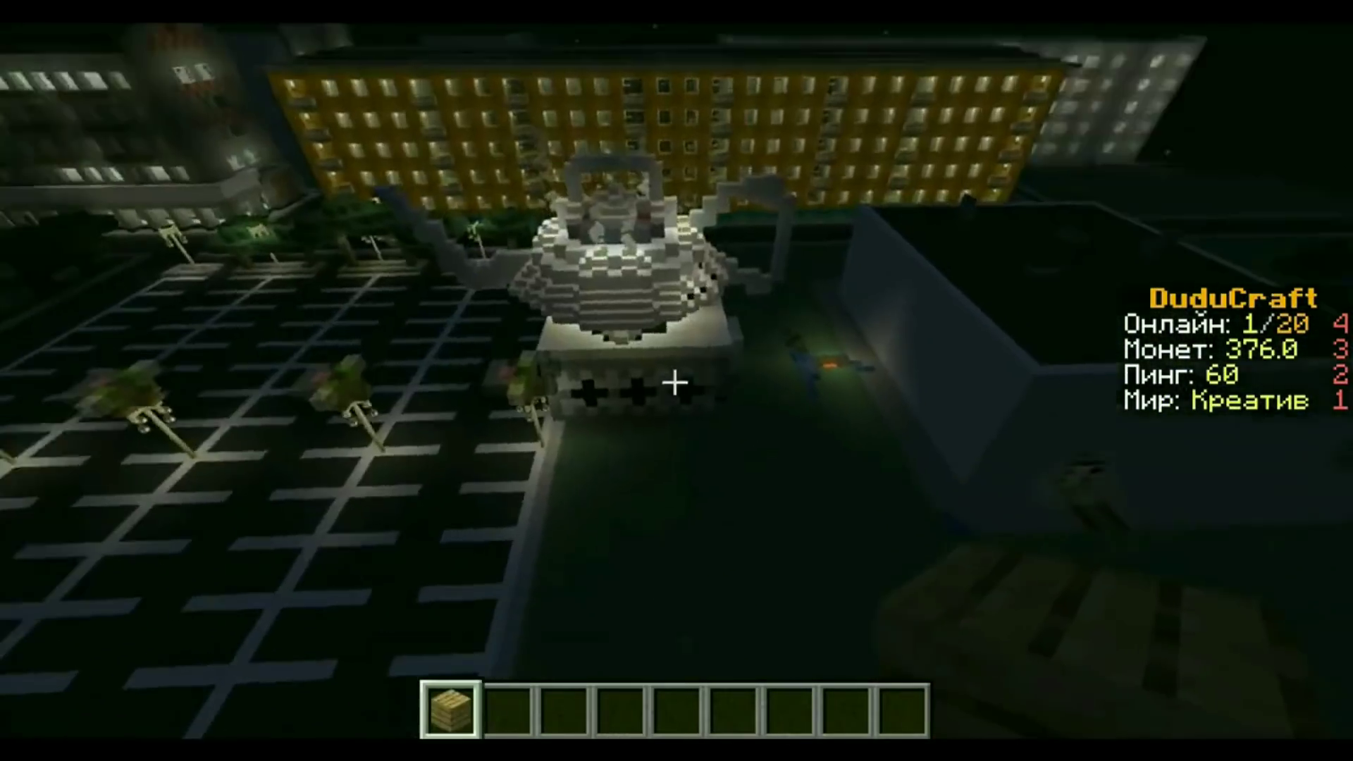
pyautogui.press('w')
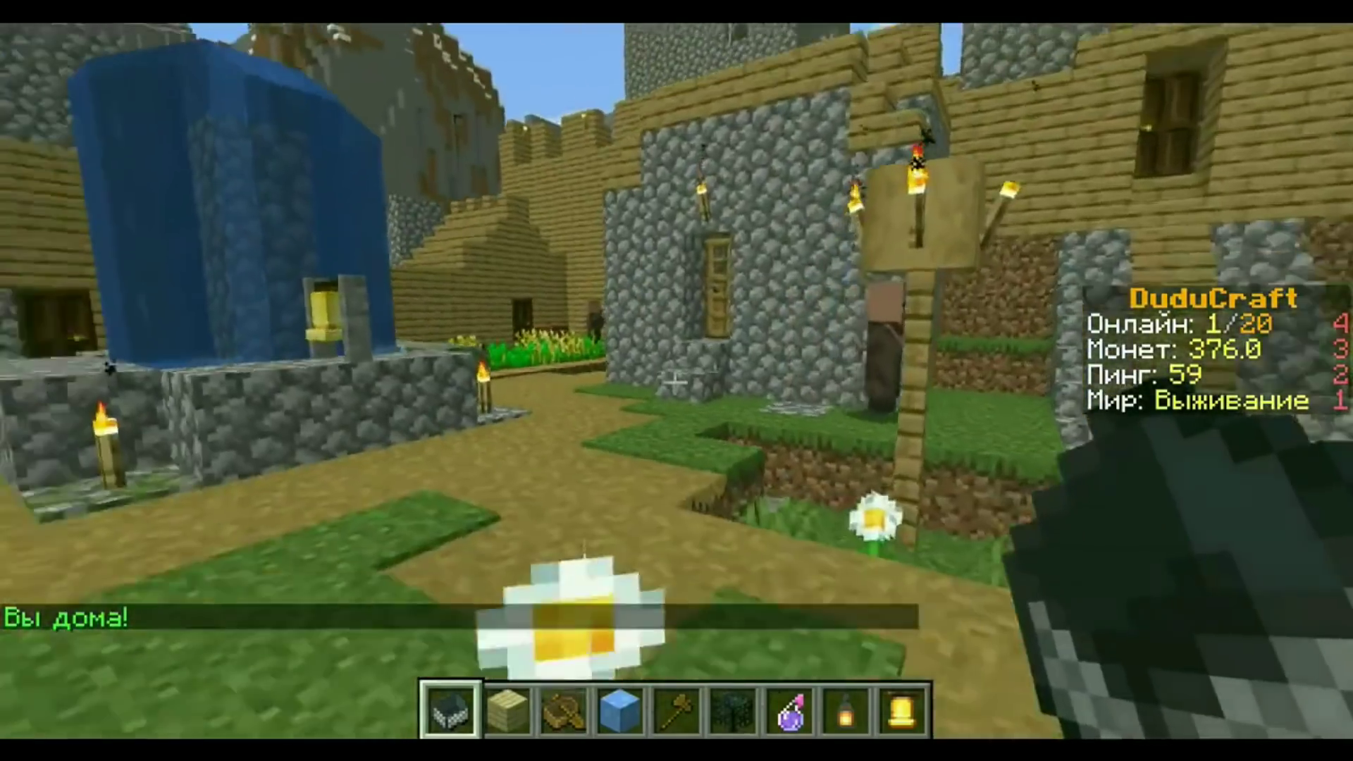
pyautogui.press('space')
pyautogui.press('w')
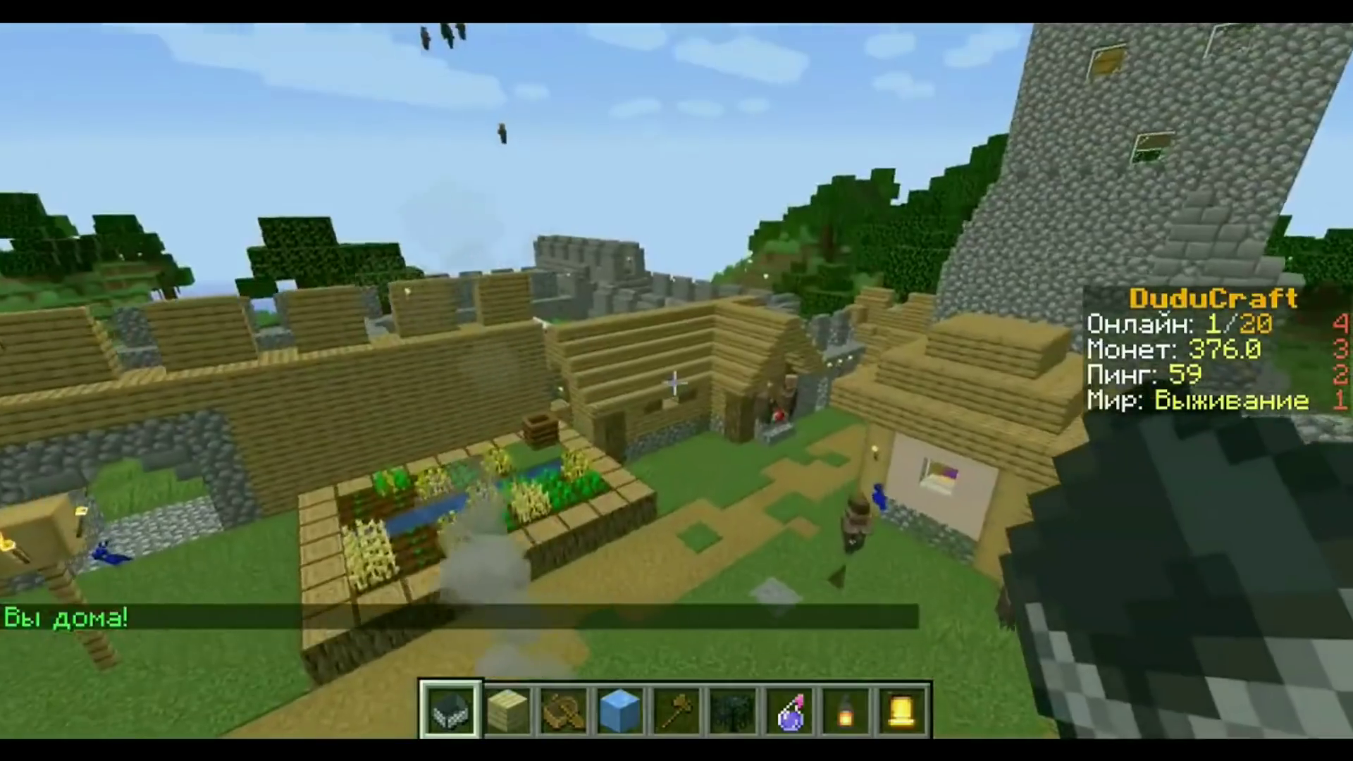
pyautogui.press('w')
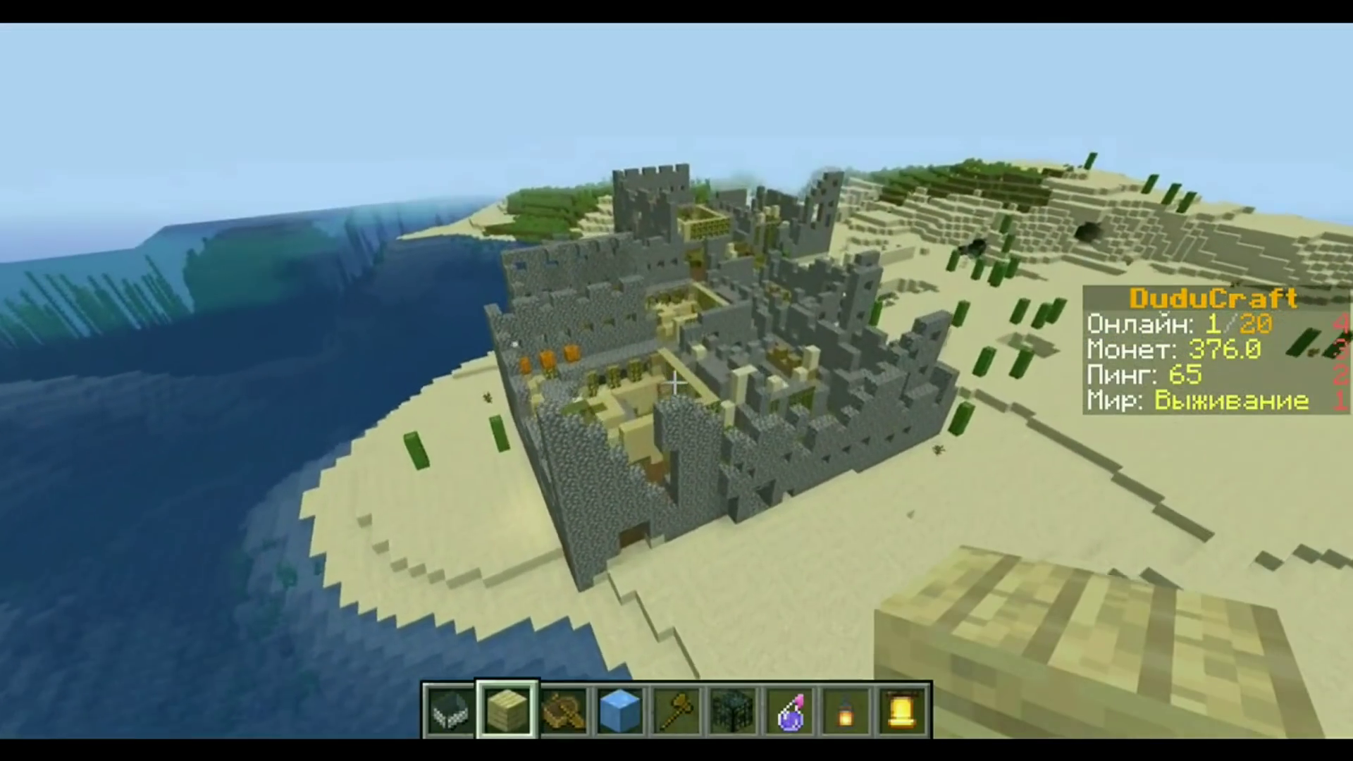
pyautogui.press('w')
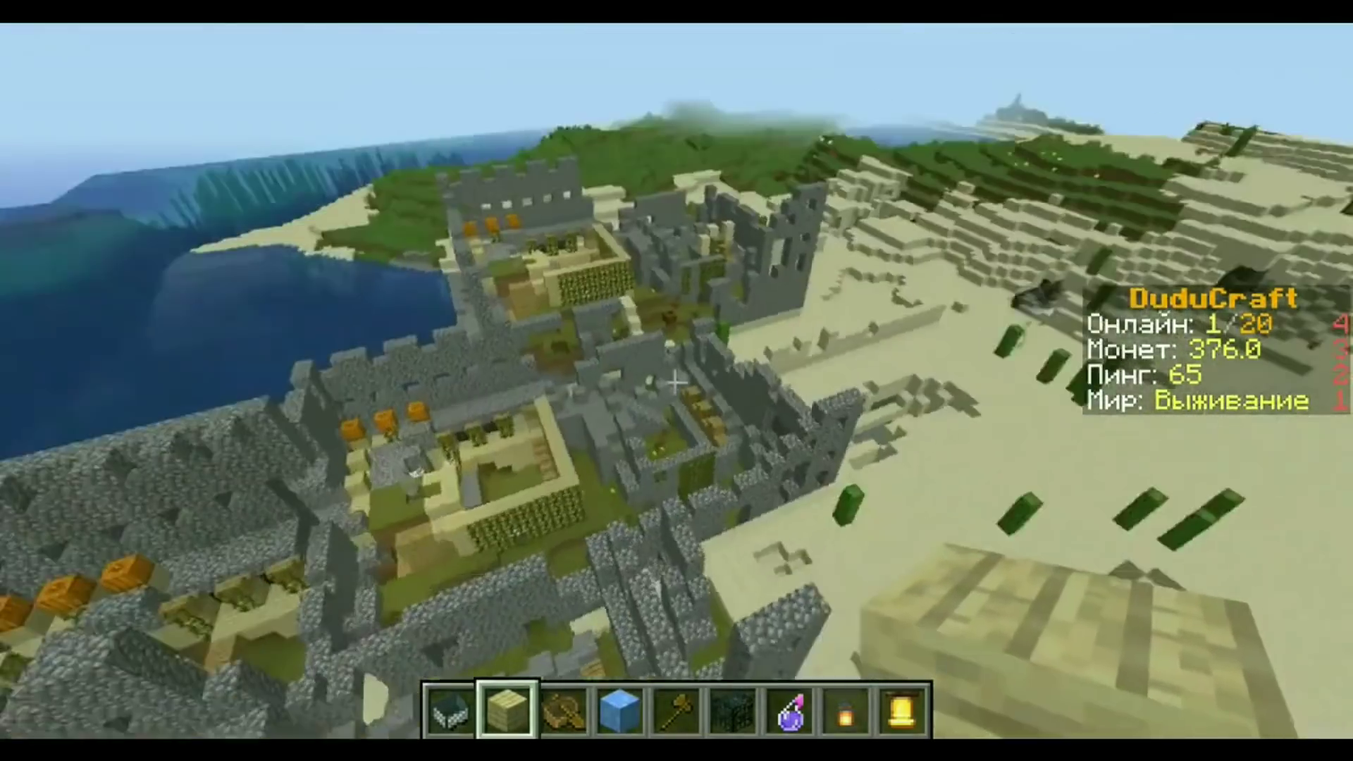
pyautogui.press('w')
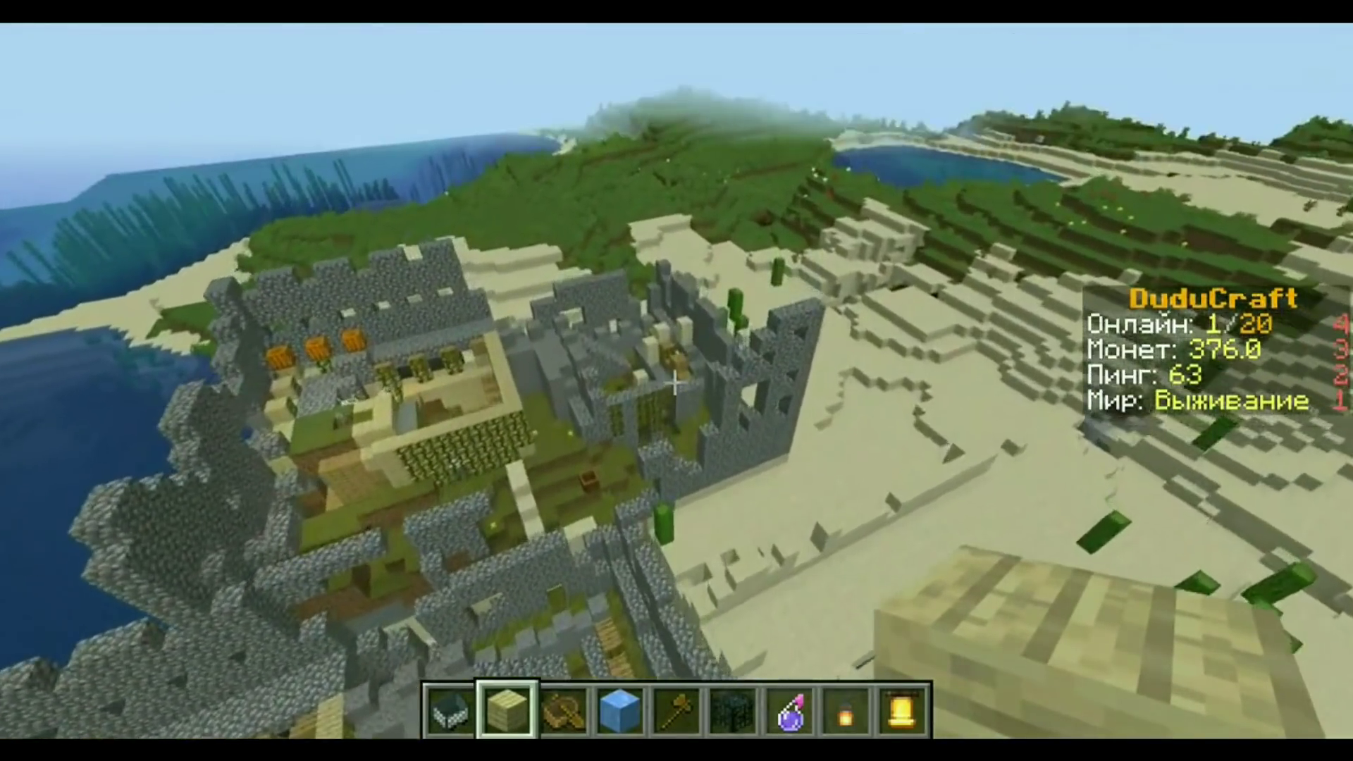
pyautogui.press('w')
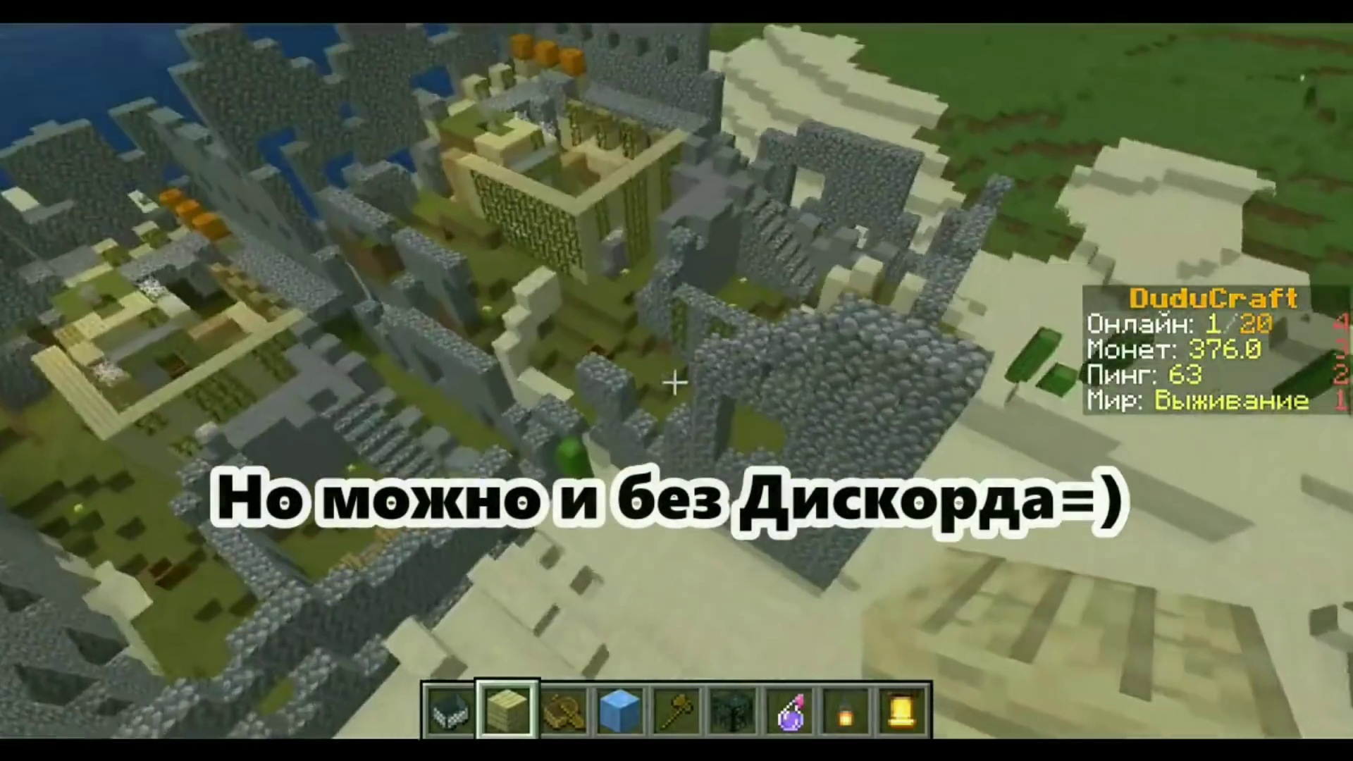
pyautogui.press('w')
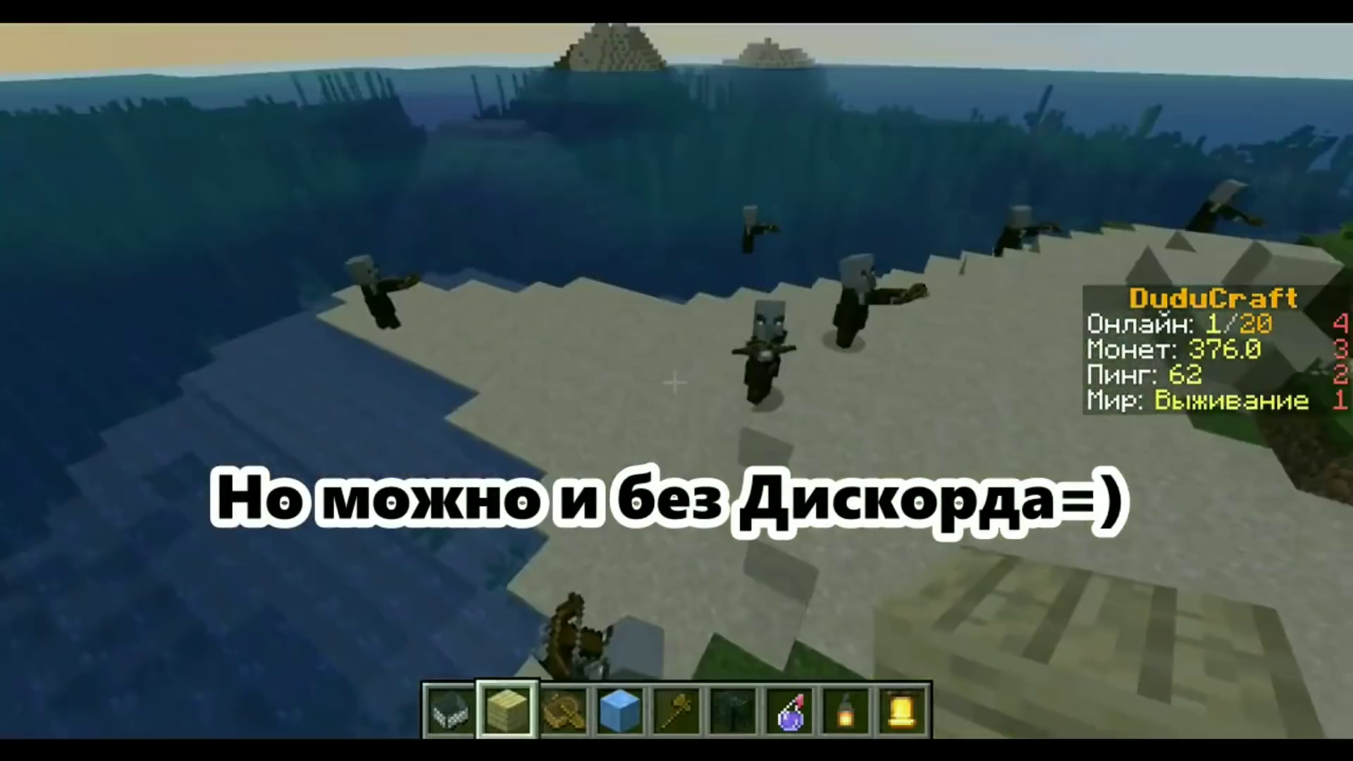
pyautogui.press('w')
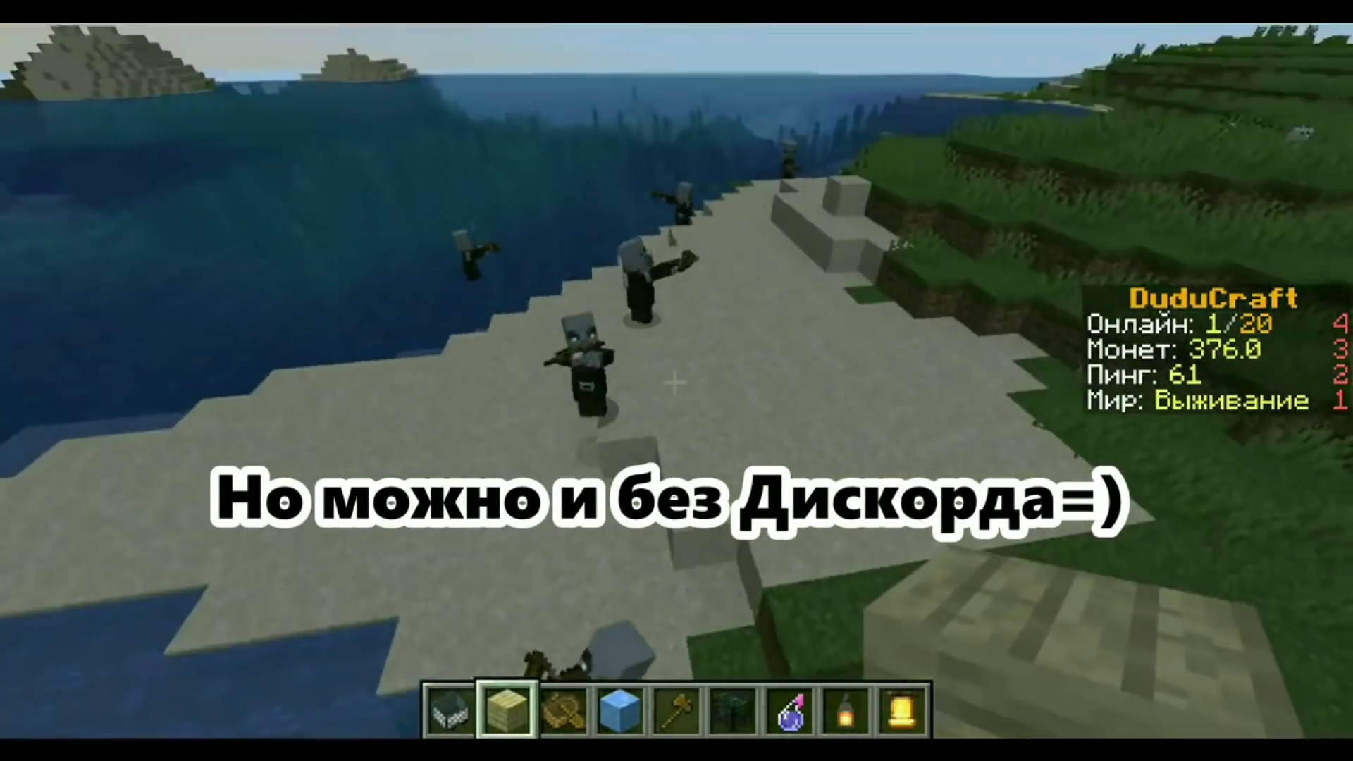
pyautogui.press('w')
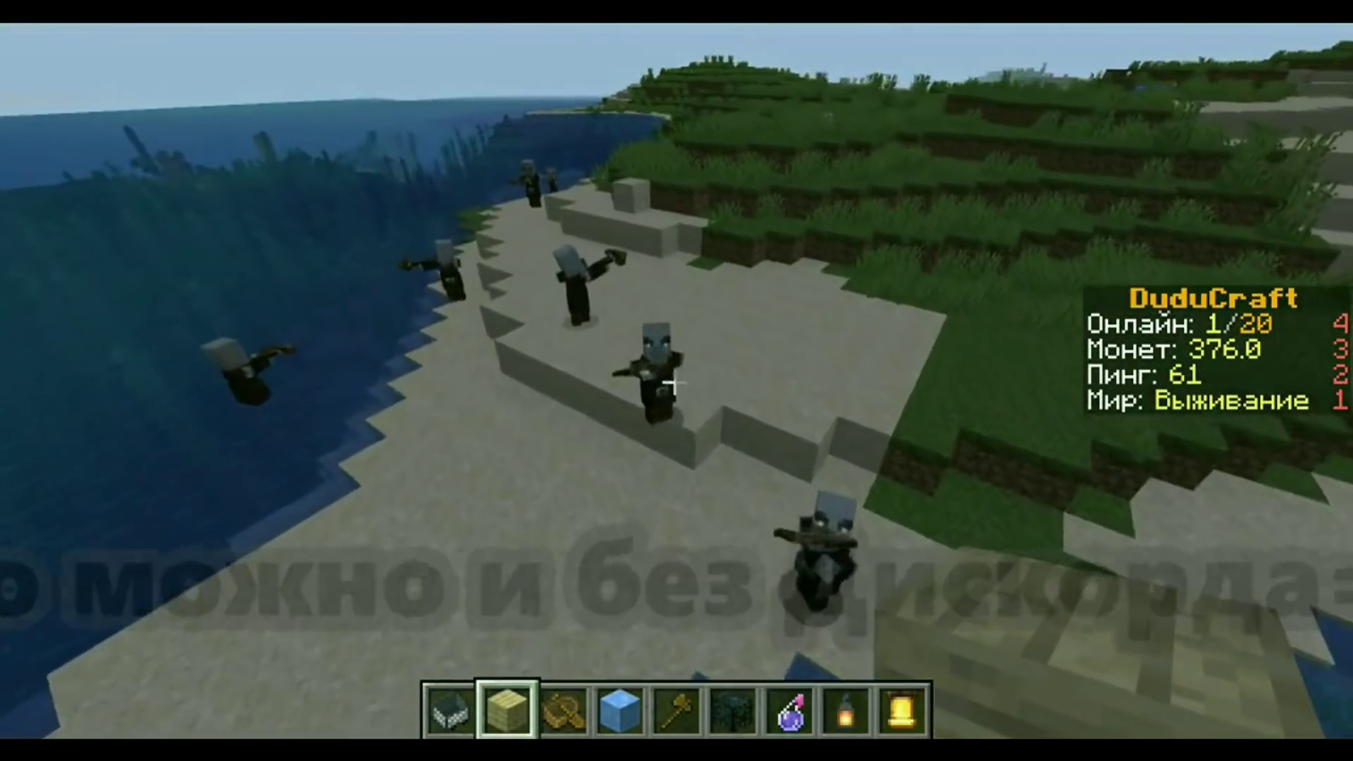
pyautogui.press('w')
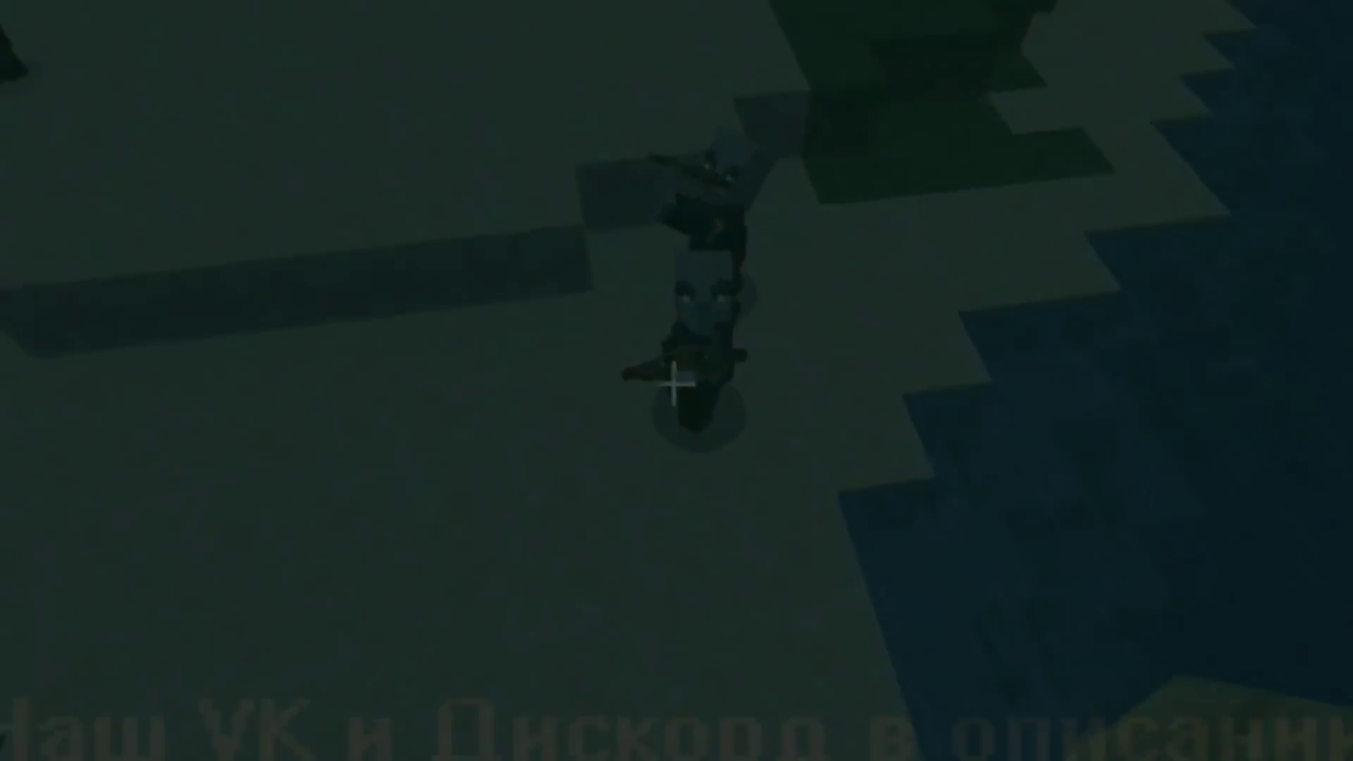